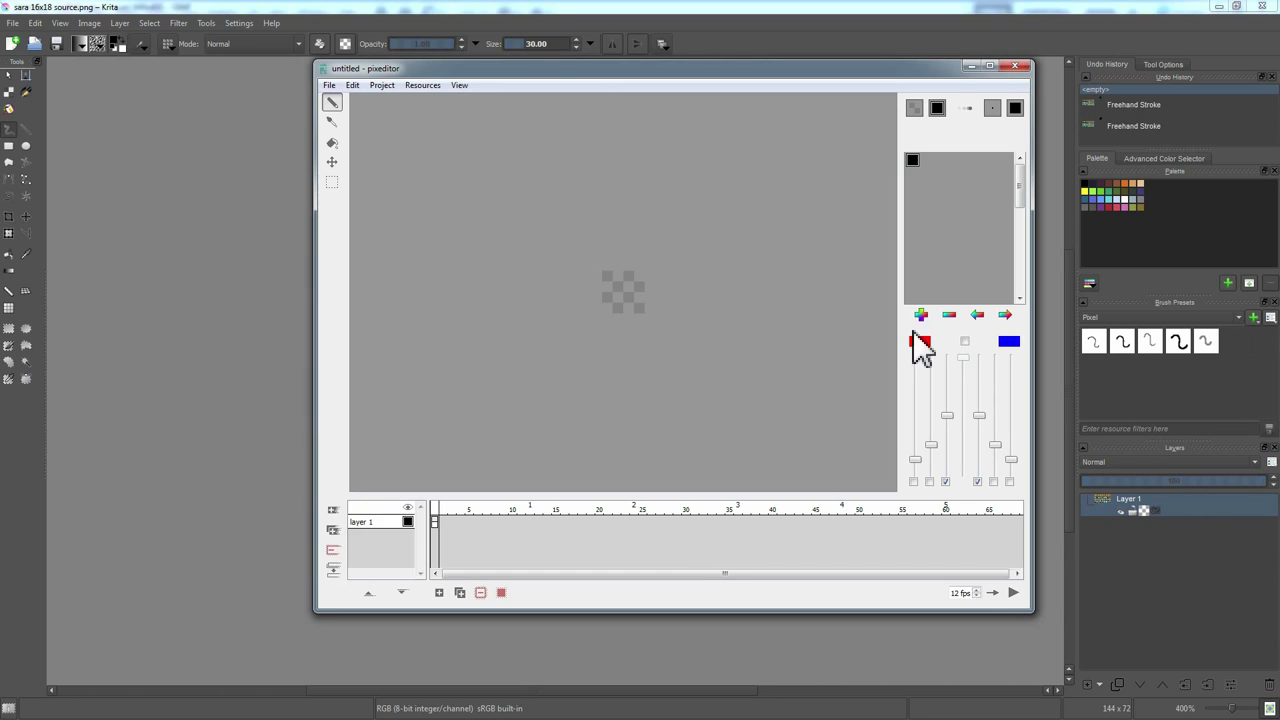
Step: Reposition the pixeditor window and draw a looping black freehand stroke over the middle of the canvas
left_click_drag(556, 73, 501, 76)
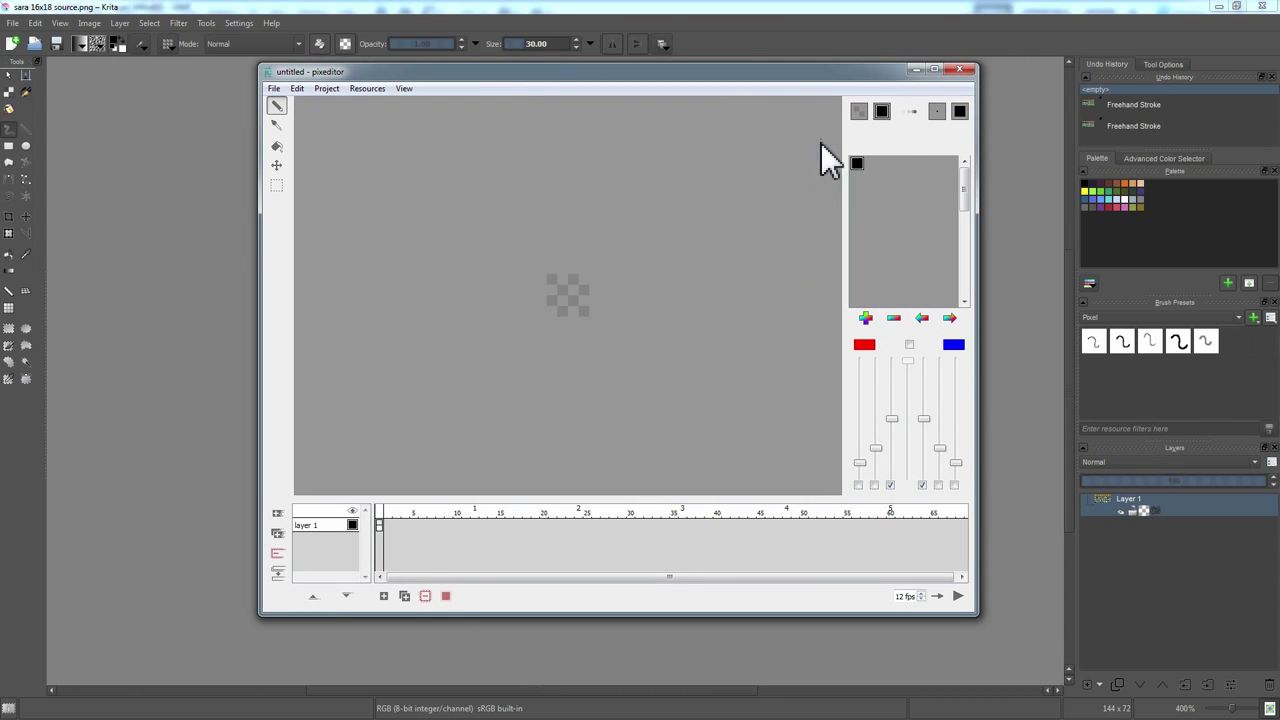
scroll(567, 296, "up", 3)
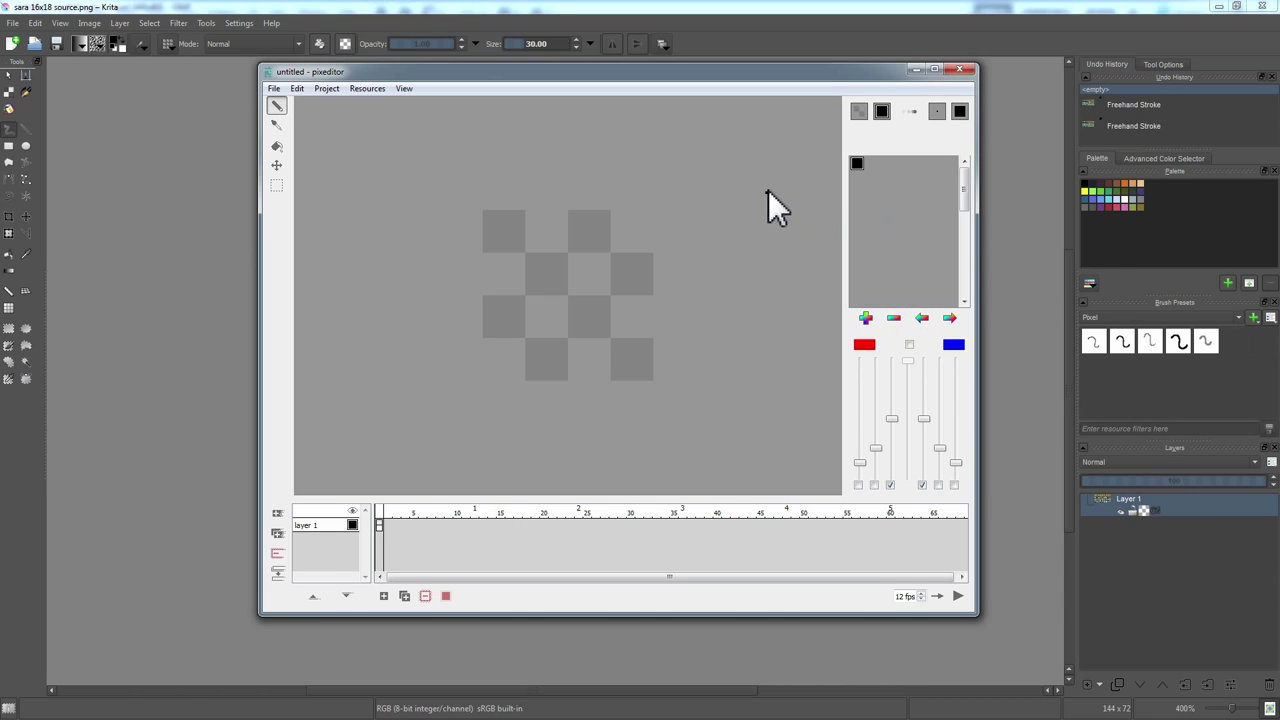
left_click_drag(545, 247, 572, 313)
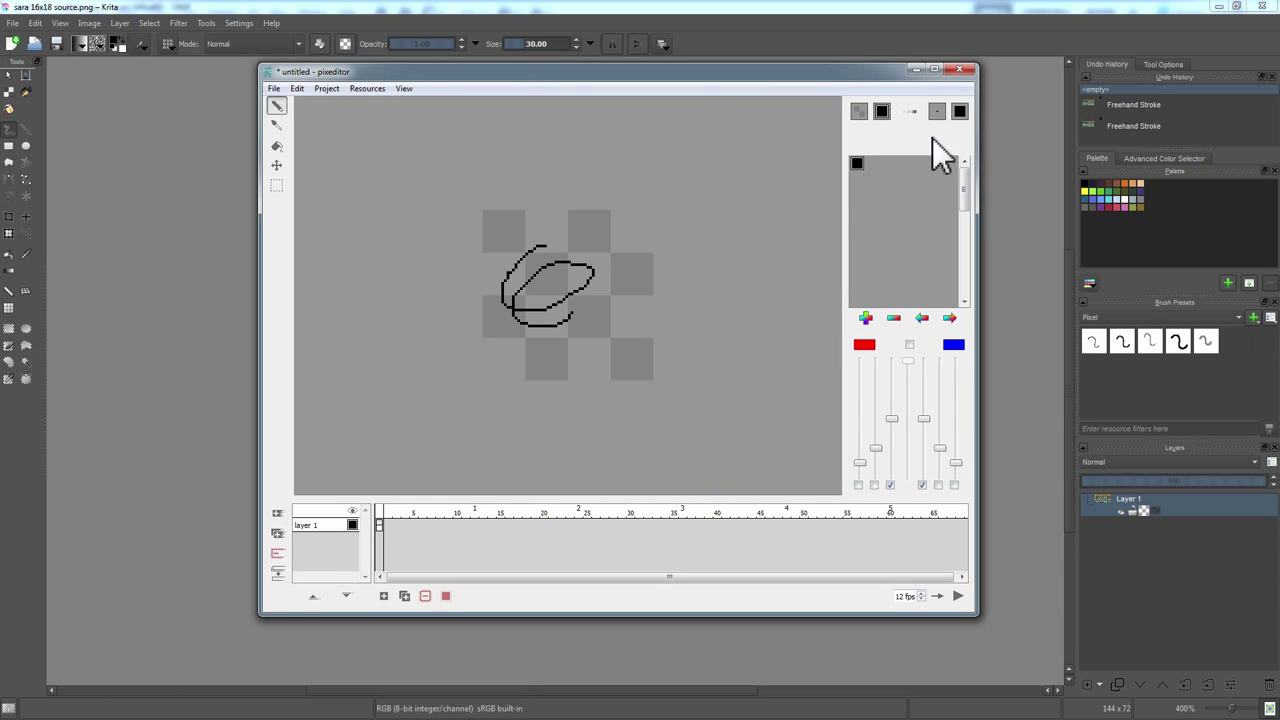
Step: Look through the pen's fill pattern and tip shape options
left_click(963, 112)
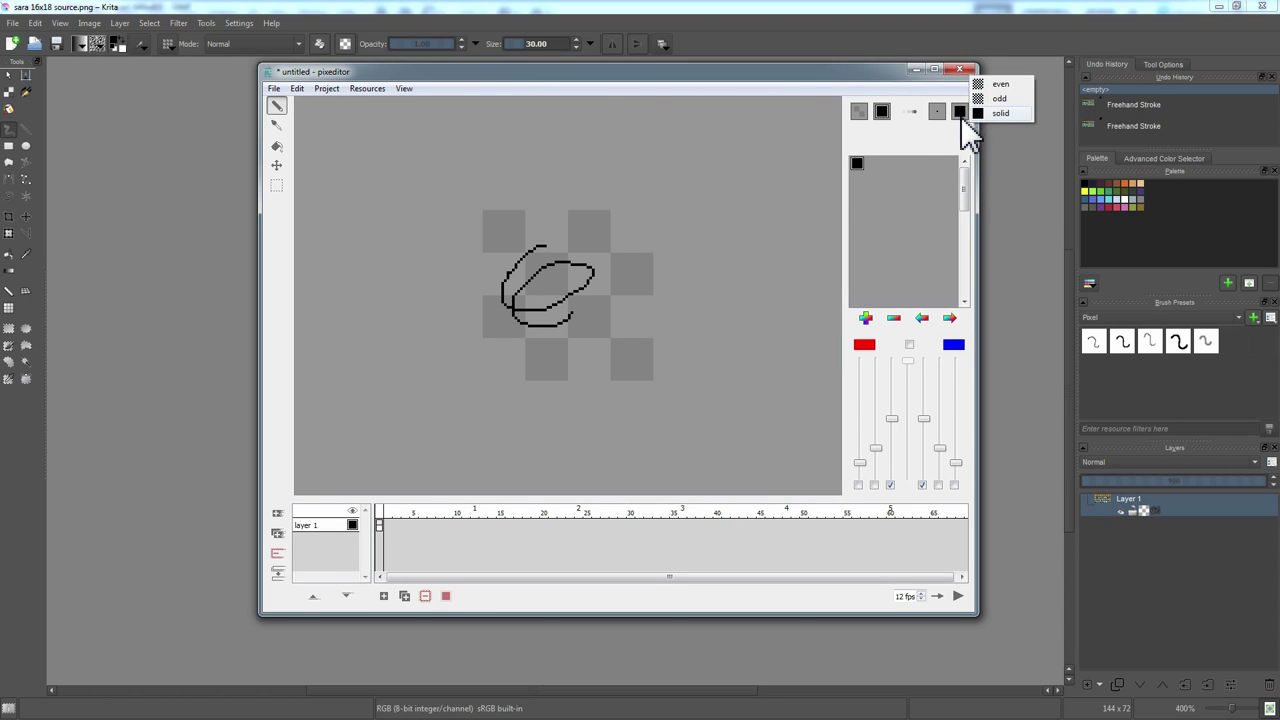
left_click(937, 111)
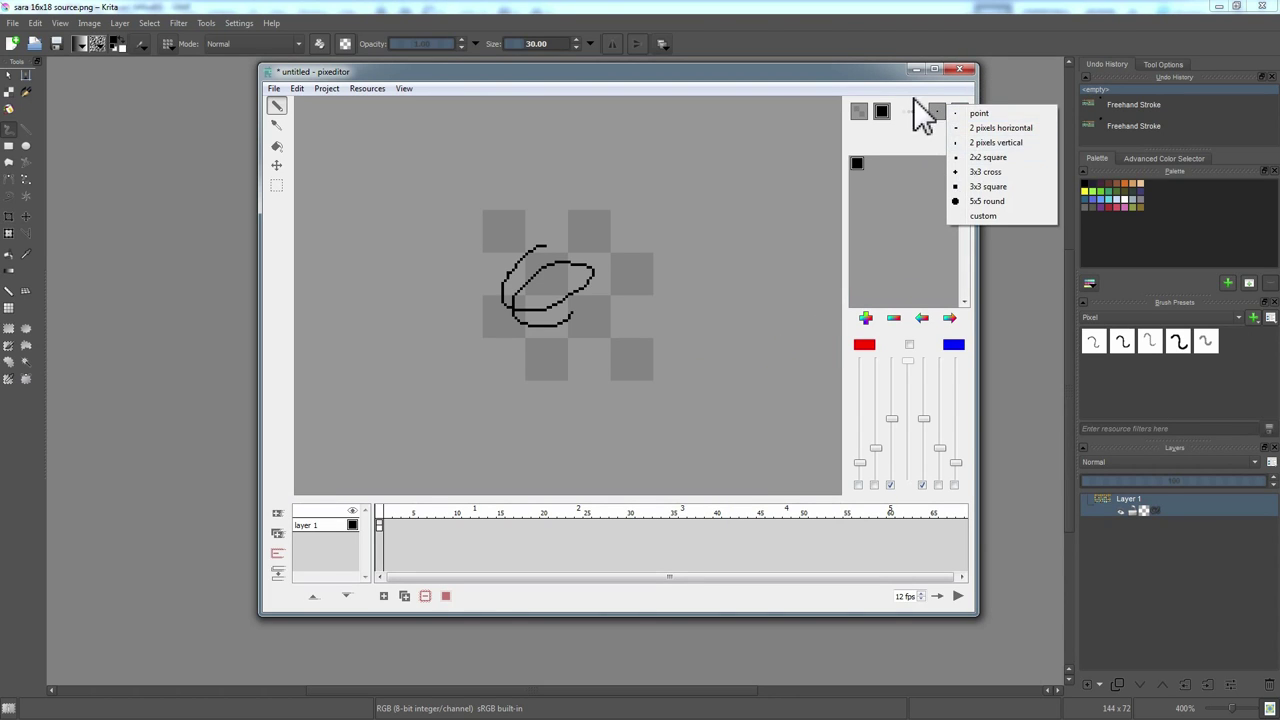
left_click(915, 116)
left_click(935, 112)
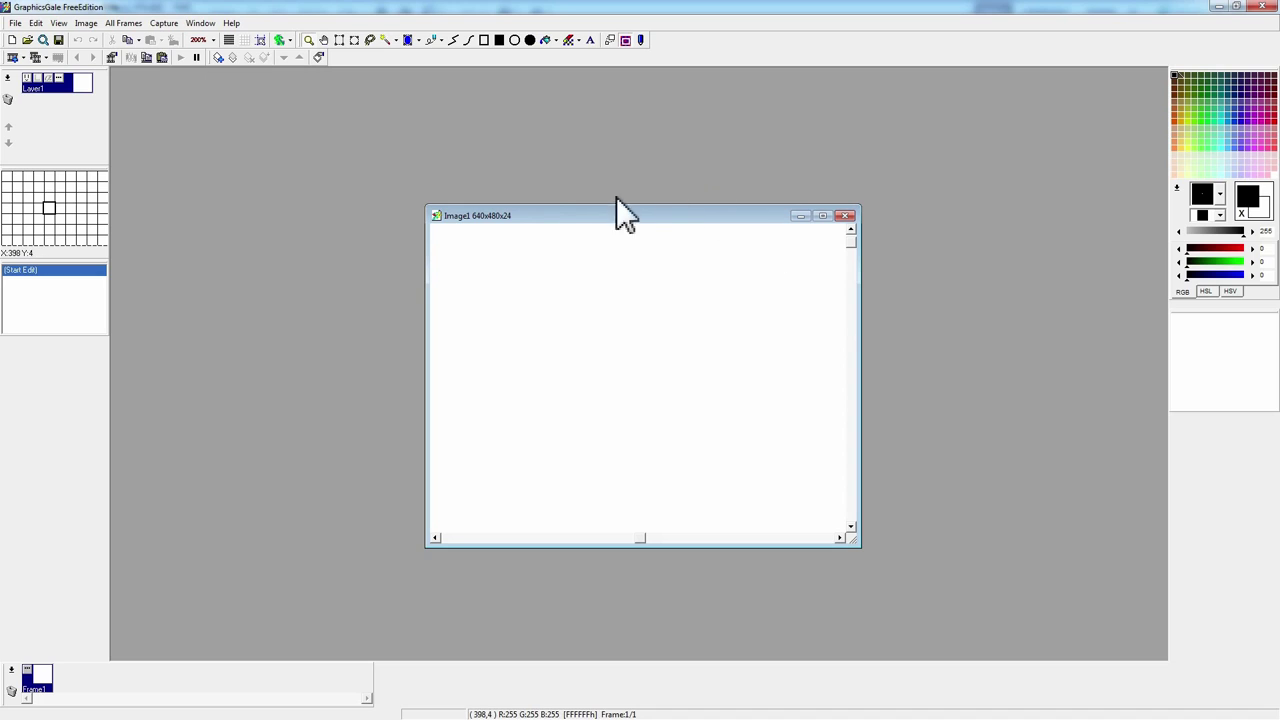
scroll(650, 303, "down", 3)
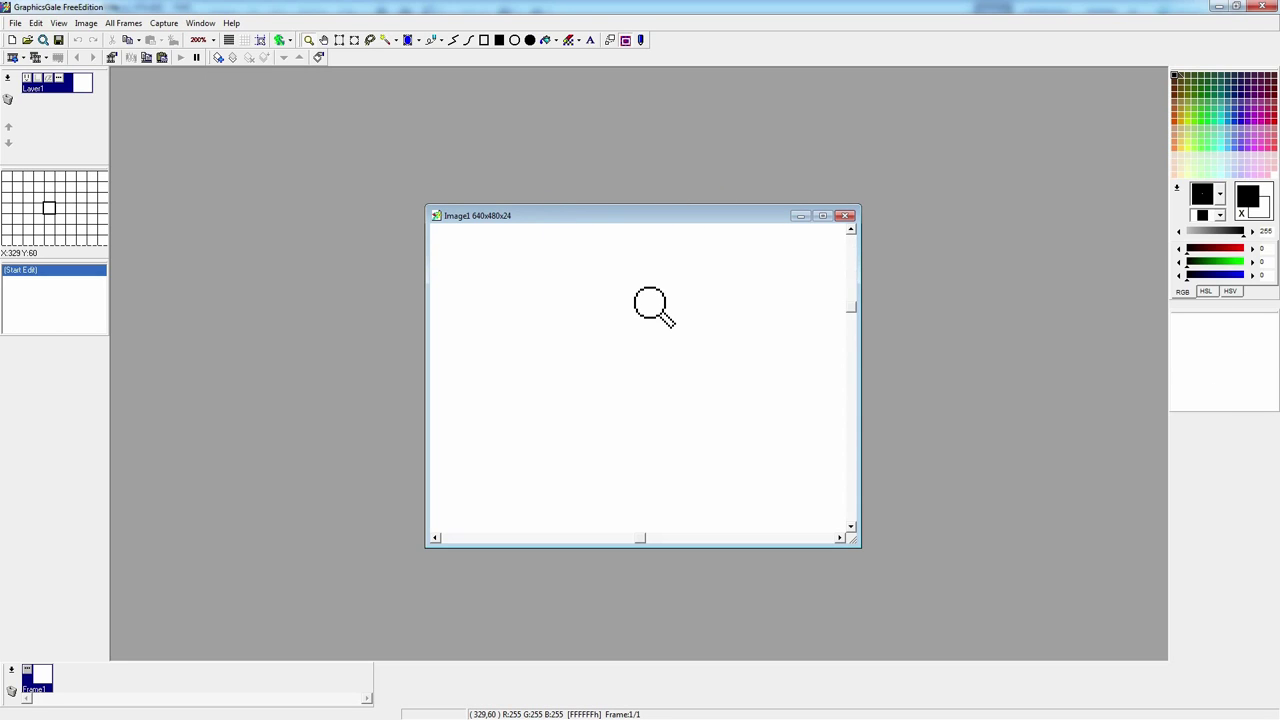
scroll(650, 303, "down", 5)
scroll(650, 303, "up", 4)
scroll(650, 303, "down", 1)
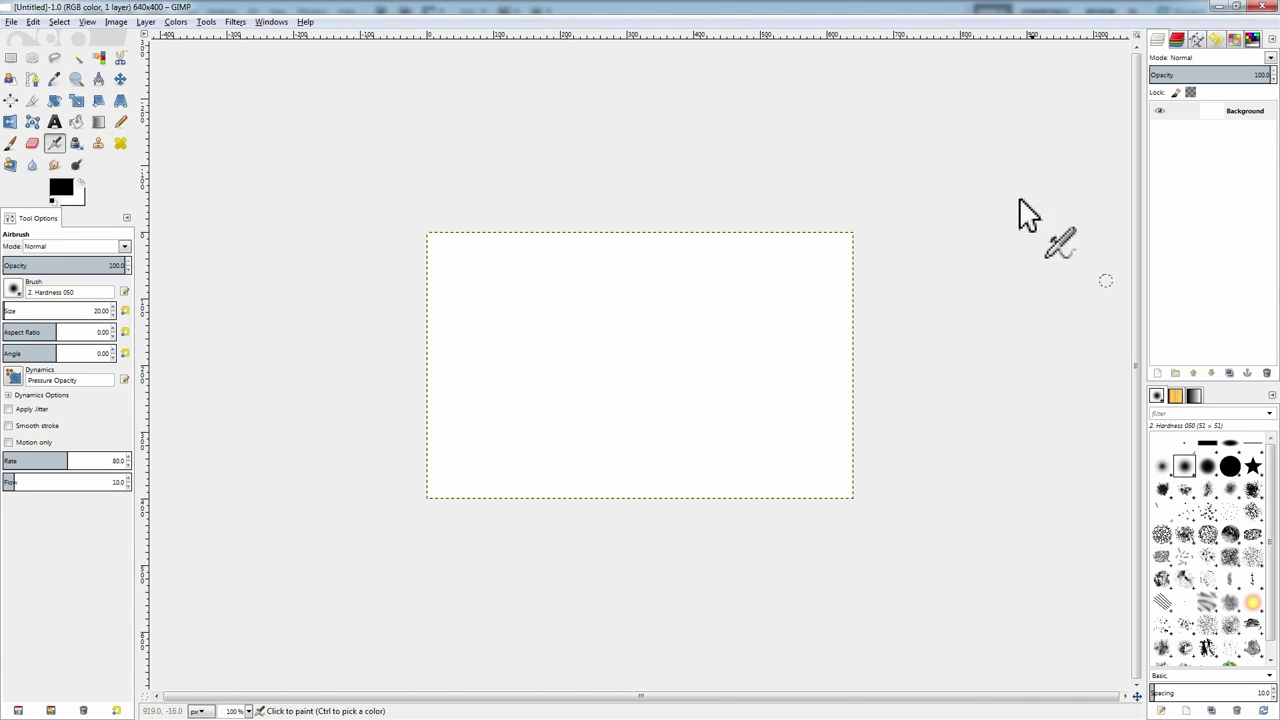
Step: Widen the dock that holds the layers and brushes in GIMP
left_click_drag(1140, 323, 1115, 323)
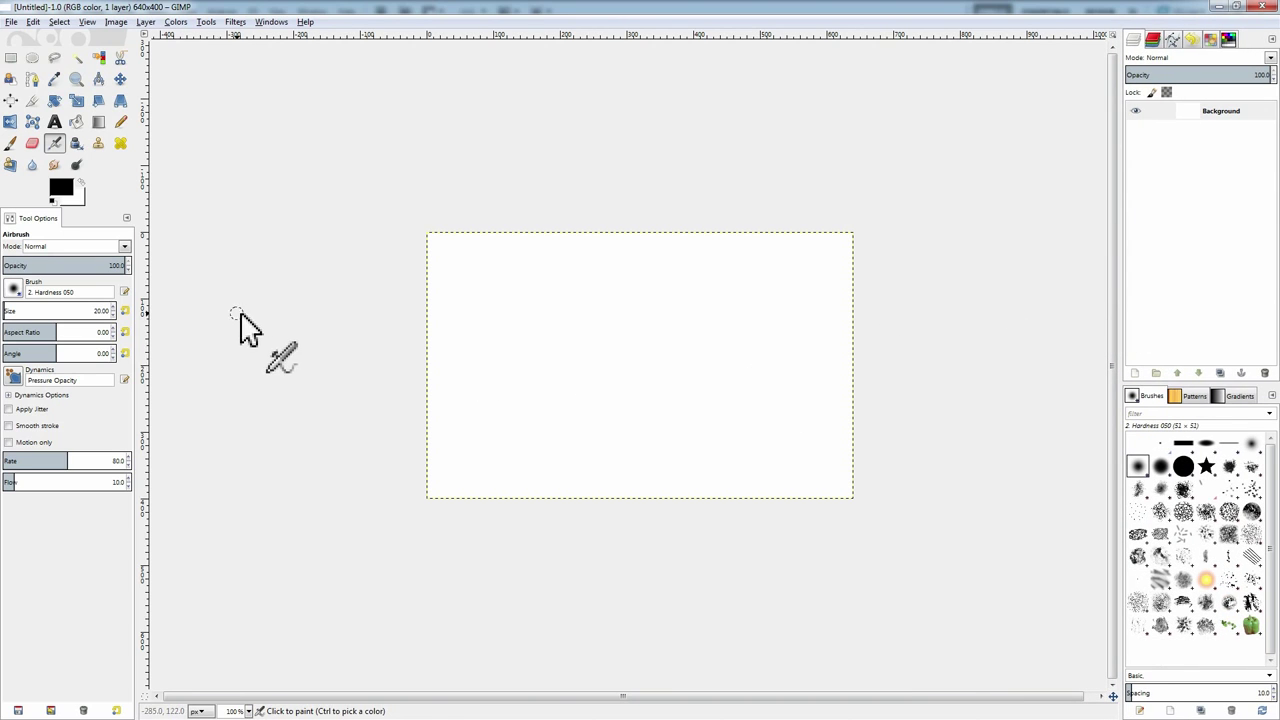
Step: Try the Airbrush at an opacity of 50 and restore the opacity to 100
mouse_move(117, 266)
left_mouse_down()
mouse_move(100, 266)
mouse_move(121, 266)
left_mouse_up()
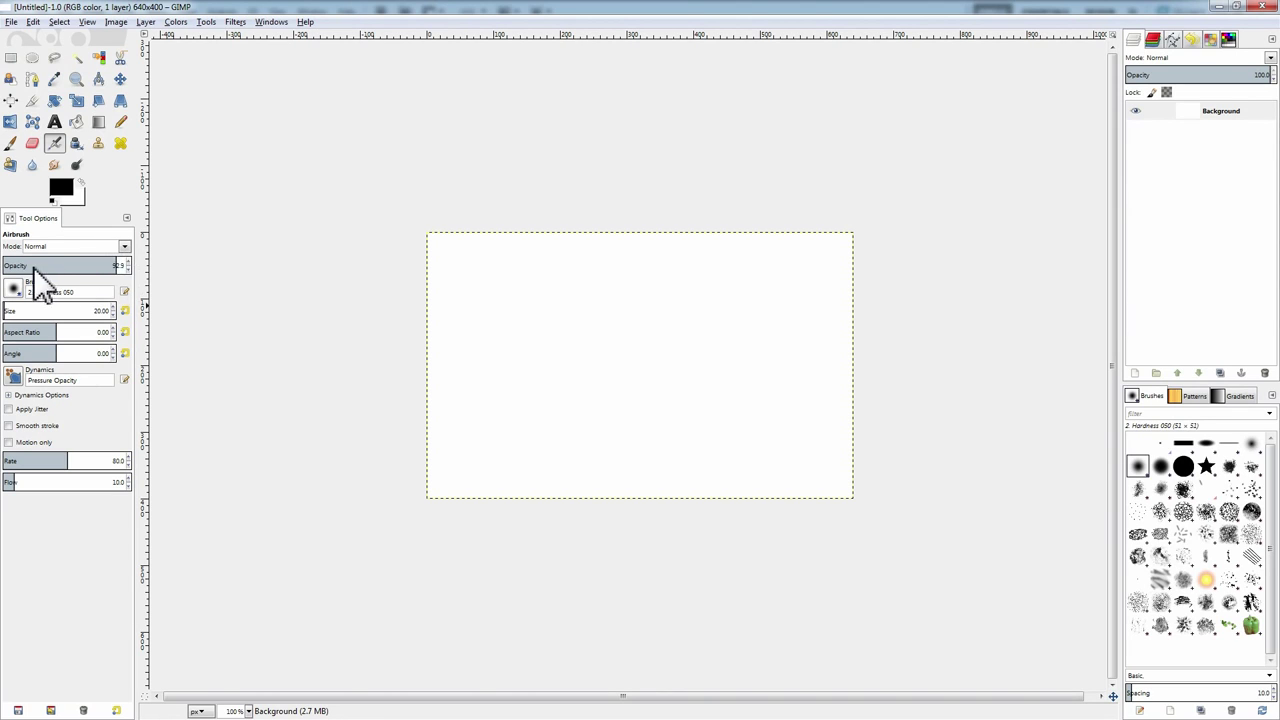
left_click(117, 265)
double_click(119, 265)
type("50")
key("Return")
mouse_move(60, 265)
left_mouse_down()
mouse_move(375, 278)
mouse_move(734, 251)
mouse_move(6, 285)
mouse_move(31, 278)
mouse_move(33, 258)
mouse_move(120, 277)
mouse_move(711, 271)
mouse_move(703, 289)
left_mouse_up()
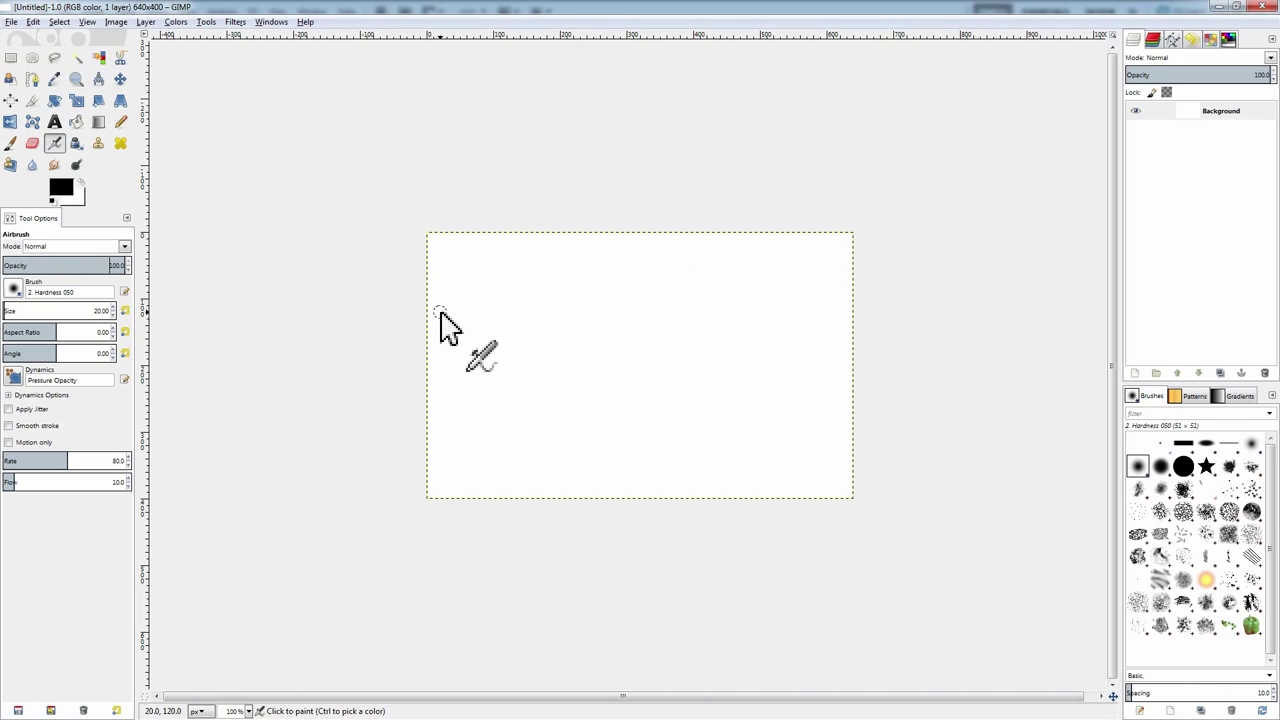
Step: Draw a thick black zigzag on the Background layer with the Pencil tool
left_click(120, 121)
left_click_drag(590, 298, 600, 400)
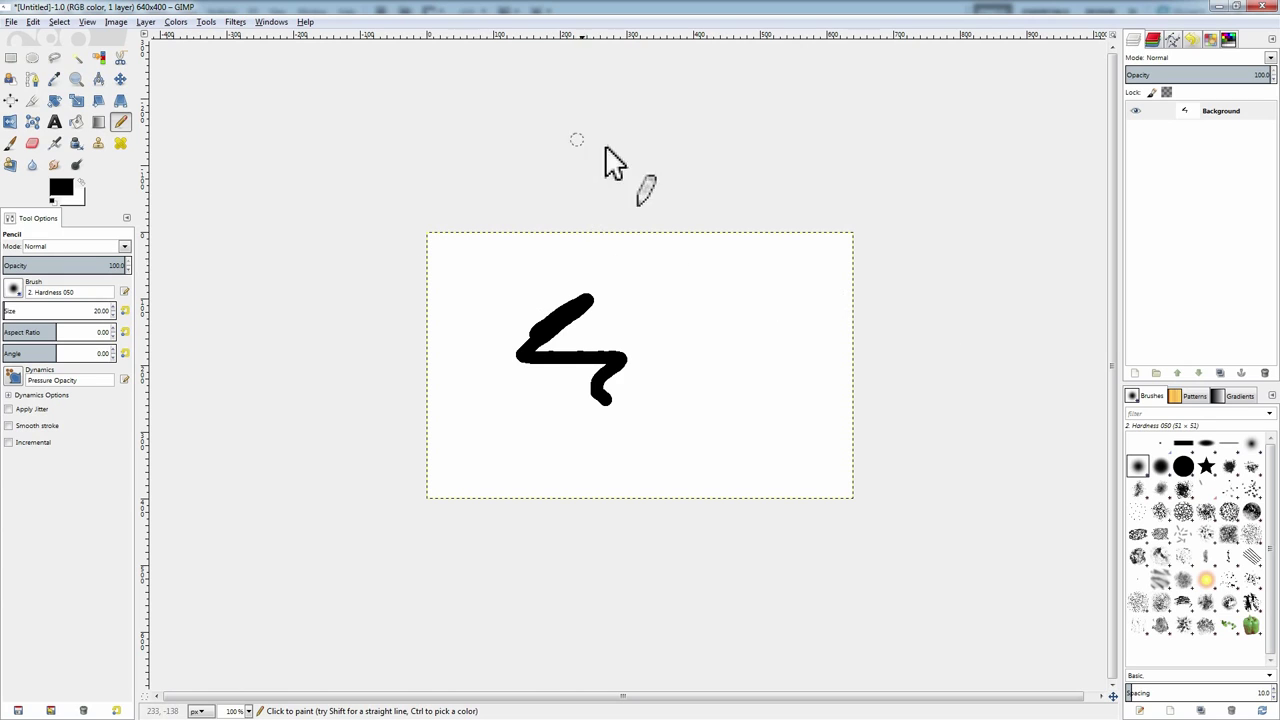
Step: Add a transparent 640 × 400 px layer and replace it with a white-filled layer of the same size
mouse_move(1154, 43)
left_mouse_down()
mouse_move(1138, 37)
mouse_move(1166, 51)
mouse_move(1131, 51)
mouse_move(1131, 38)
left_mouse_up()
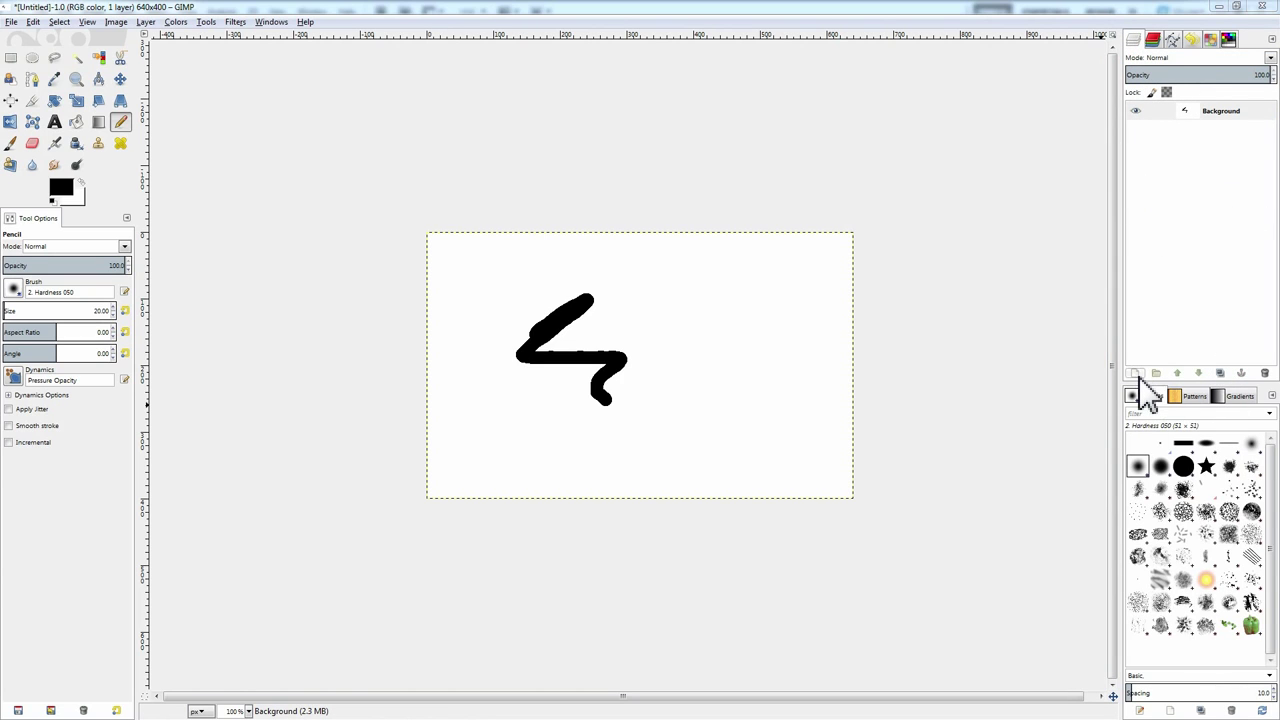
key("ctrl+shift+n")
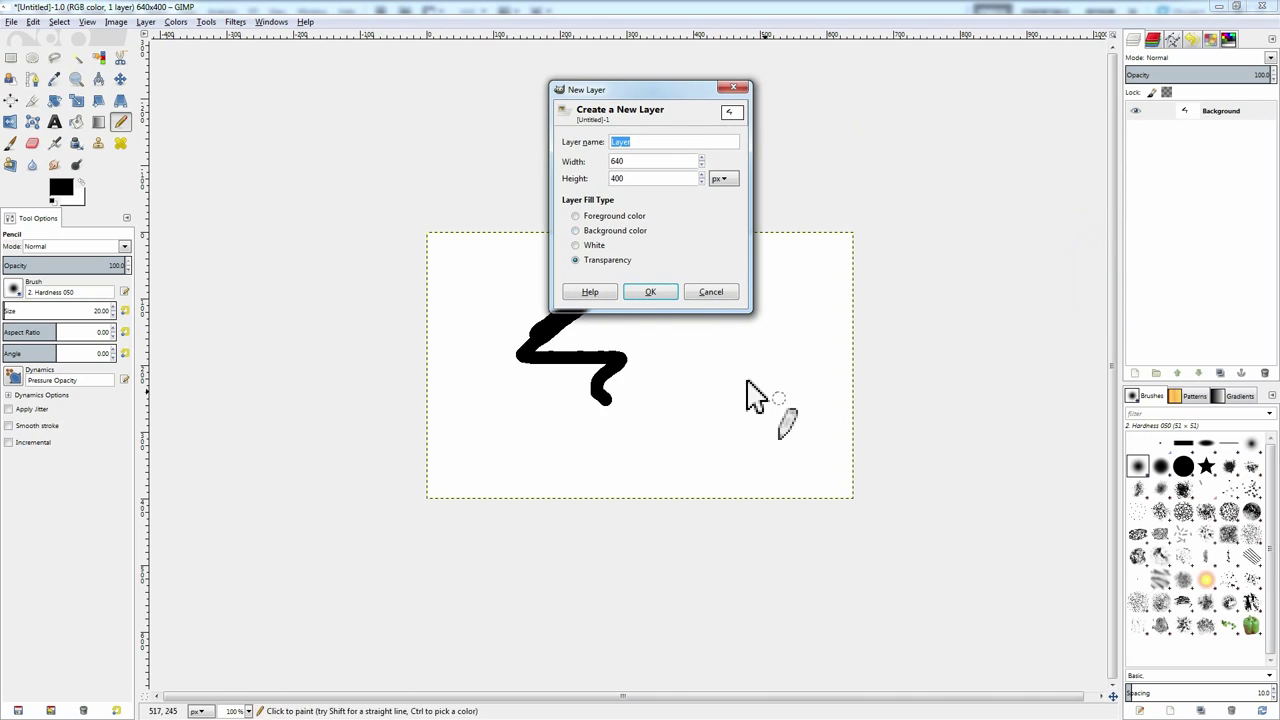
left_click(650, 292)
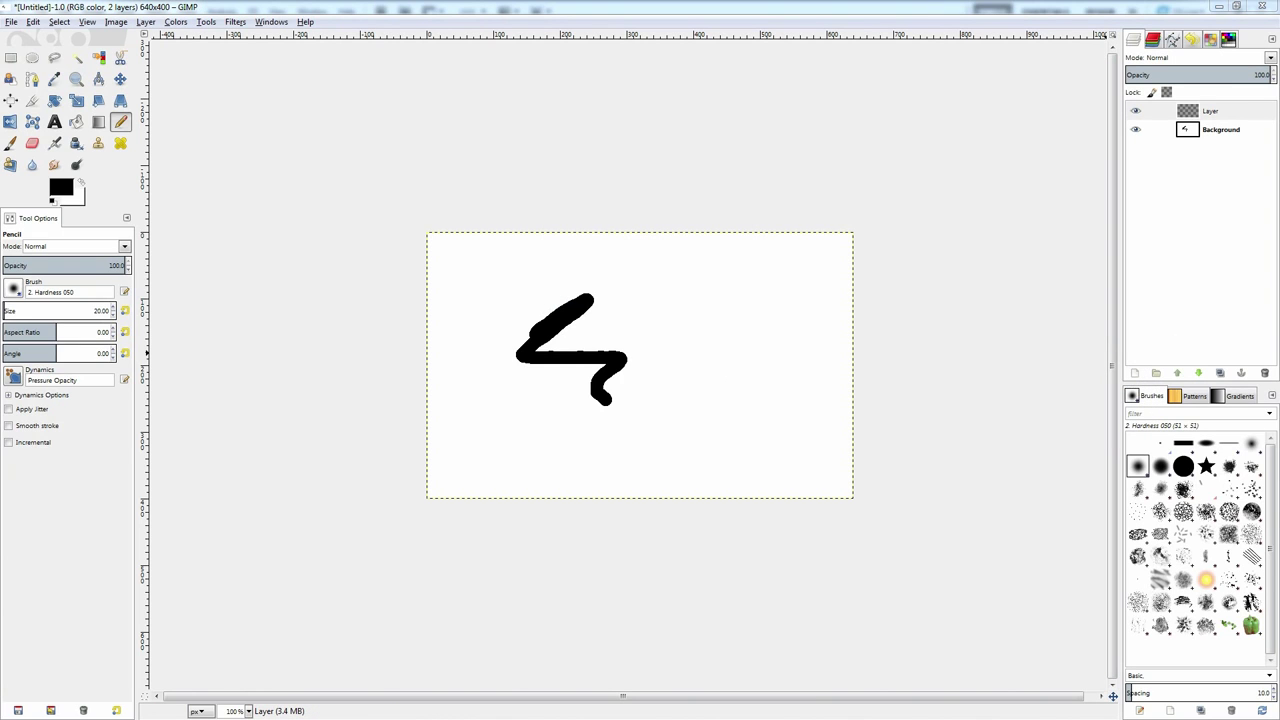
key("ctrl+shift+n")
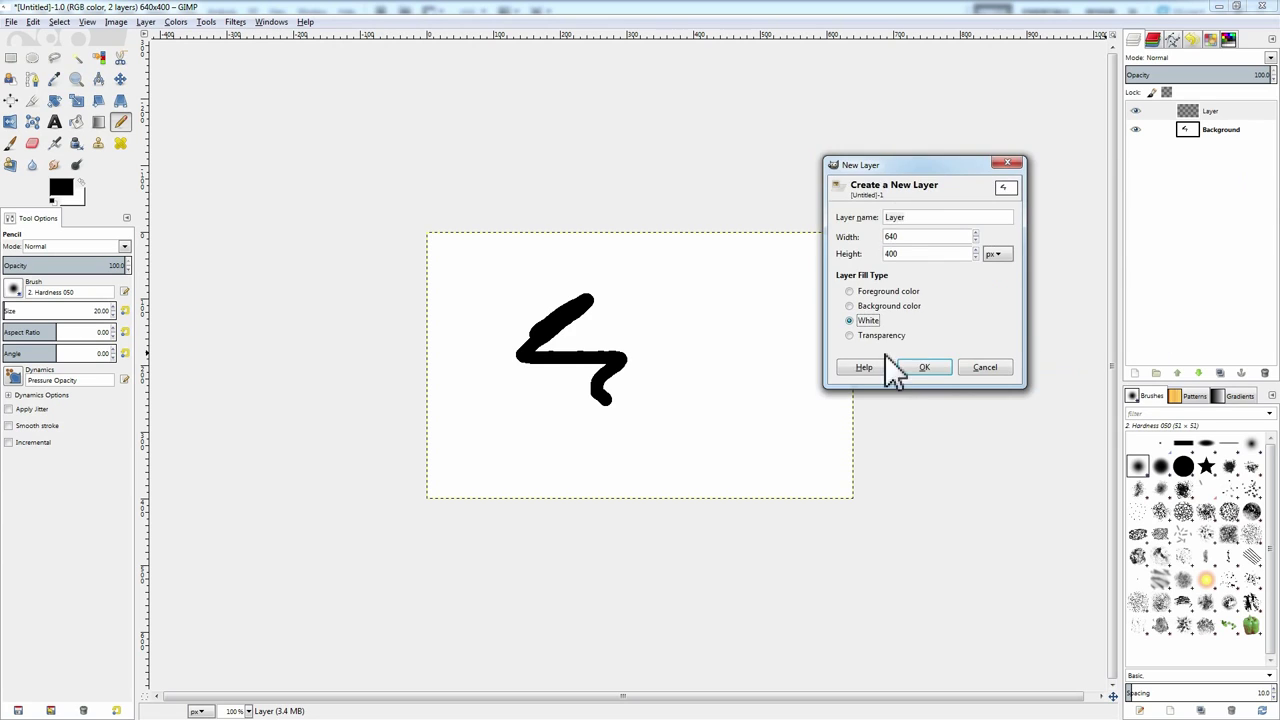
left_click(930, 371)
left_click(1211, 131)
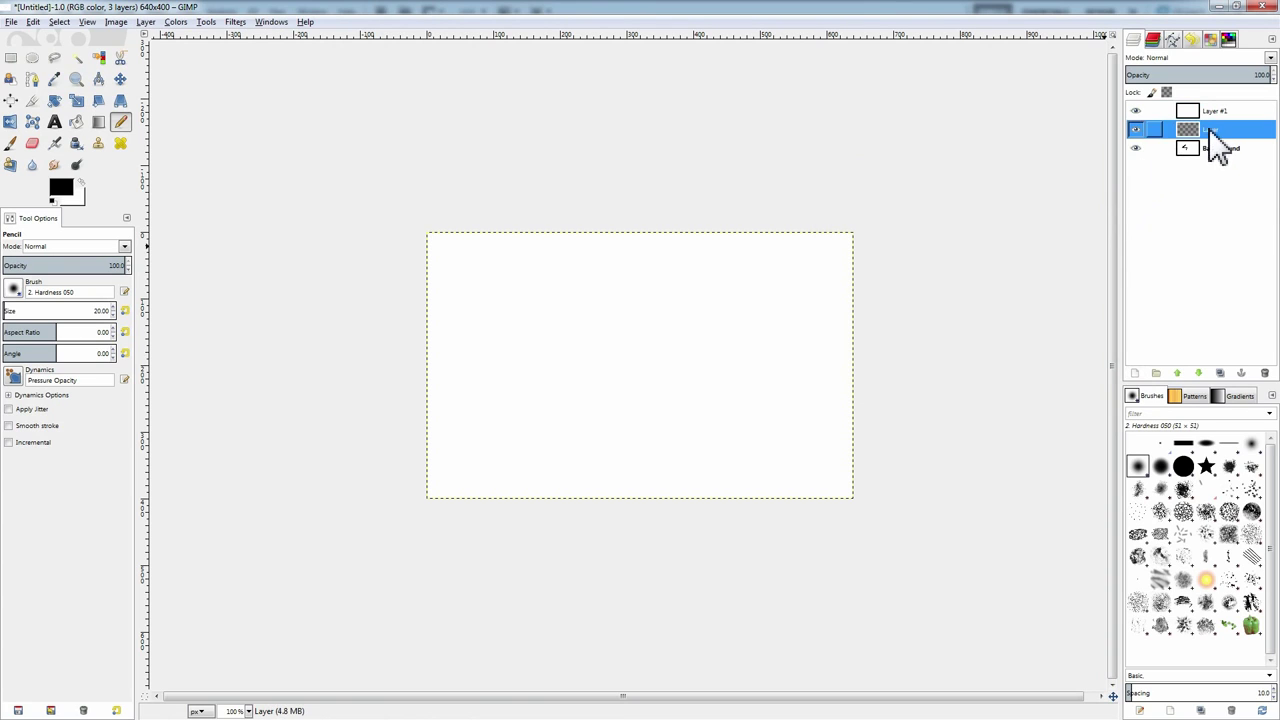
left_click(1264, 373)
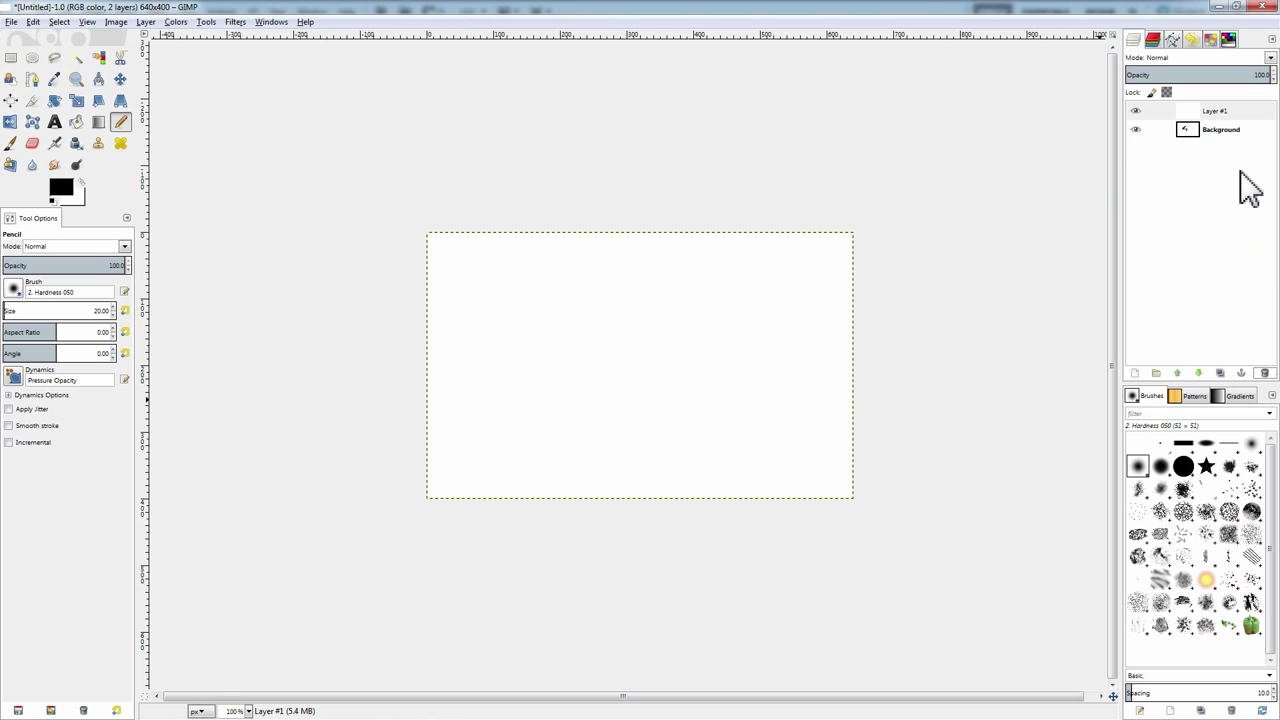
Step: Add another white-filled 640 × 400 px layer on top of the stack
left_click(1137, 373)
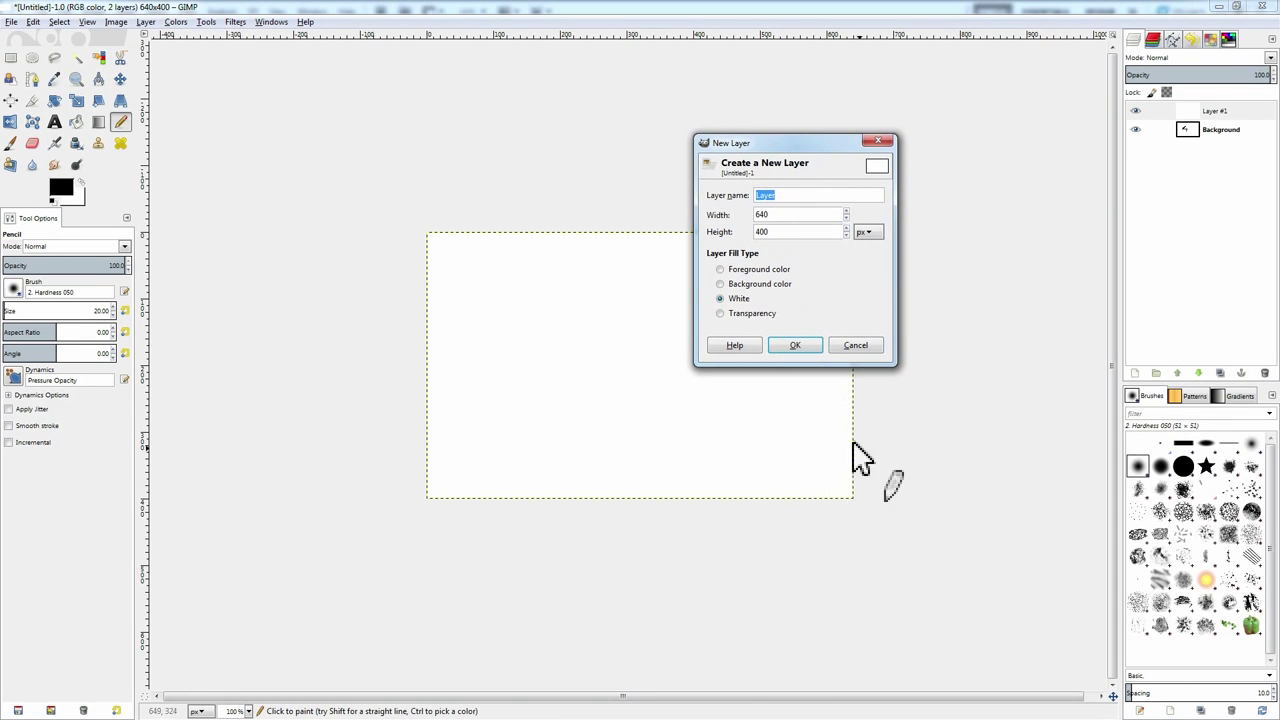
left_click(801, 350)
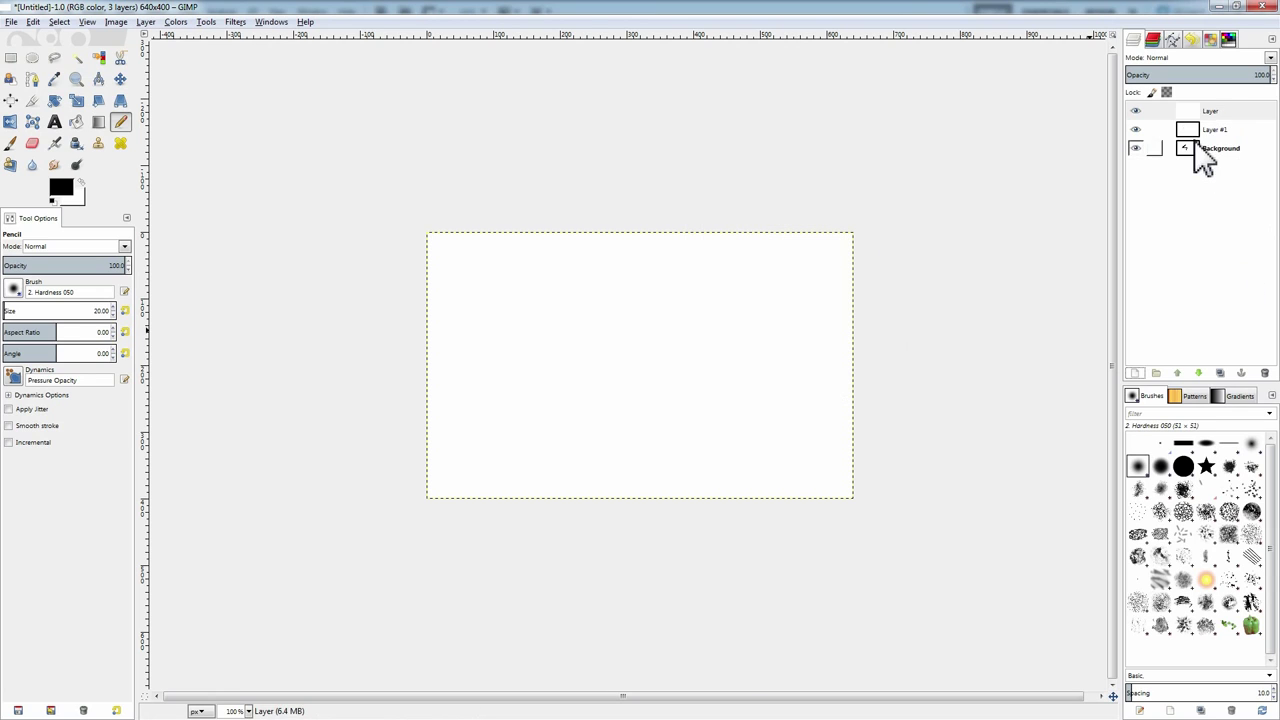
left_click(70, 190)
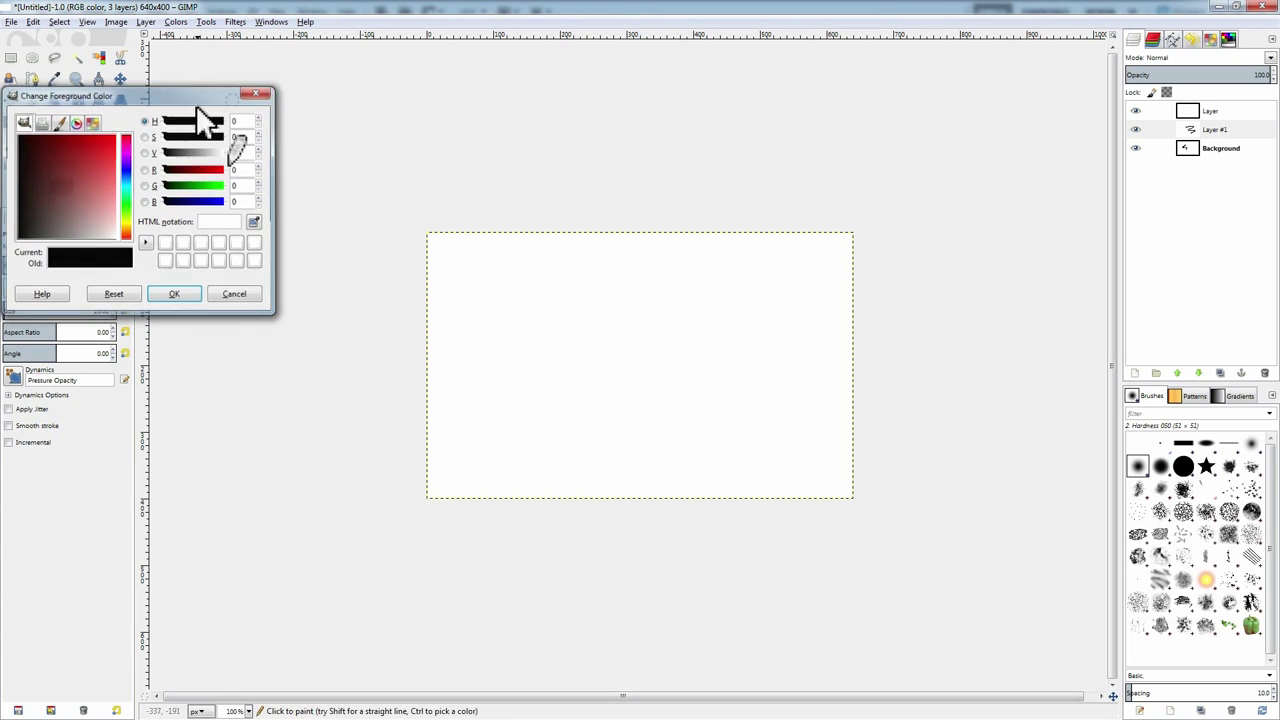
key("Escape")
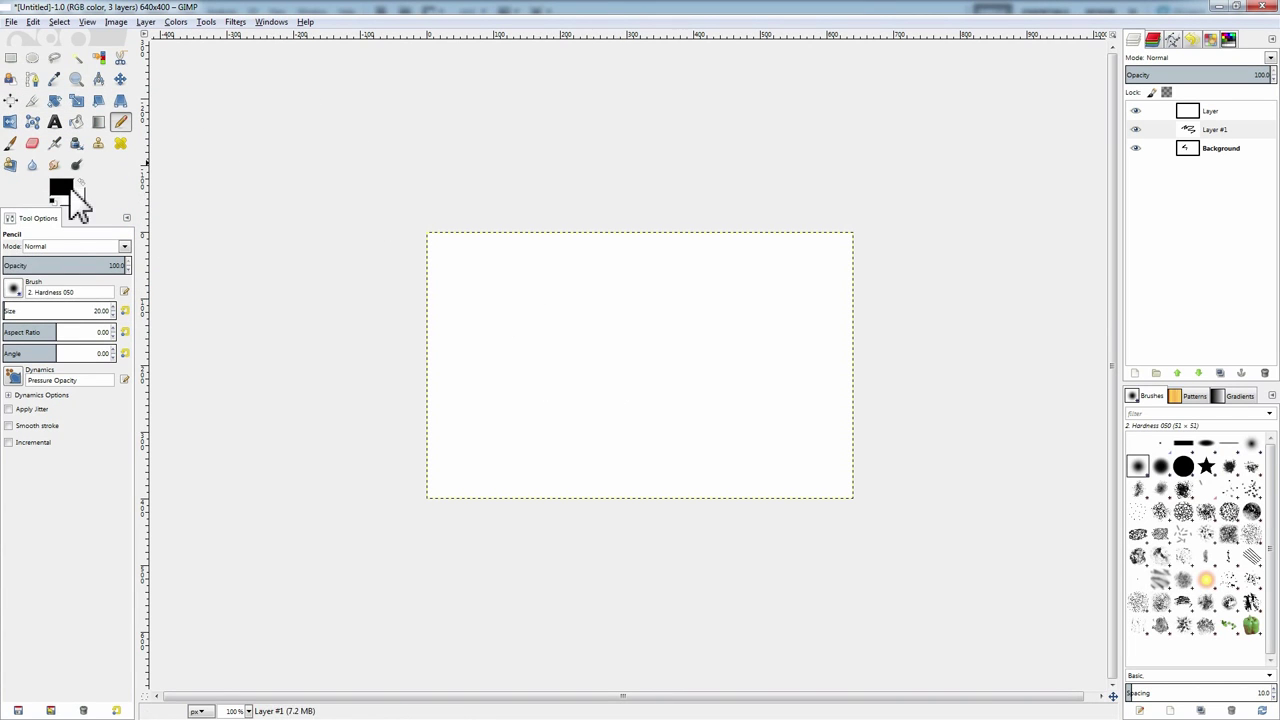
left_click(70, 190)
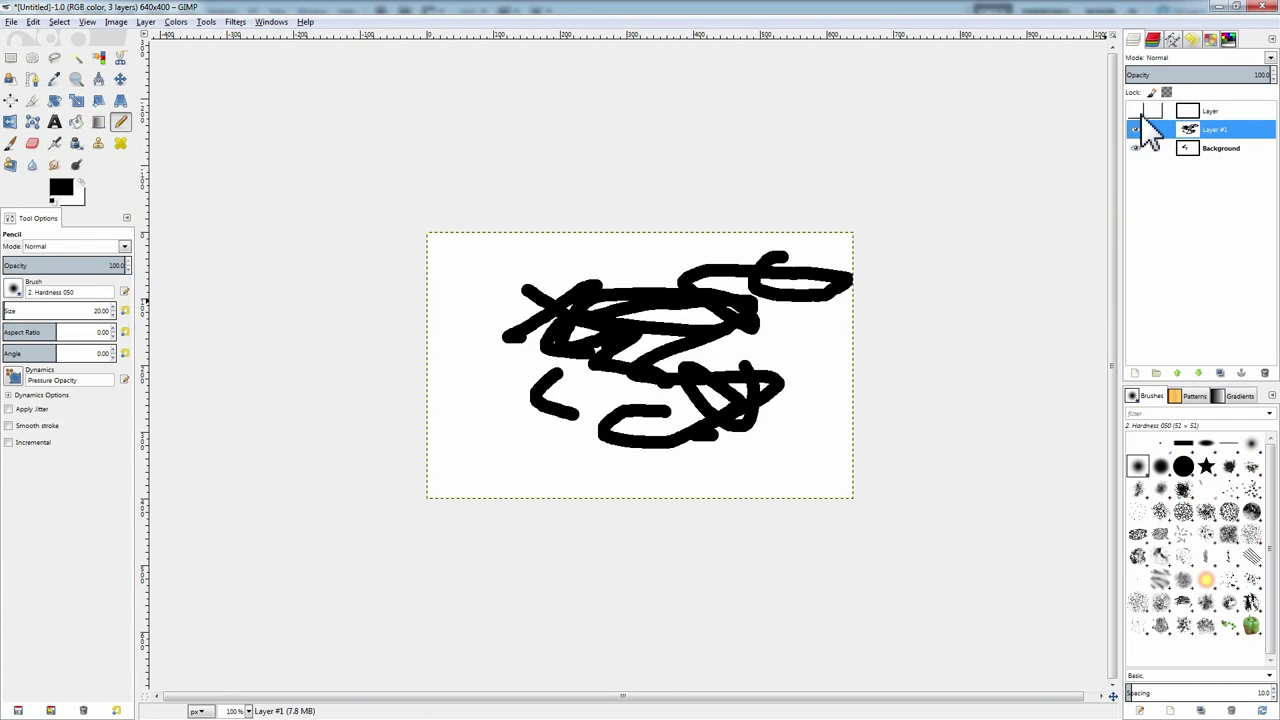
Step: Make the topmost white layer the visible, active one and scribble black Pencil strokes across it
left_click(1135, 111)
left_click(1212, 112)
mouse_move(590, 334)
left_mouse_down()
mouse_move(737, 386)
mouse_move(690, 232)
left_mouse_up()
mouse_move(512, 262)
left_mouse_down()
mouse_move(608, 423)
mouse_move(750, 452)
left_mouse_up()
mouse_move(469, 290)
left_mouse_down()
mouse_move(676, 320)
mouse_move(805, 362)
left_mouse_up()
Step: Play the layers as an animation with the Animation Playback filter and move the preview window to the upper part of the canvas
left_click(206, 24)
mouse_move(233, 30)
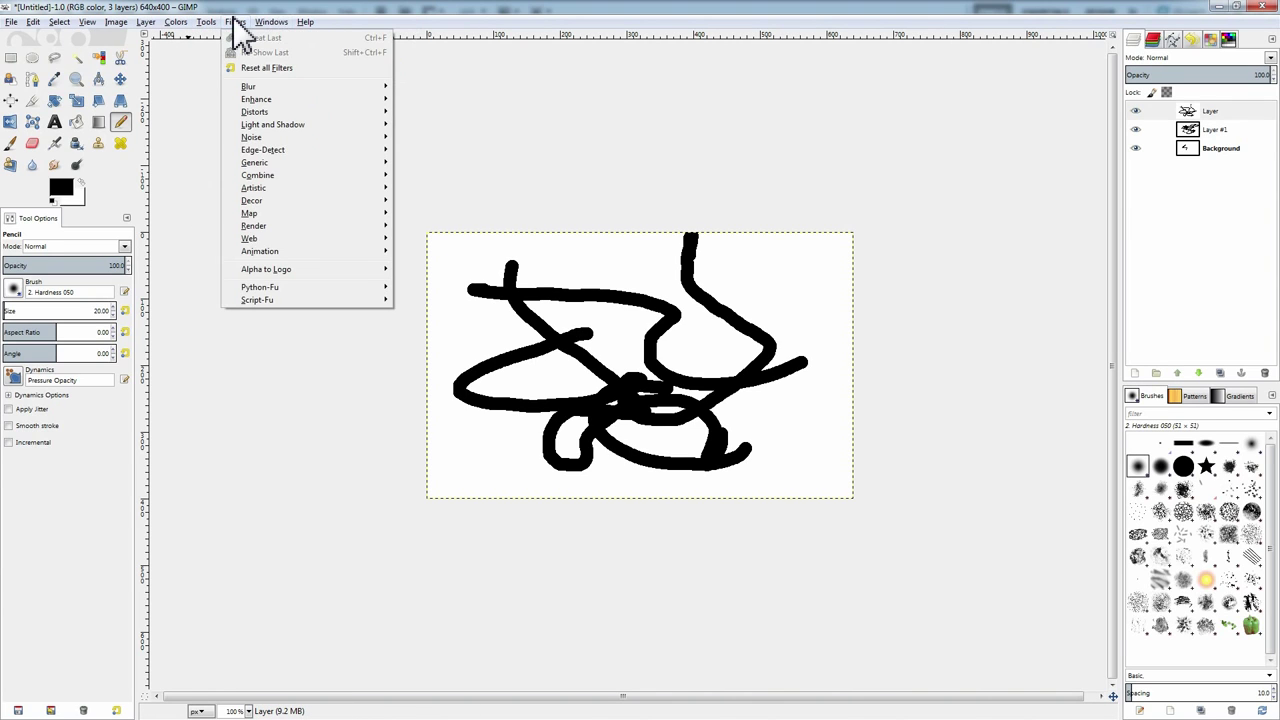
mouse_move(272, 251)
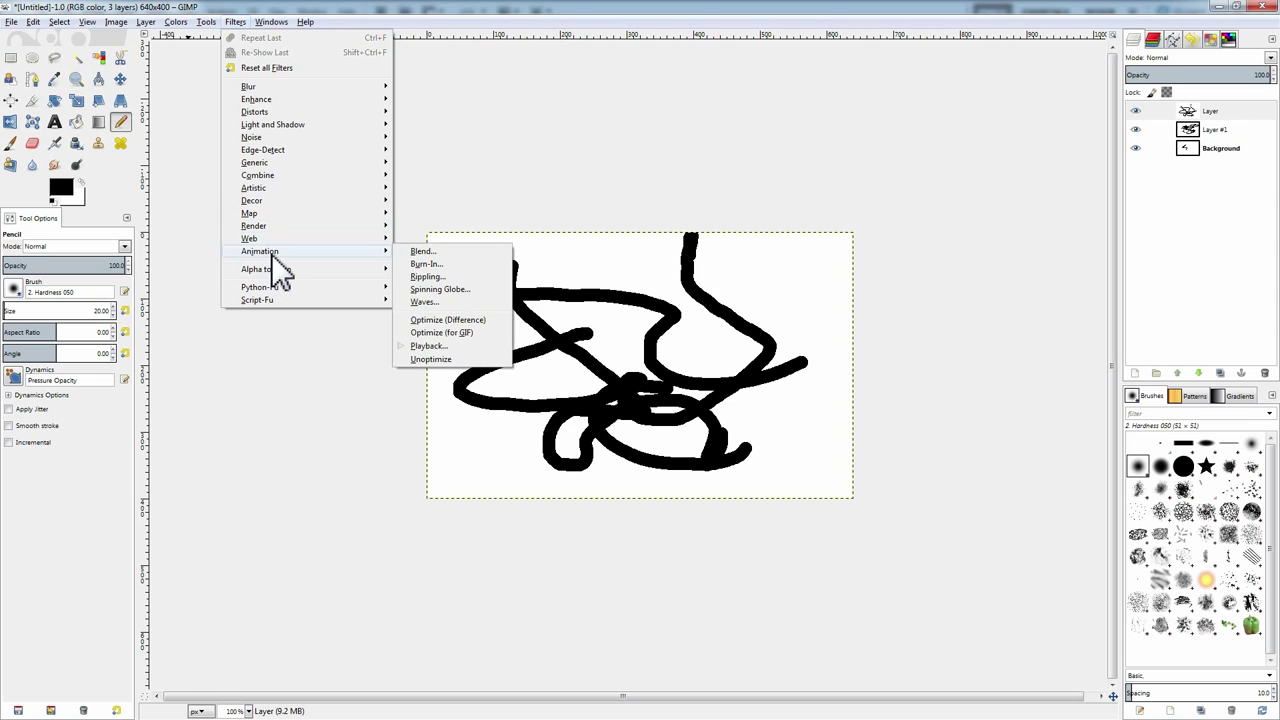
left_click(451, 380)
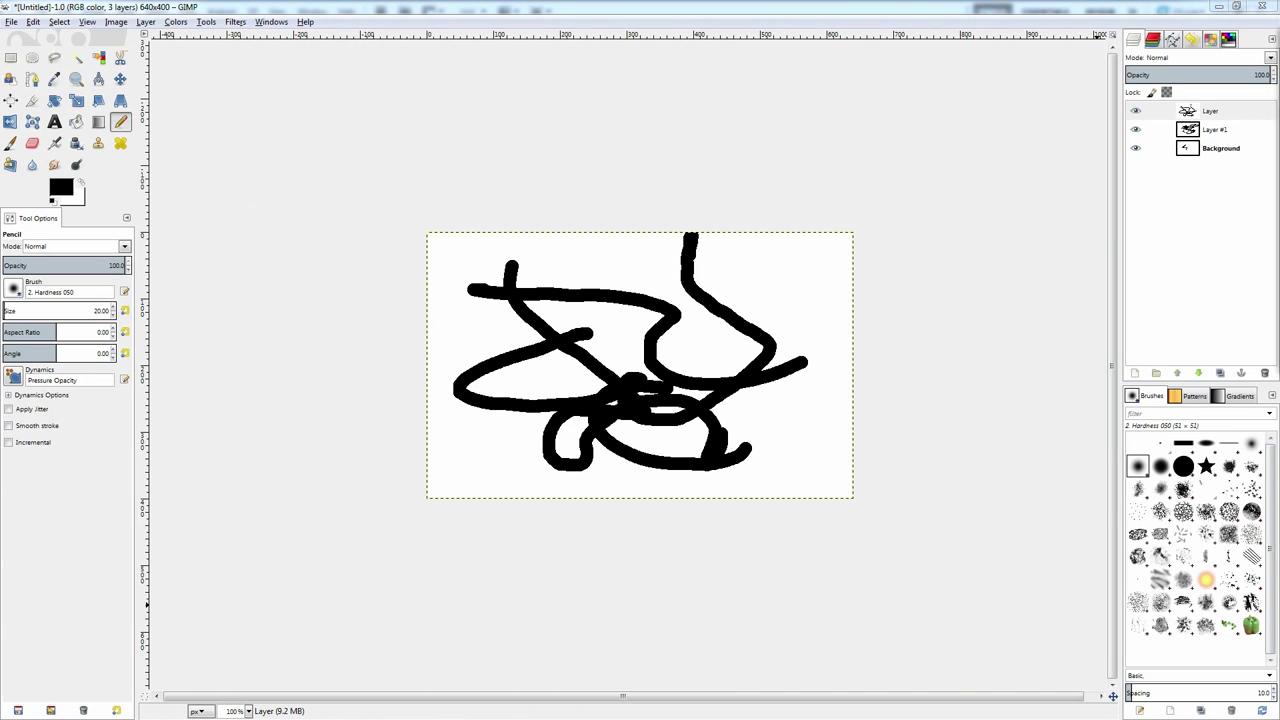
left_click(556, 212)
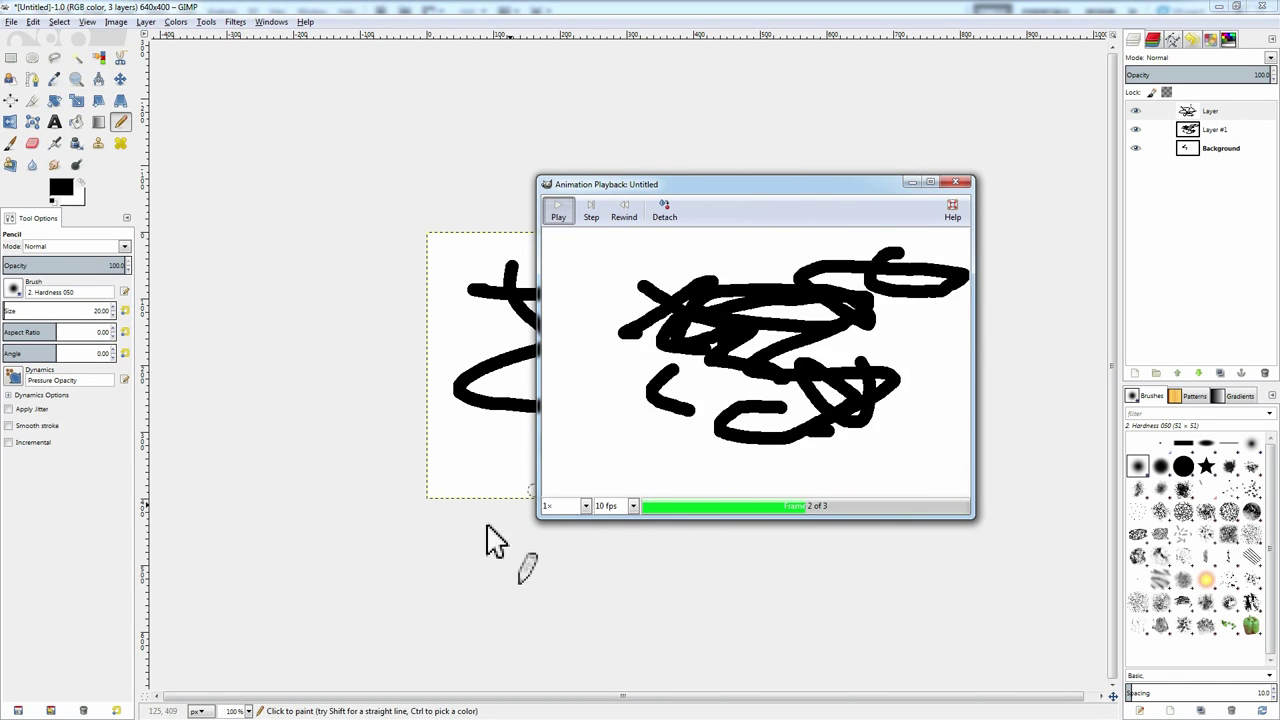
left_click_drag(680, 185, 535, 47)
Step: Try the animation playback speed at 2× and return it to 1×
left_click(439, 368)
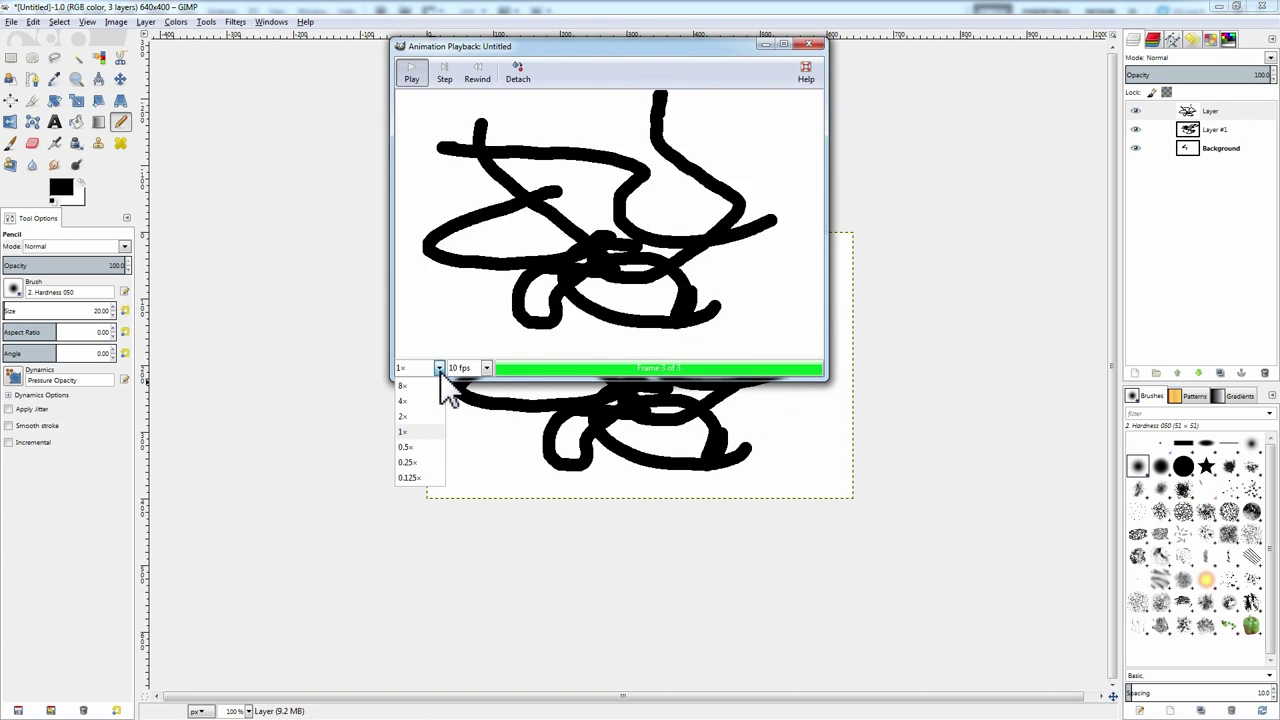
left_click(416, 417)
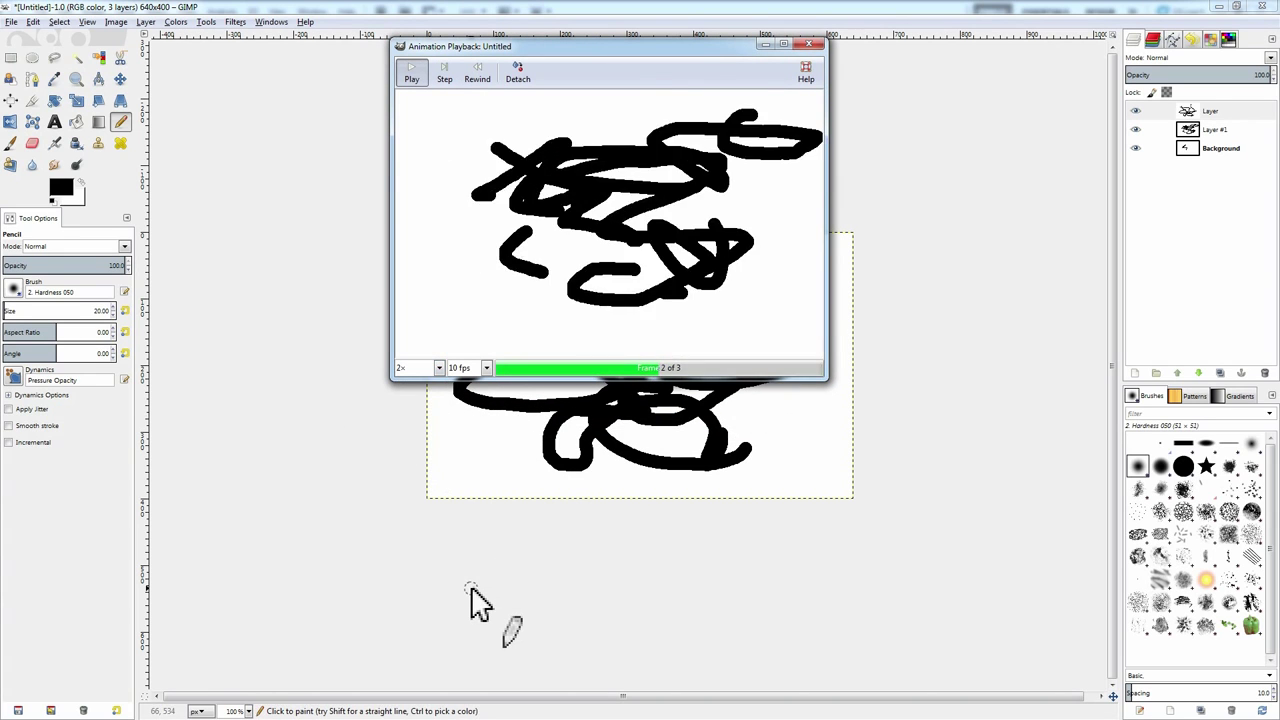
left_click(439, 368)
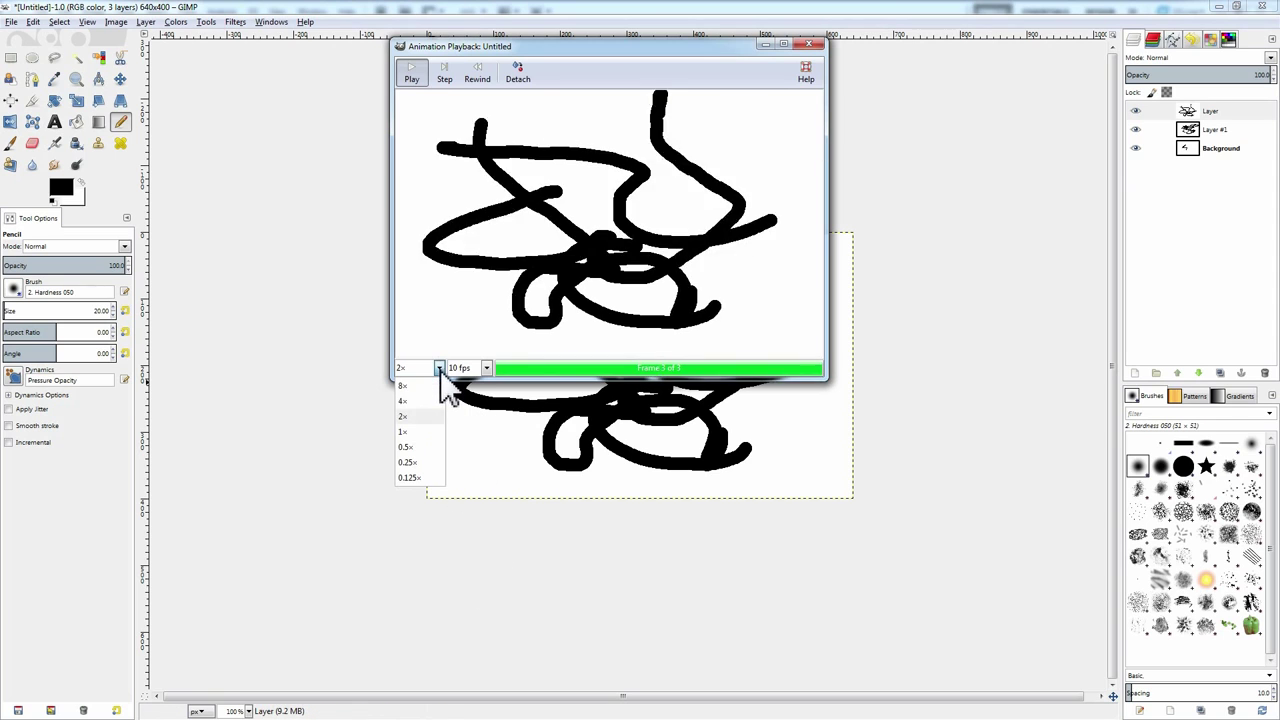
left_click(436, 431)
Step: Try the animation playback at 24 fps and return the frame rate to 10 fps
left_click(487, 368)
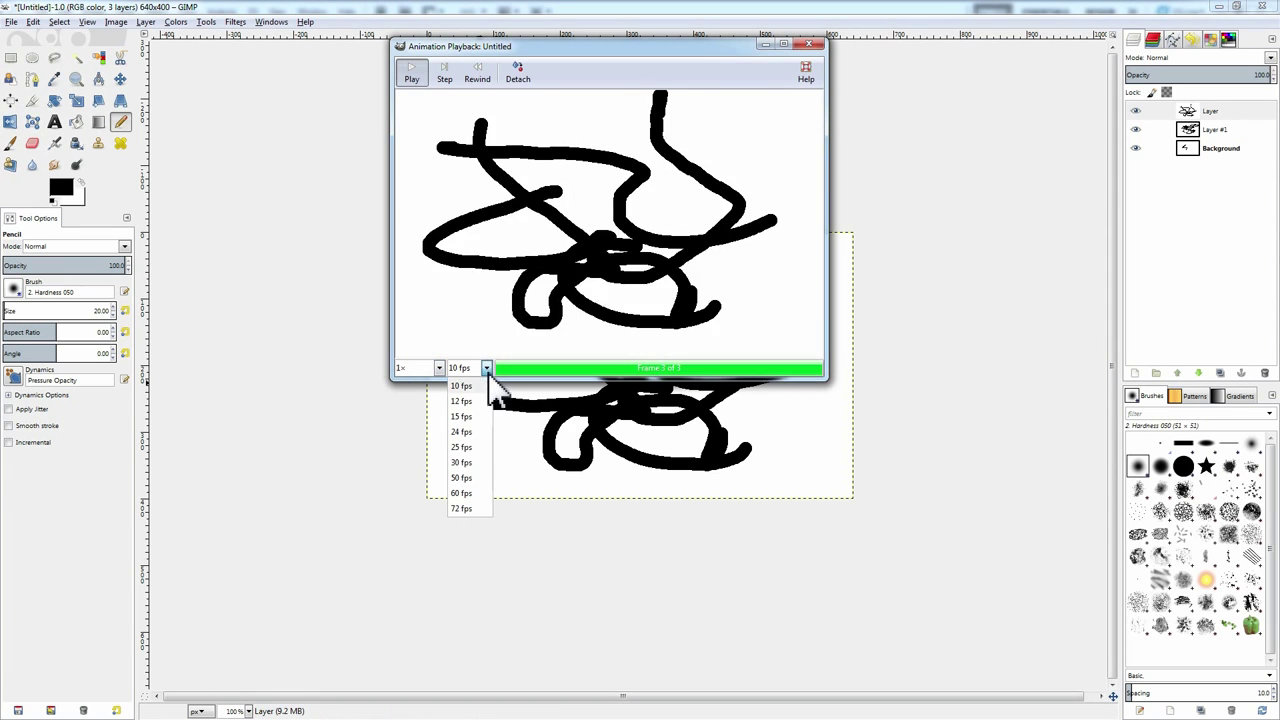
left_click(461, 431)
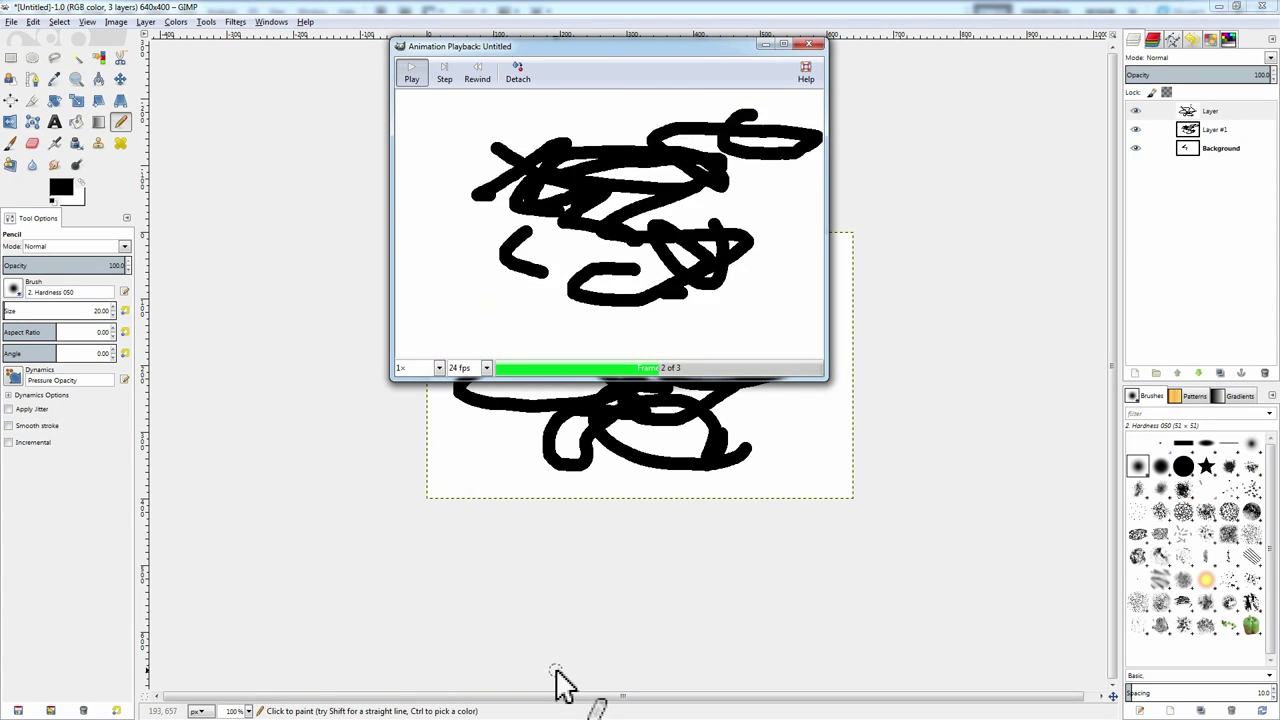
left_click(487, 368)
left_click(485, 423)
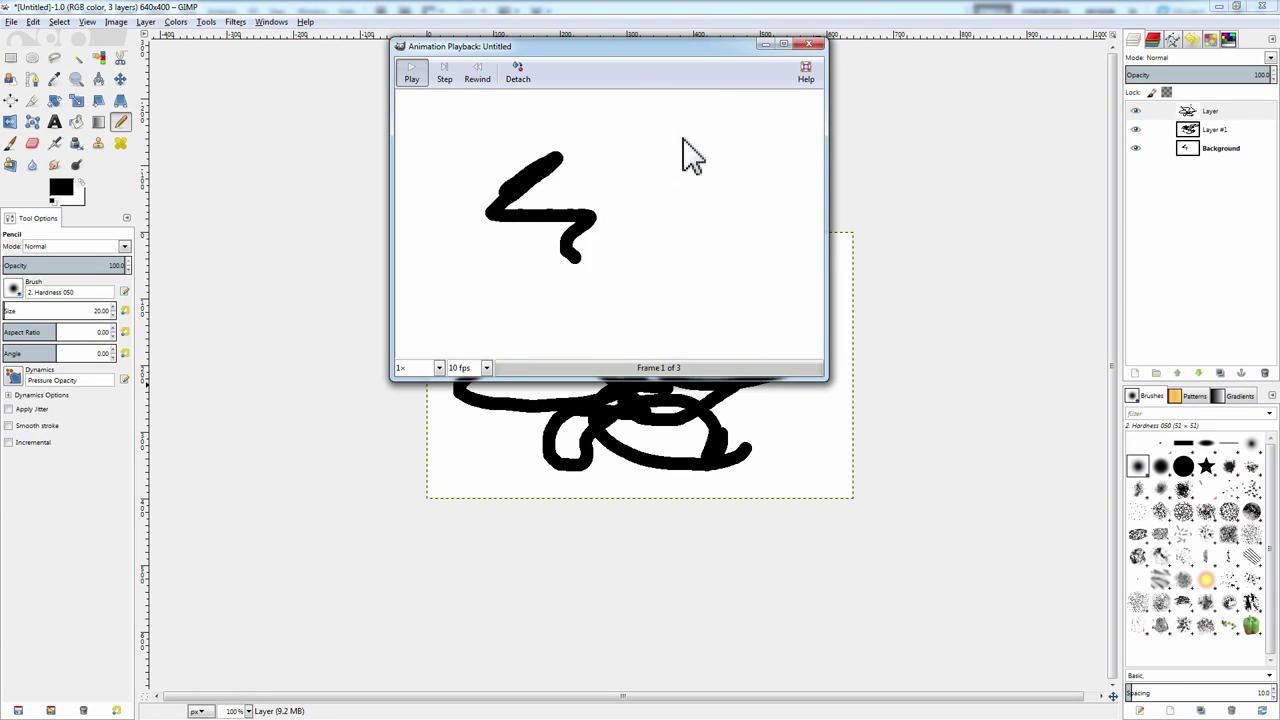
Step: Try enlarging the animation preview window and shrink it back to fit the frame
left_click_drag(830, 388, 1125, 622)
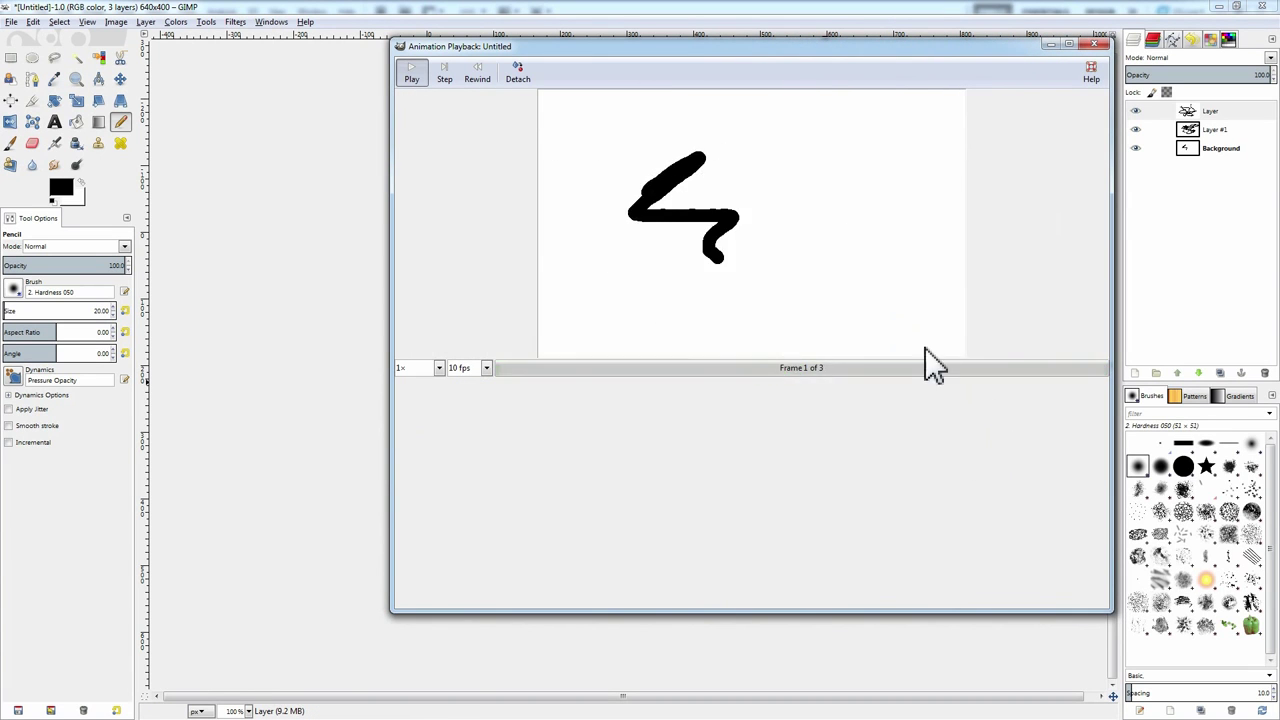
left_click_drag(1110, 612, 777, 337)
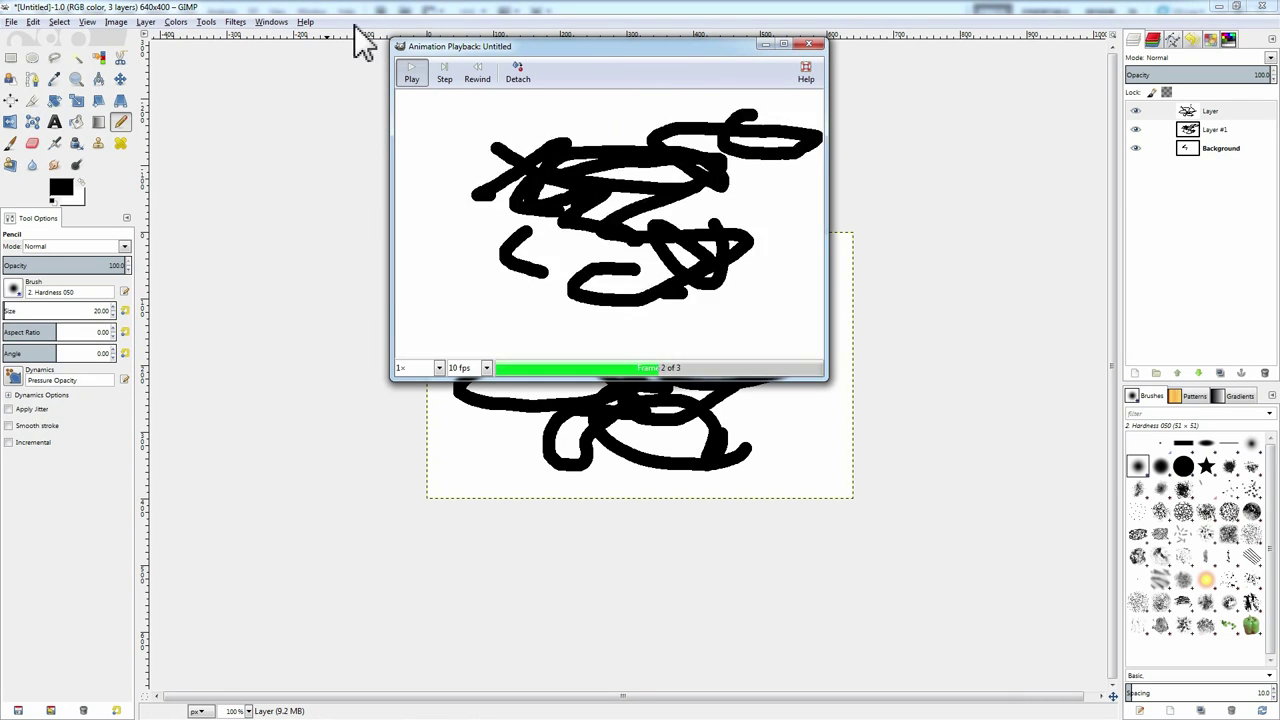
Step: Close the animation playback preview
left_click(809, 45)
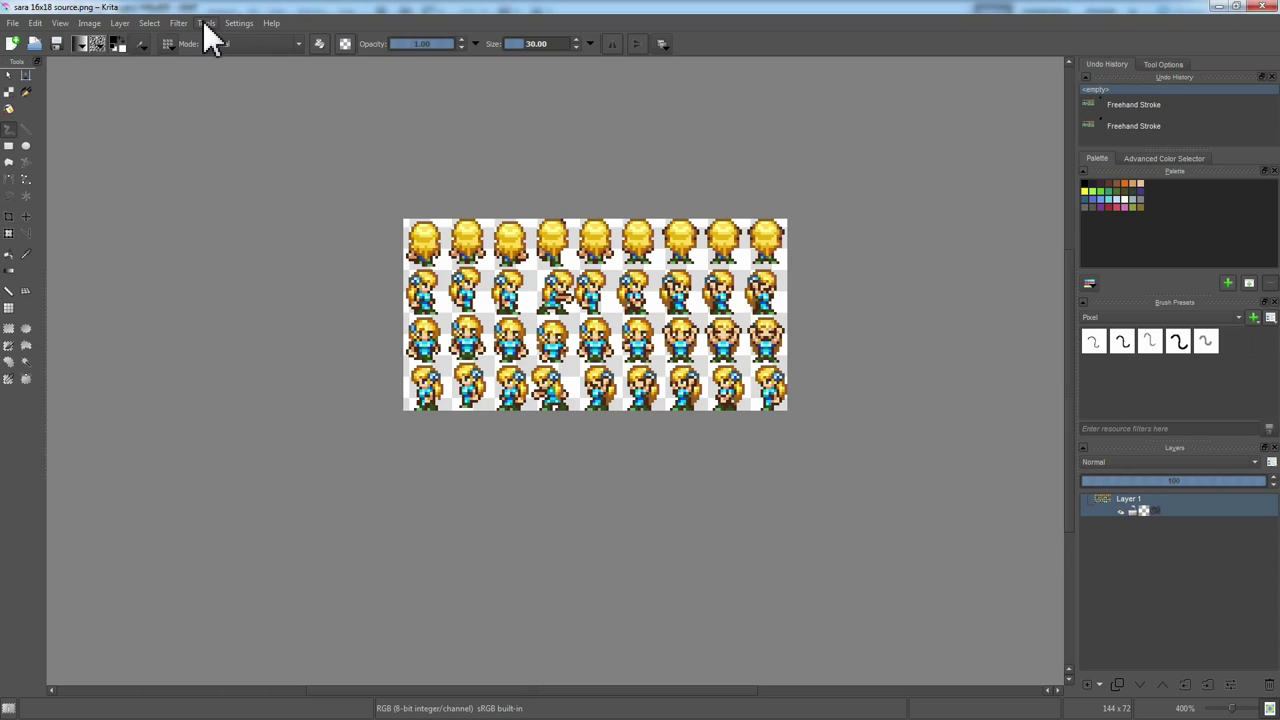
Step: Switch to Krita, try the Krita-darker and Krita-blender interface themes, and return to the Krita-dark theme
mouse_move(231, 28)
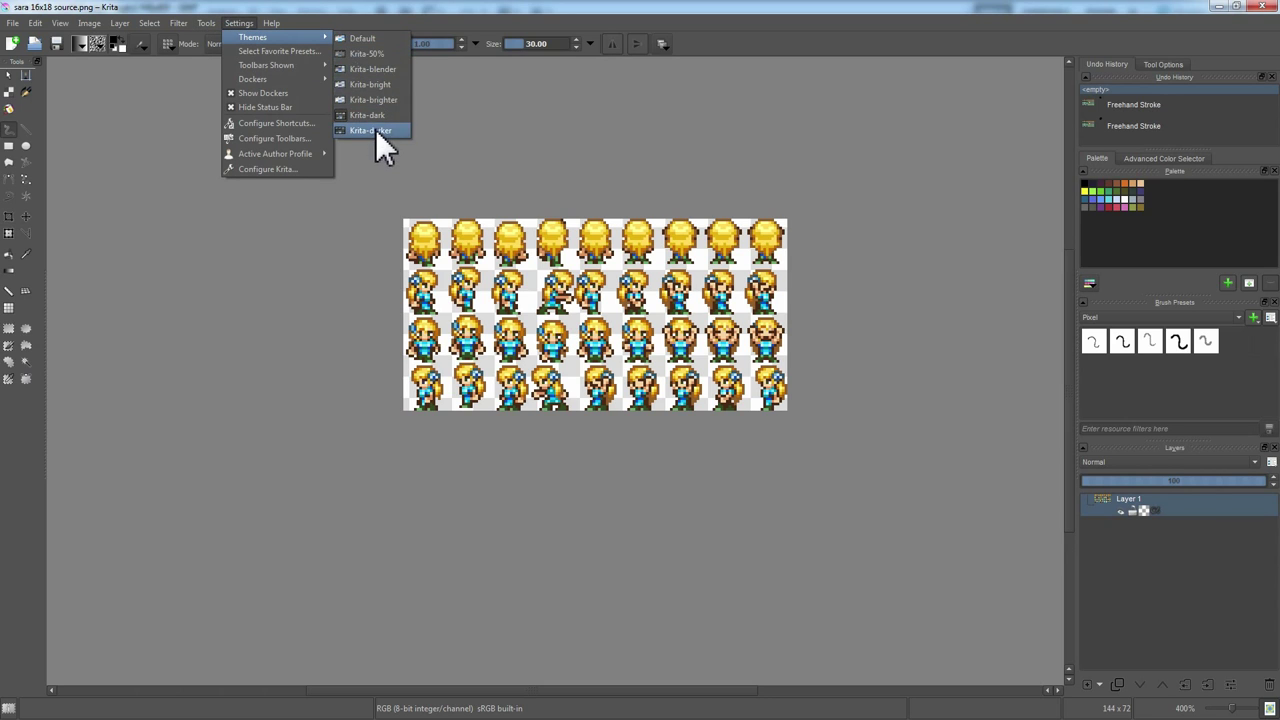
left_click(375, 125)
left_click(238, 30)
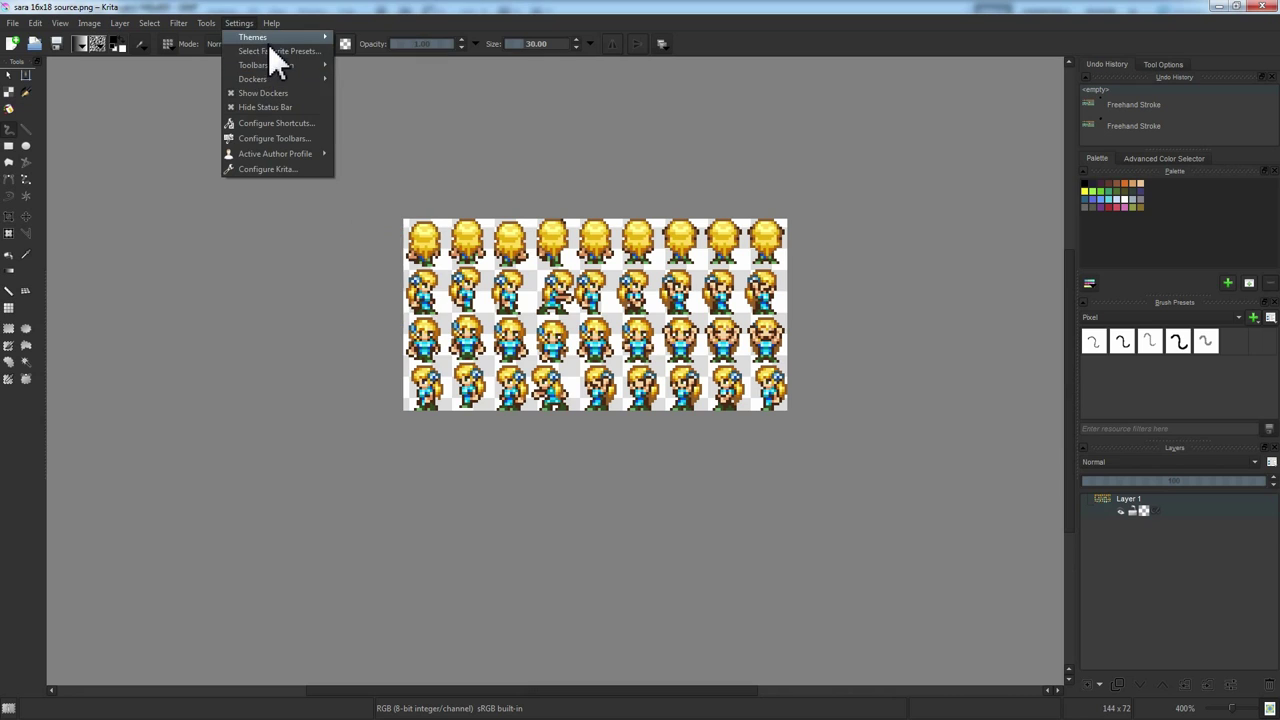
mouse_move(253, 37)
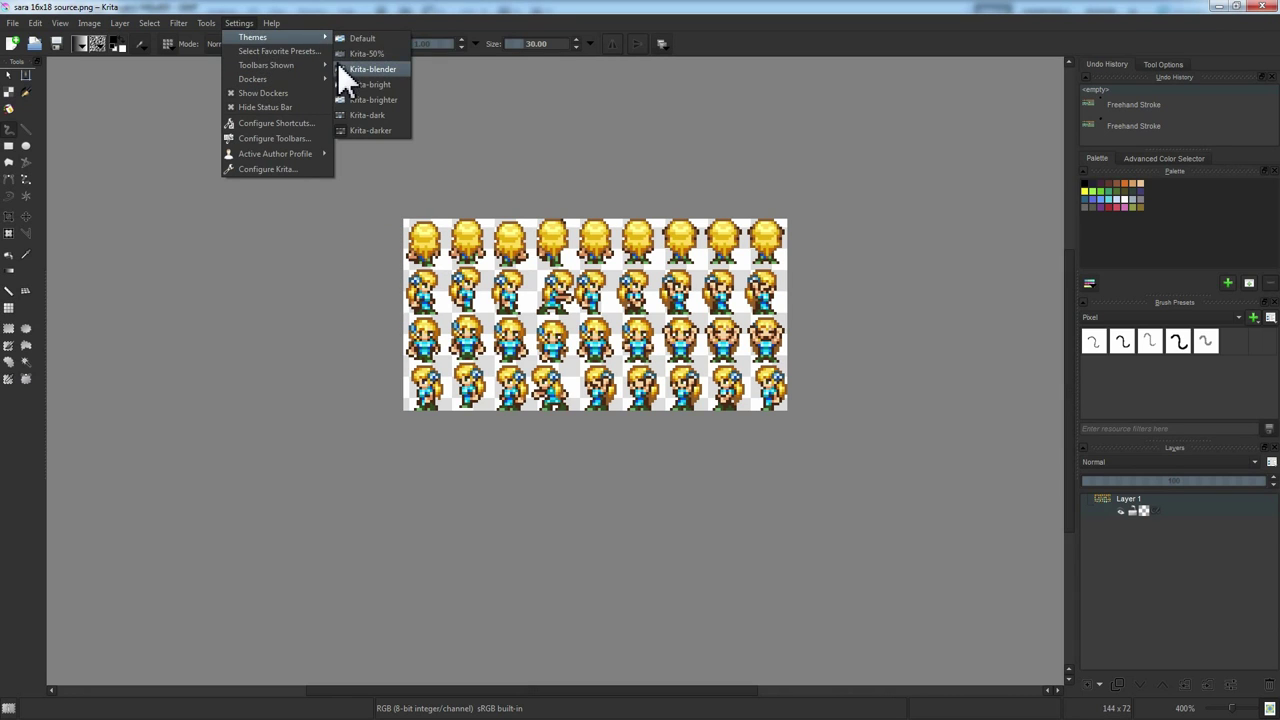
left_click(340, 68)
left_click(238, 22)
mouse_move(271, 22)
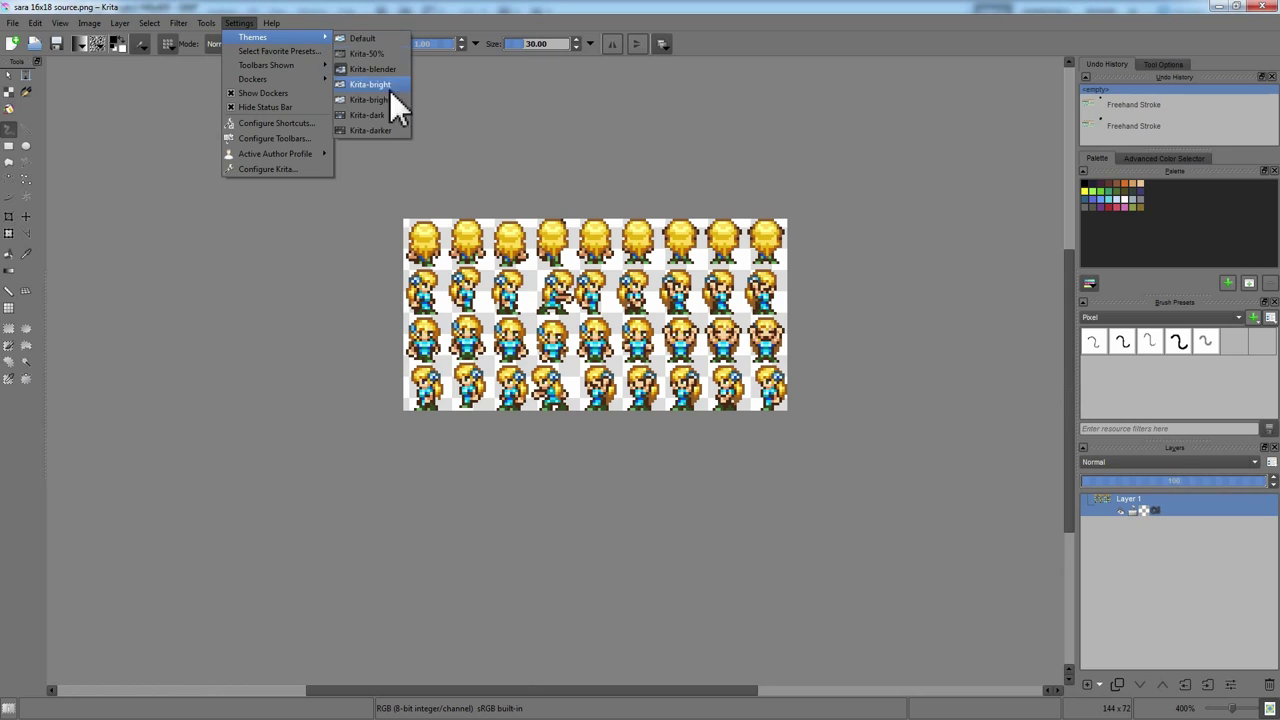
left_click(374, 120)
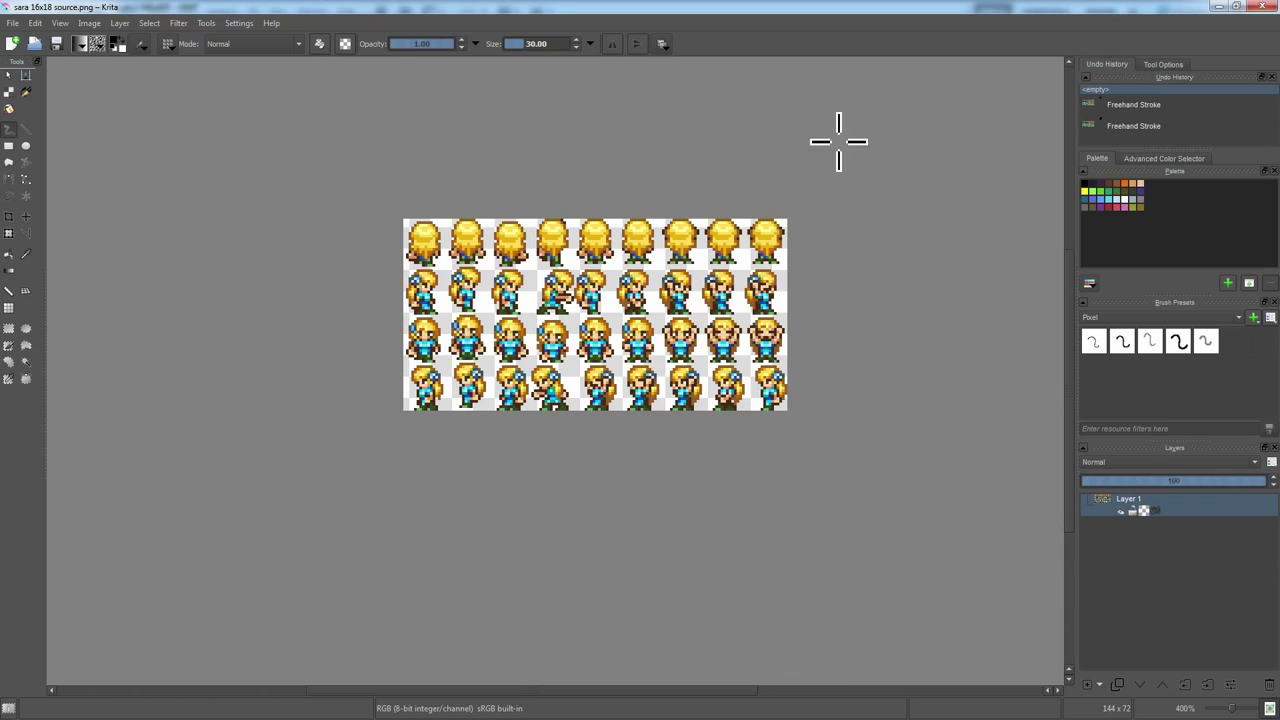
scroll(733, 330, "up", 1)
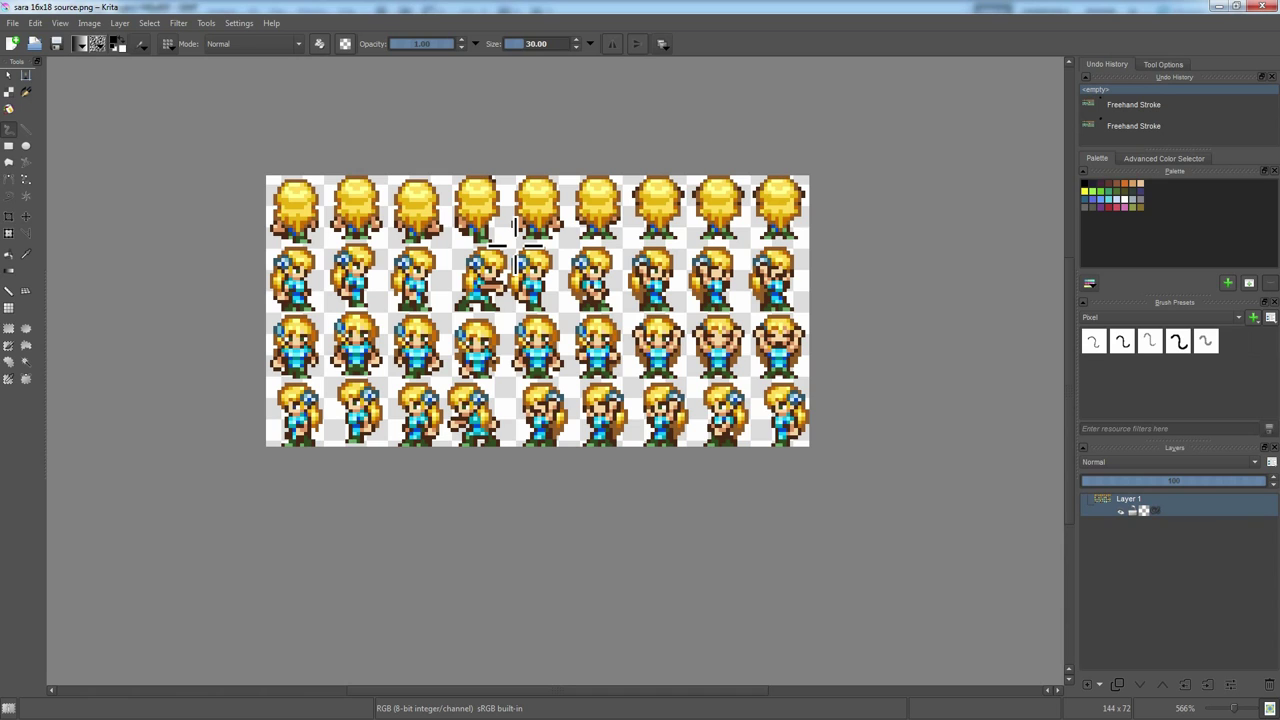
scroll(348, 263, "down", 1)
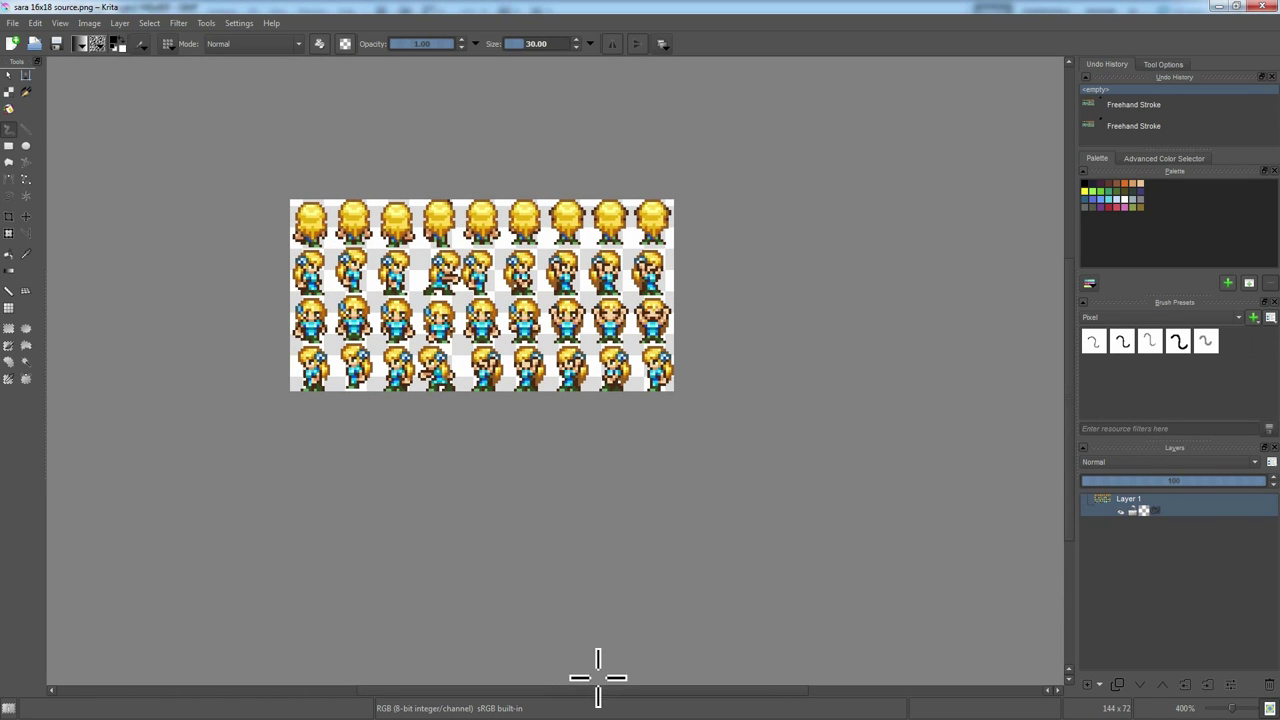
left_click_drag(578, 691, 535, 691)
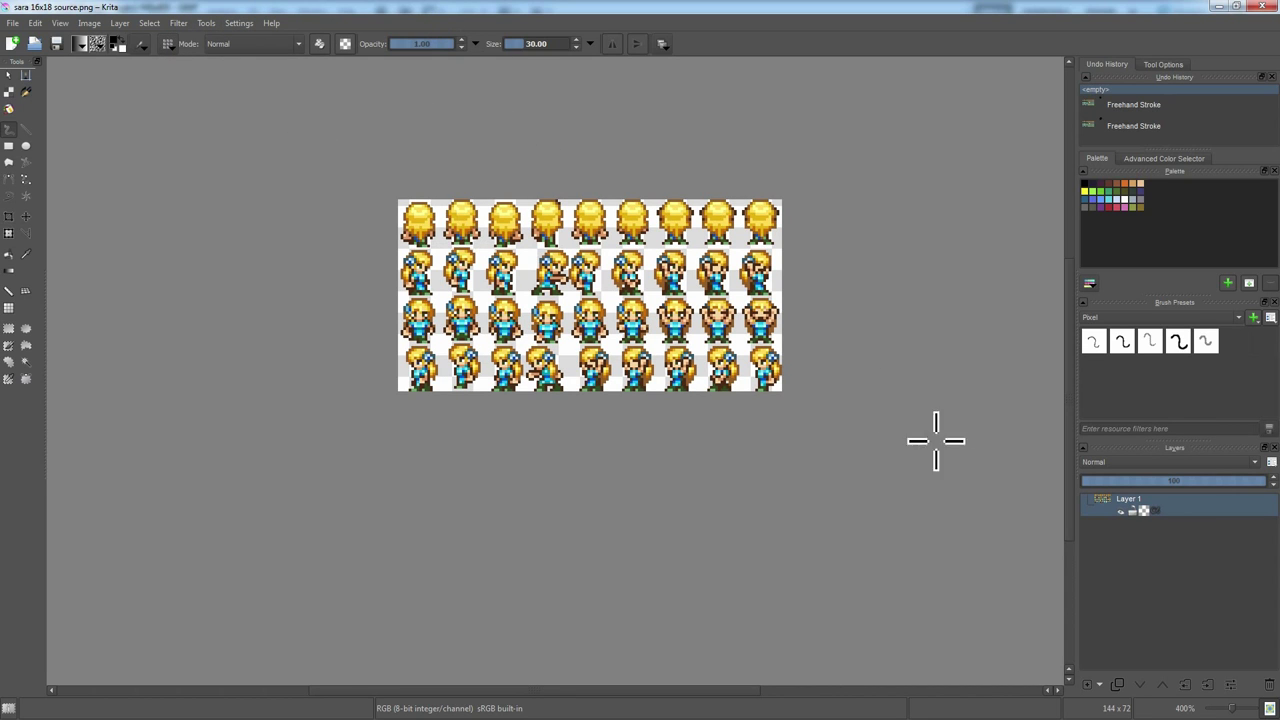
scroll(640, 360, "up", 1)
scroll(640, 360, "down", 1)
left_click_drag(1067, 409, 1069, 390)
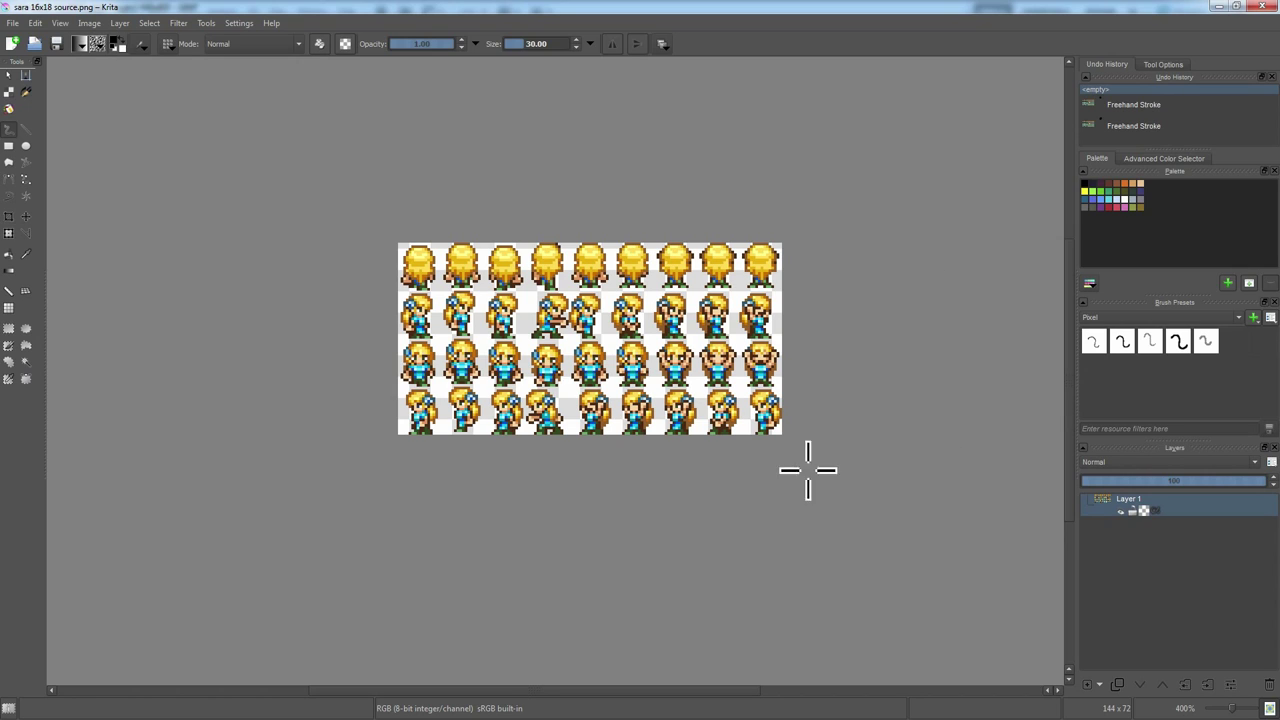
left_click(910, 380)
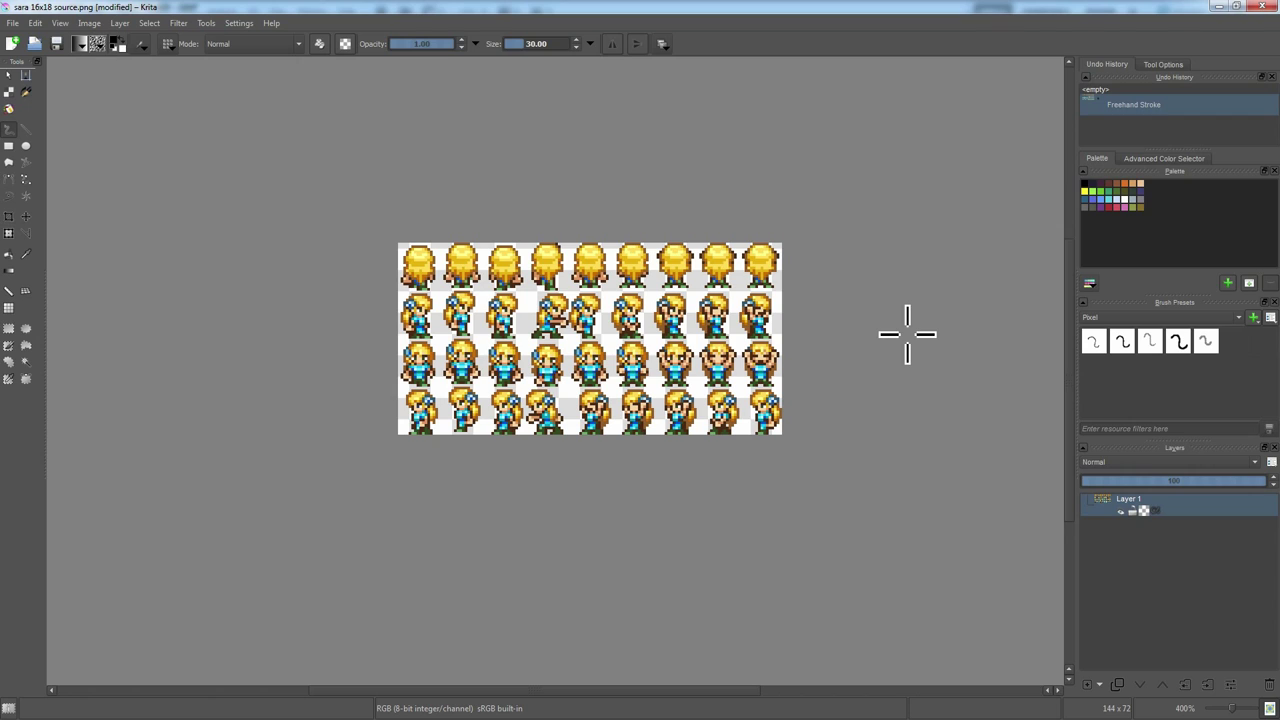
Step: Look through the list of available workspaces, such as Pixel Art and PaintingHD, and close it
left_click(662, 43)
left_click(662, 43)
left_click(662, 45)
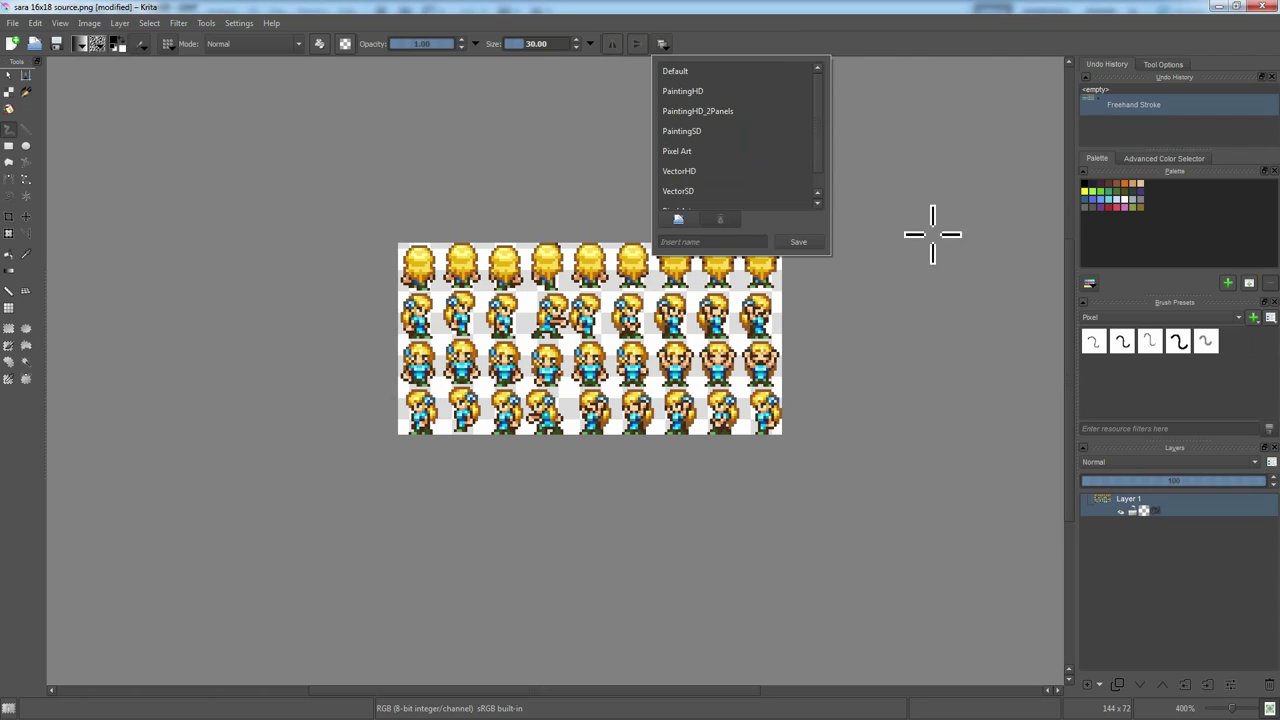
left_click(898, 12)
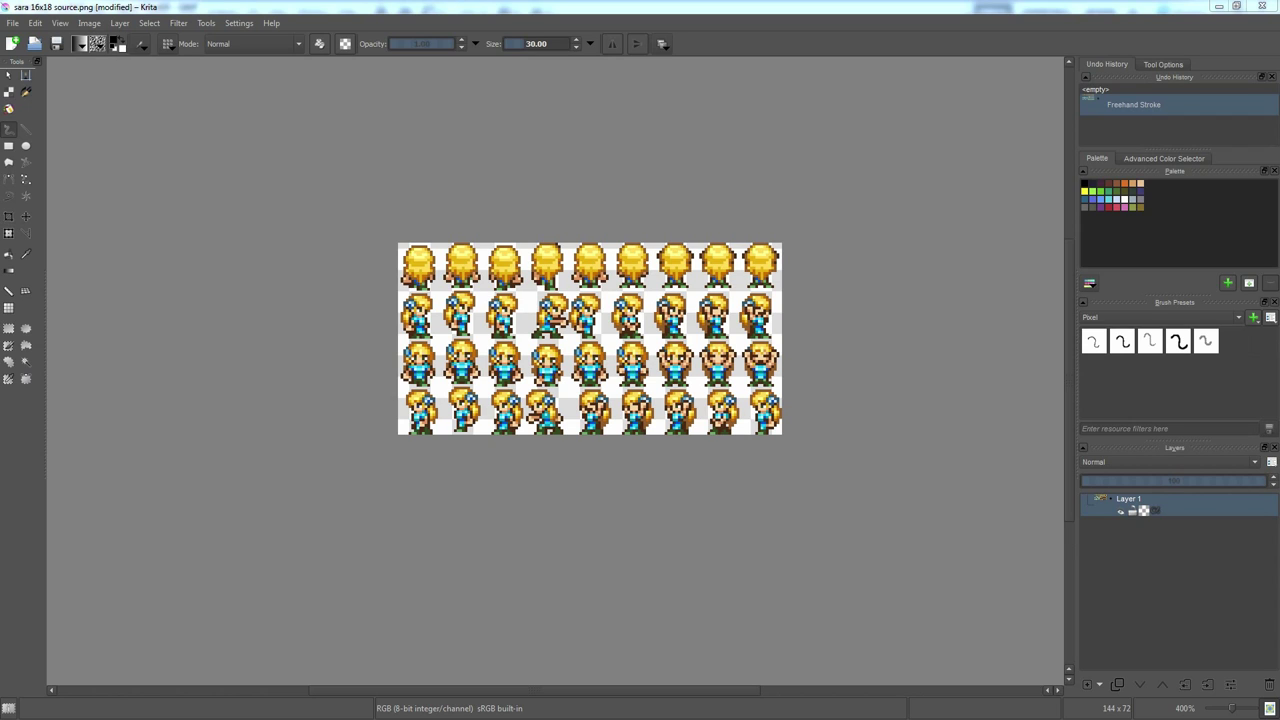
Step: Switch to pixeditor and delete the import layer with the tileset image, leaving only layer 1
key("alt+Tab")
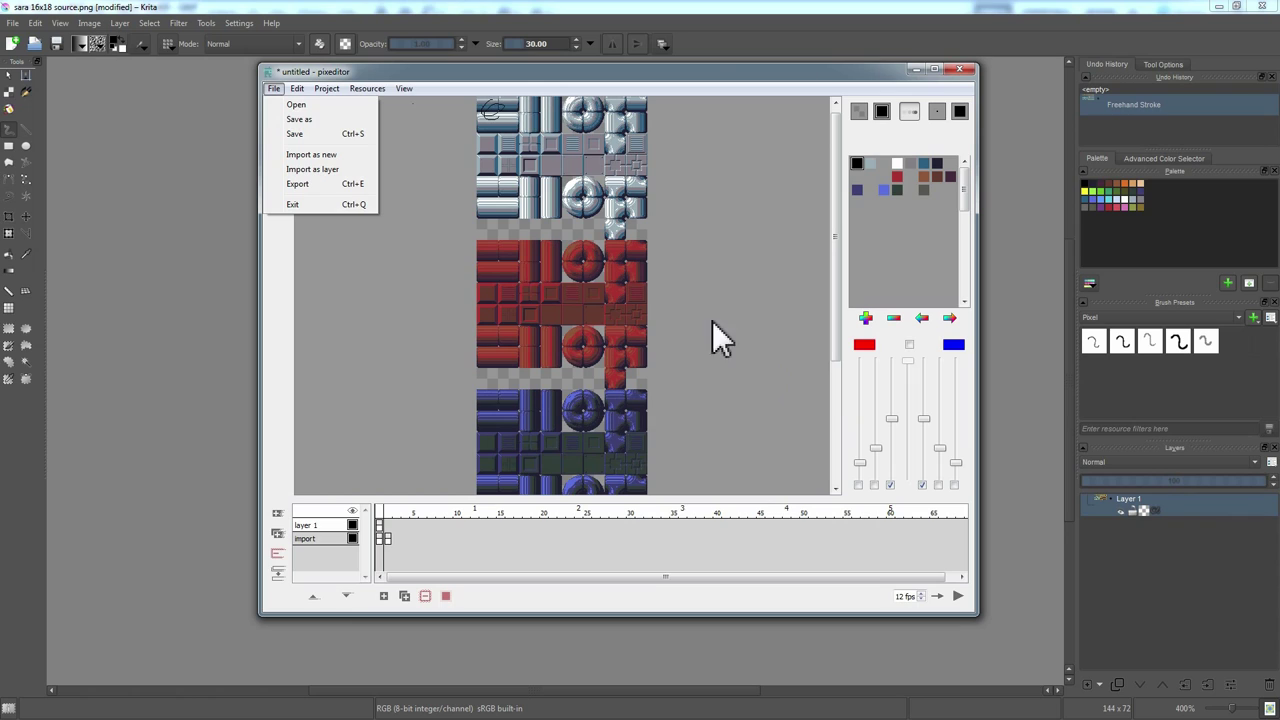
key("Escape")
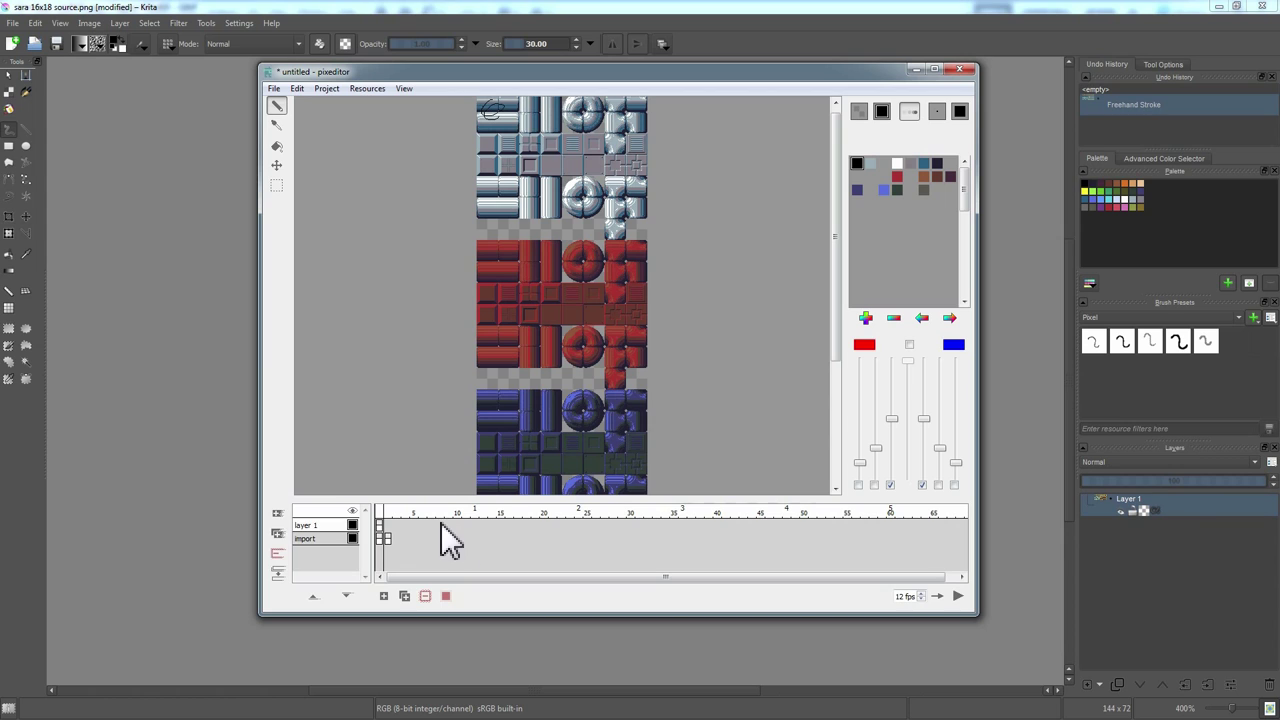
left_click(386, 537)
left_click(380, 538)
left_click(388, 536)
left_click(381, 538)
left_click(387, 538)
left_click(381, 538)
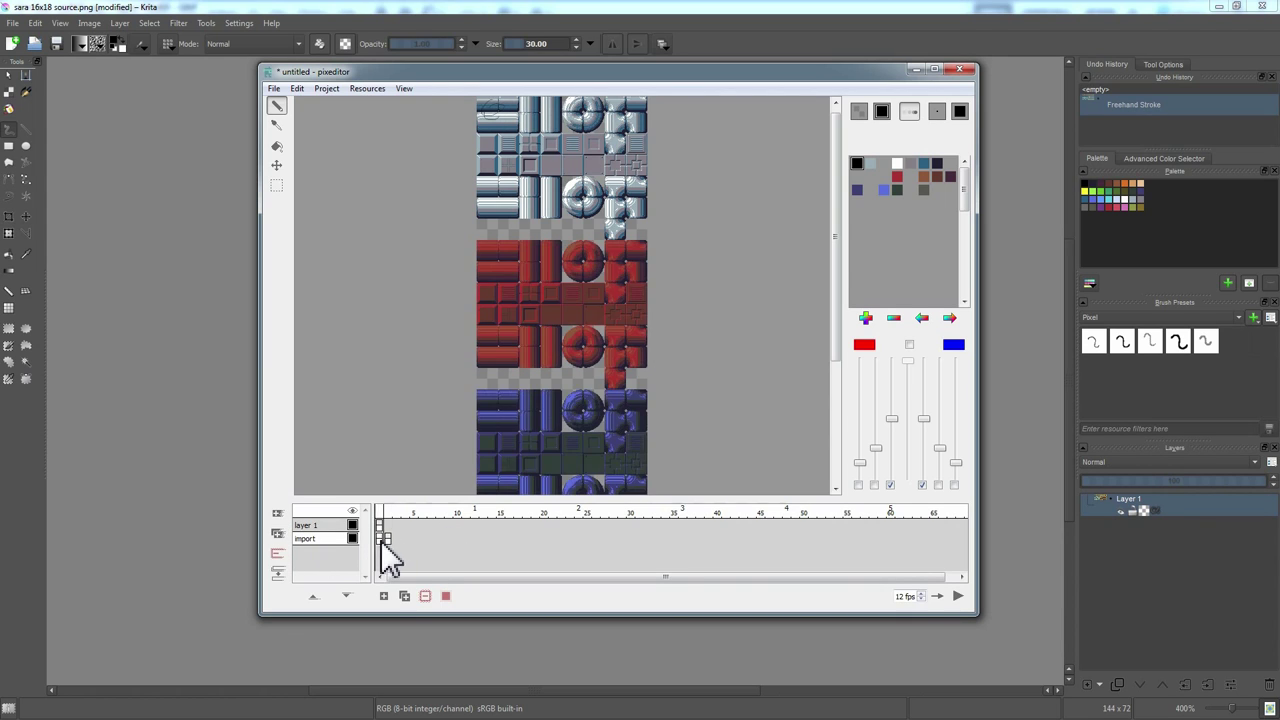
left_click(277, 553)
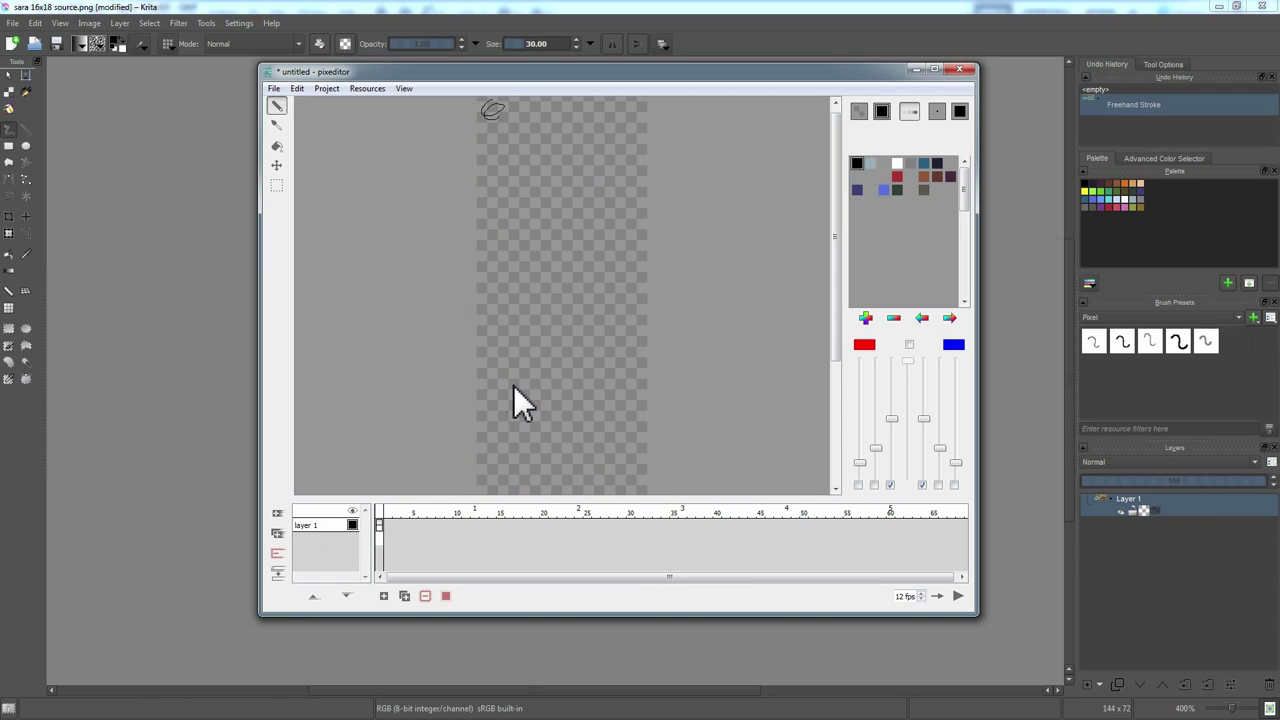
Step: Draw a zigzag line on frame 1 of layer 1, then add frame 2 and draw a wavy vertical line on it
left_click(351, 176)
mouse_move(480, 155)
left_mouse_down()
mouse_move(521, 330)
mouse_move(589, 371)
left_mouse_up()
left_click(389, 527)
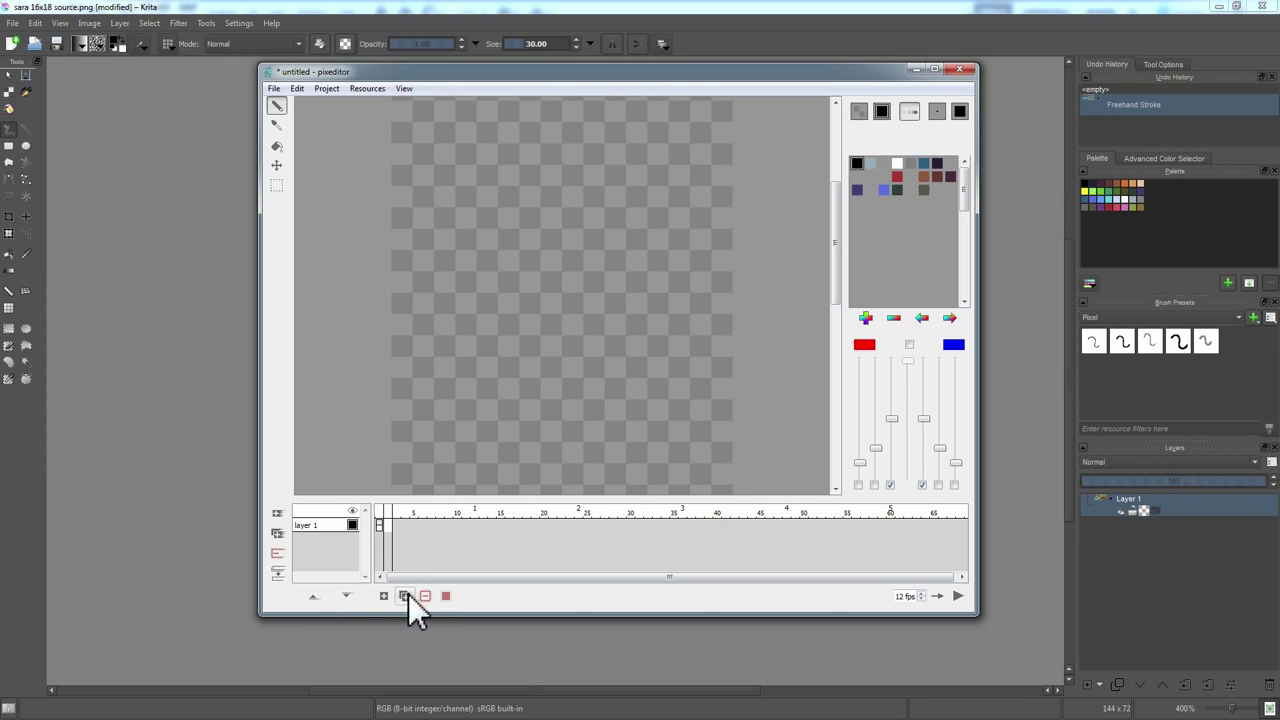
left_click(383, 596)
mouse_move(615, 200)
left_mouse_down()
mouse_move(559, 281)
mouse_move(563, 395)
mouse_move(510, 480)
left_mouse_up()
Step: Add third and fourth frames to layer 1, drawing a stepped diagonal line on frame 3 and a wavy line on frame 4
left_click(384, 596)
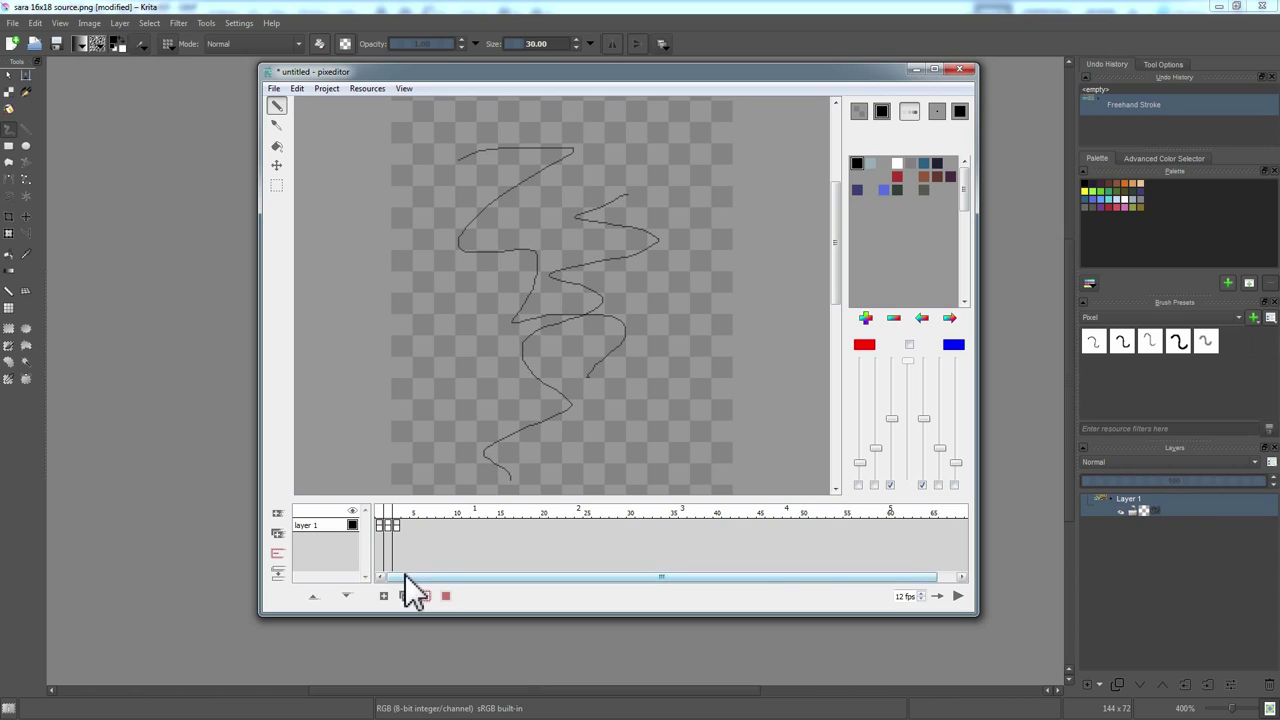
left_click(426, 597)
left_click(394, 537)
left_click(384, 597)
mouse_move(432, 168)
left_mouse_down()
mouse_move(442, 247)
mouse_move(631, 349)
left_mouse_up()
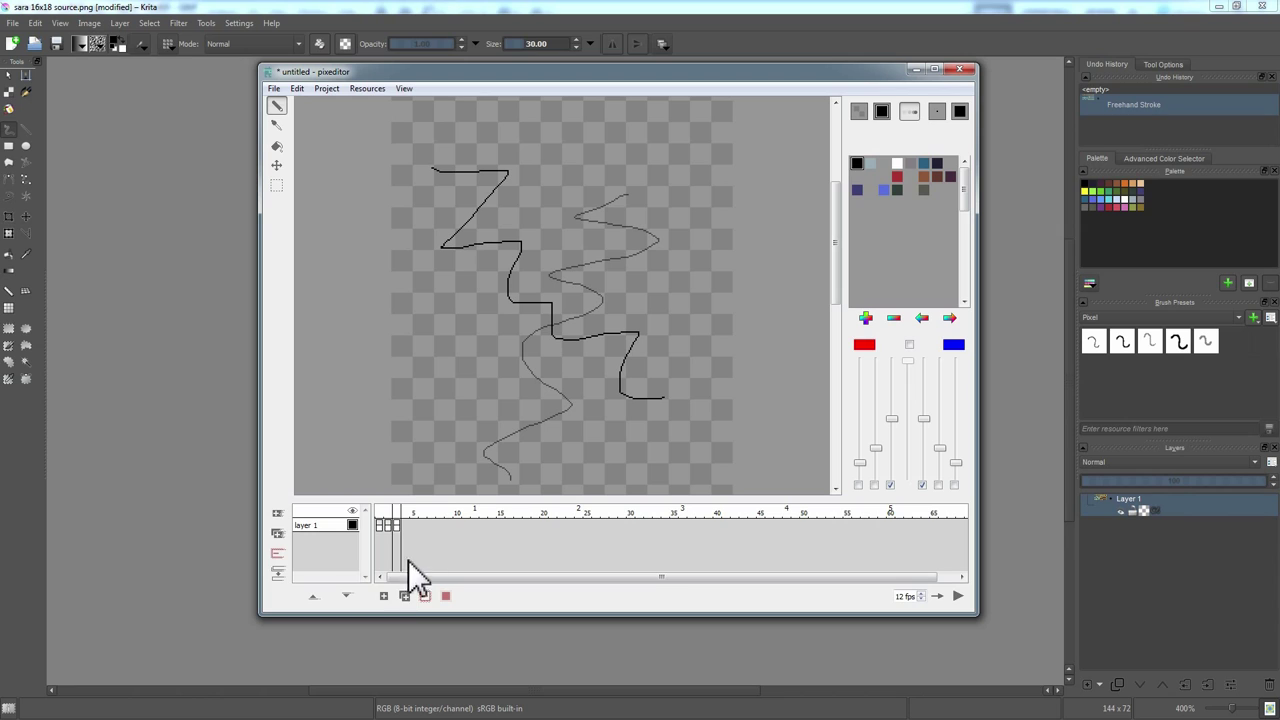
left_click(384, 597)
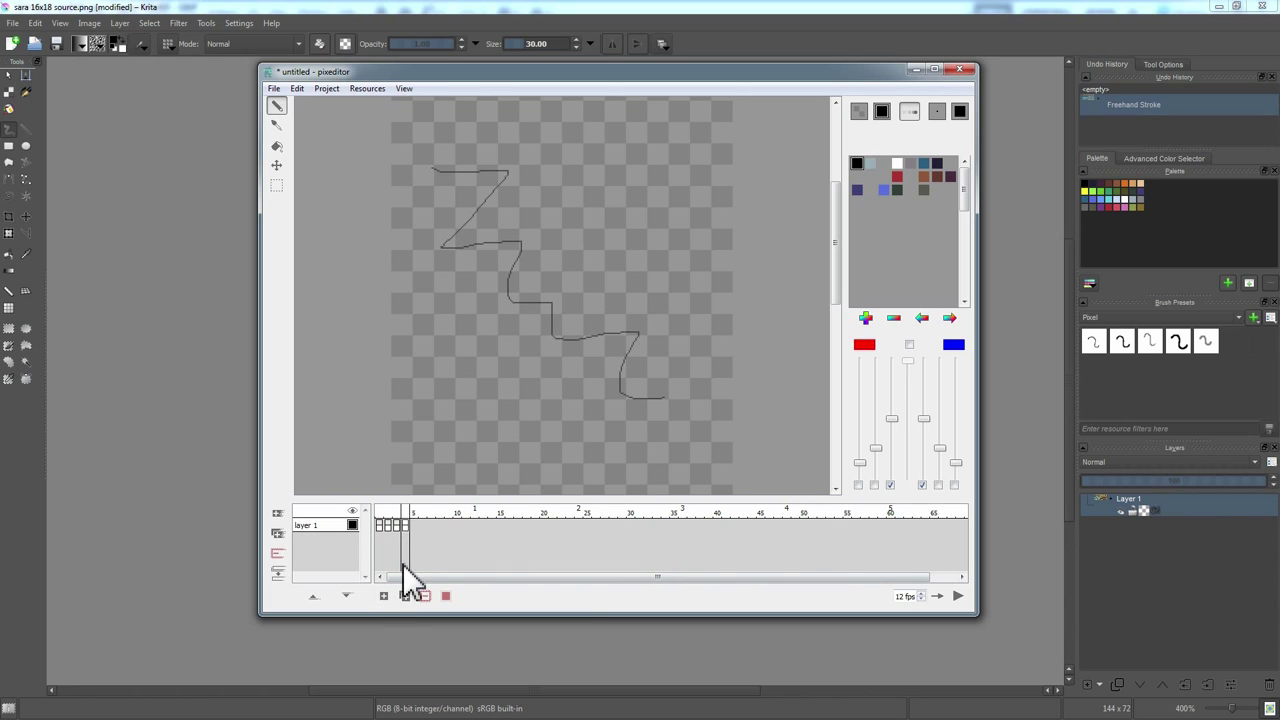
left_click_drag(615, 138, 534, 308)
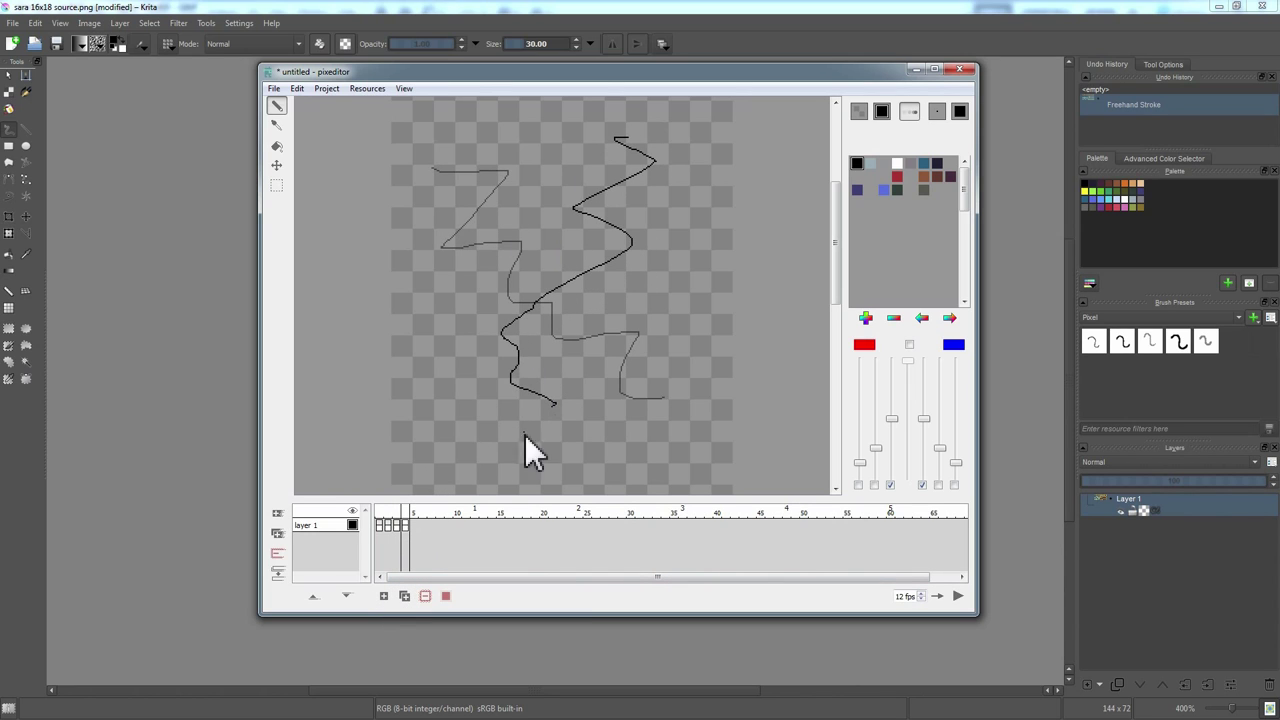
Step: Step back and forth through the four frames to compare the onion-skin ghosts of the neighbouring drawings
left_click(912, 112)
left_click(912, 112)
left_click(380, 527)
left_click(389, 528)
left_click(396, 528)
left_click(403, 528)
left_click(381, 528)
left_click(396, 528)
left_click(389, 528)
left_click(396, 528)
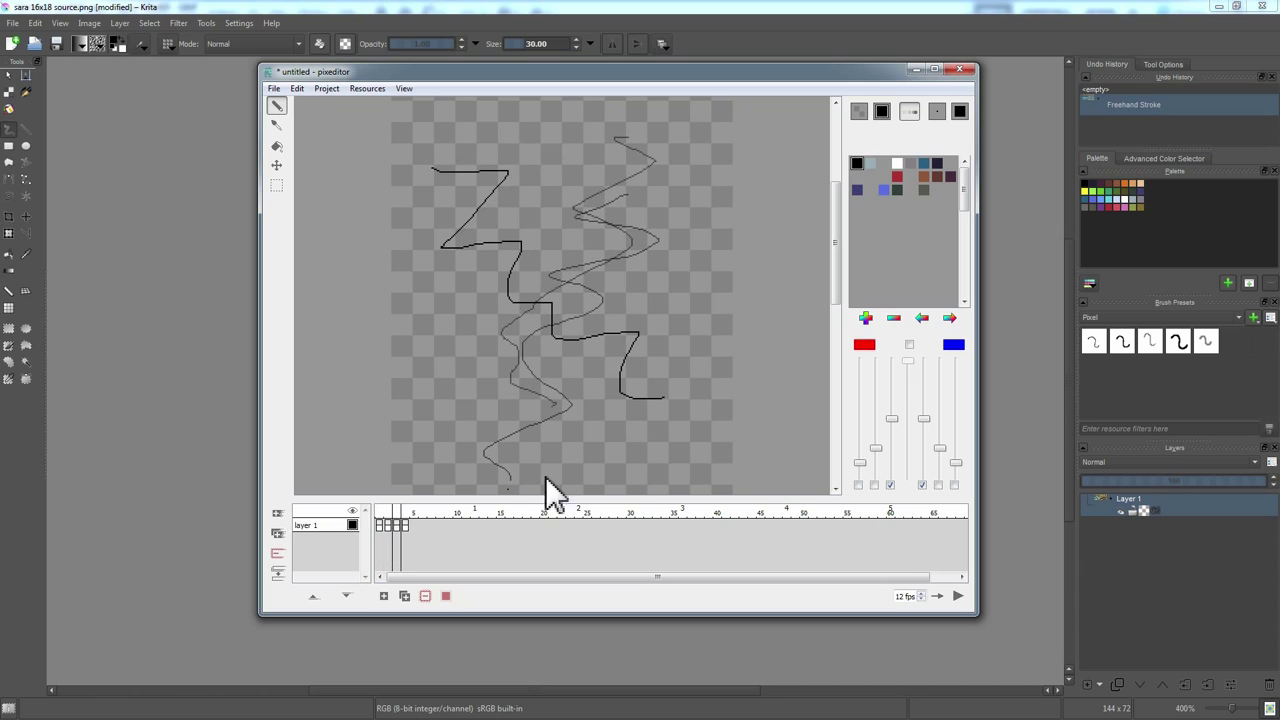
Step: Enable red and blue colouring for the onion skin and check it on several frames
left_click(909, 345)
left_click_drag(382, 530, 399, 544)
left_click(406, 530)
left_click(387, 529)
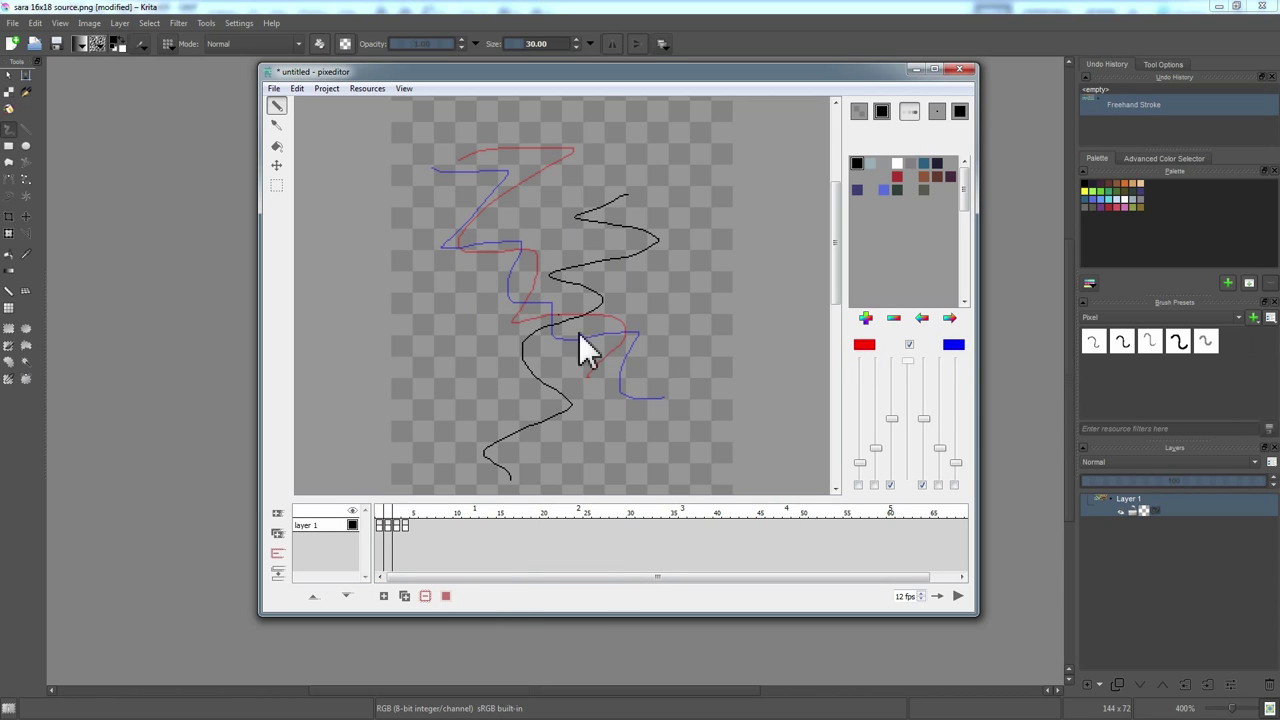
Step: Stretch the drawings' durations on the timeline so the animation runs to frame 10, and play it with and without looping
left_click_drag(418, 511, 388, 531)
left_click_drag(388, 530, 462, 526)
left_click(958, 596)
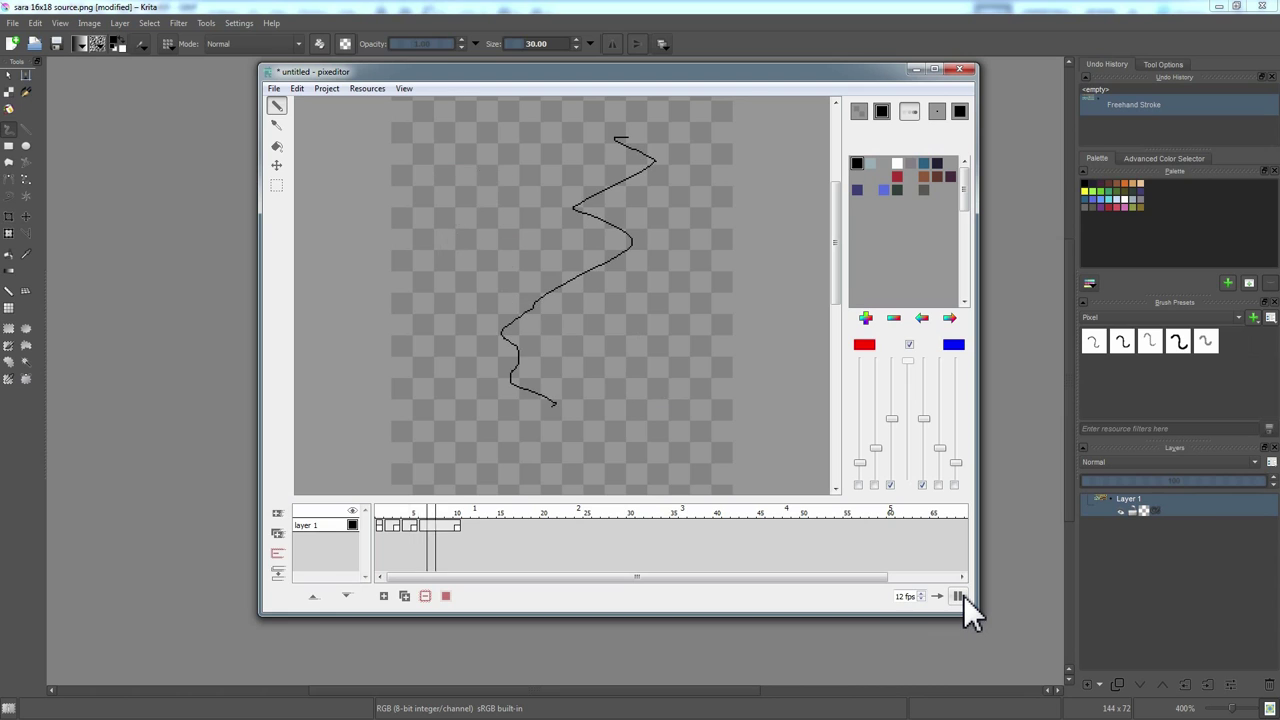
left_click(960, 596)
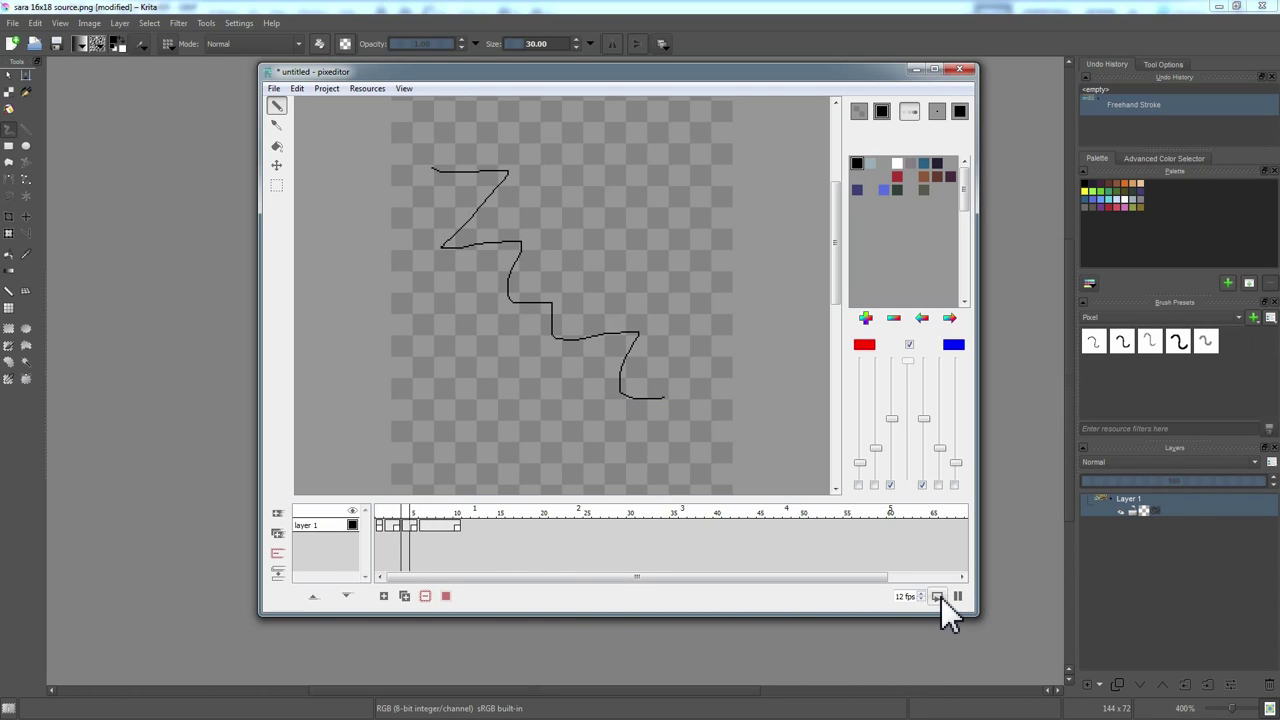
left_click(941, 597)
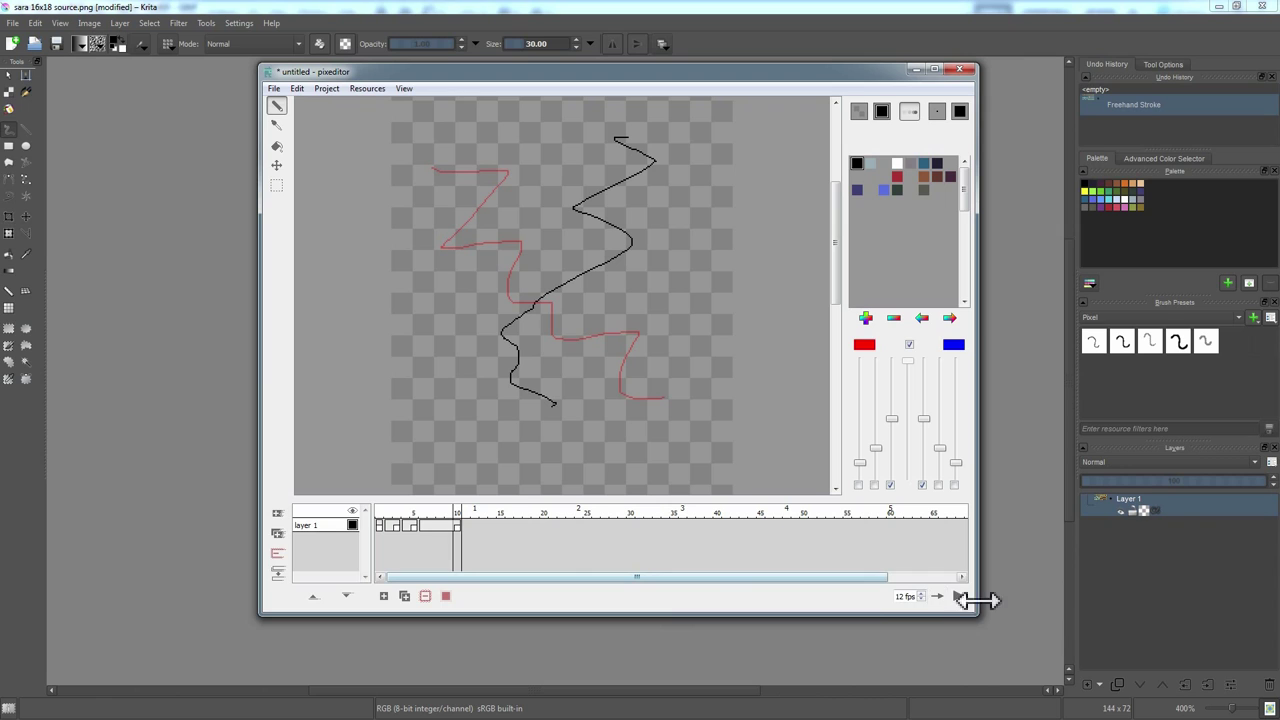
Step: Step through the stretched drawings and shorten the third drawing's duration to a single frame on the timeline
left_click(416, 528)
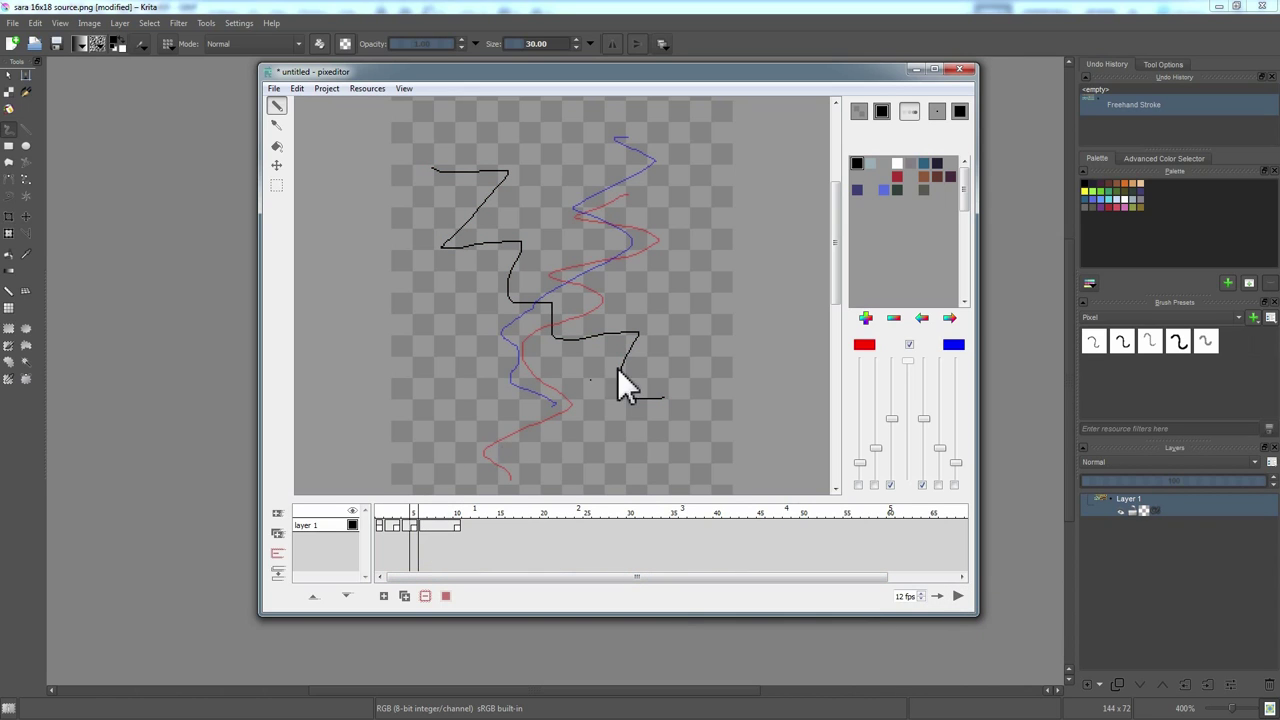
left_click(394, 529)
mouse_move(392, 540)
left_mouse_down()
mouse_move(455, 520)
mouse_move(382, 520)
left_mouse_up()
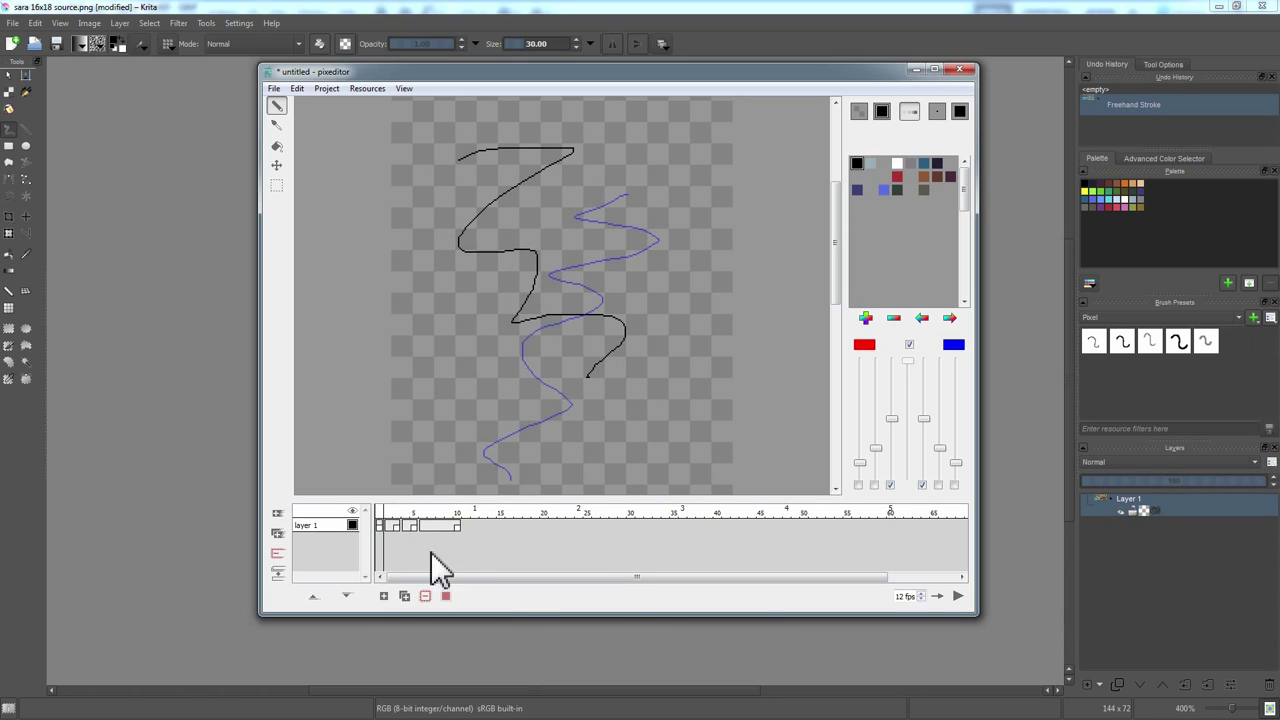
left_click(410, 519)
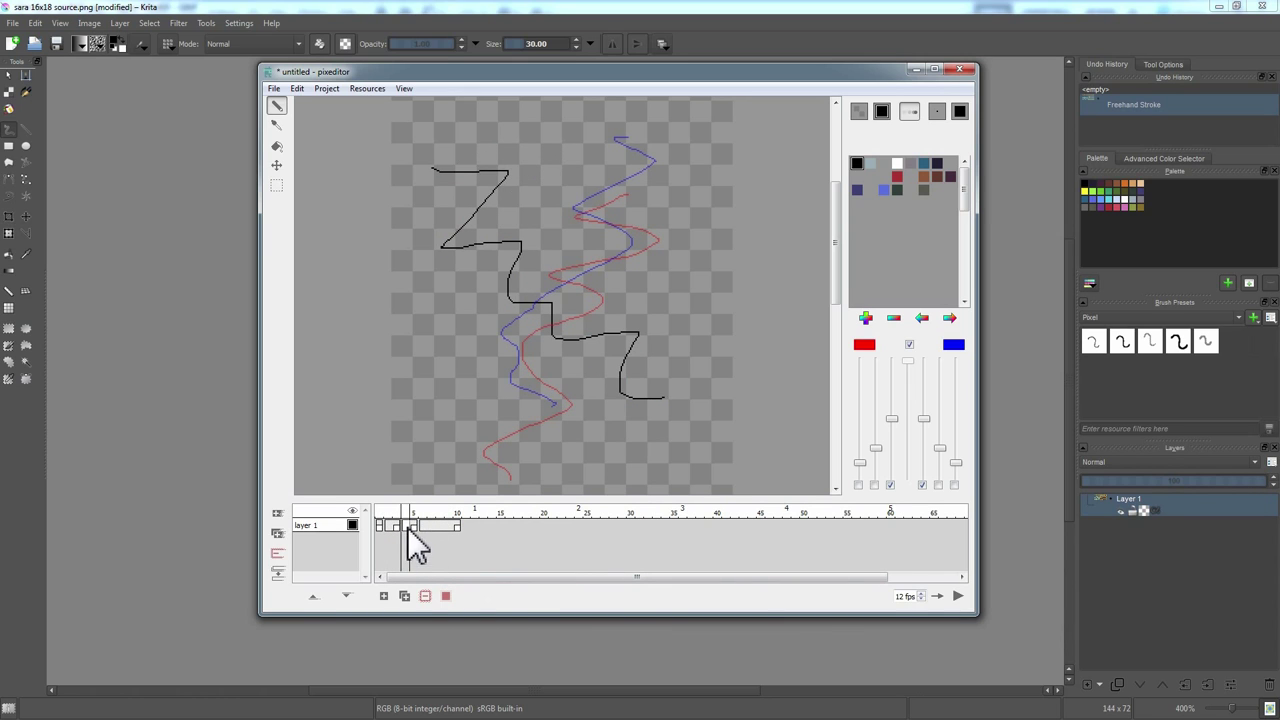
left_click_drag(411, 526, 411, 528)
mouse_move(413, 526)
left_mouse_down()
mouse_move(457, 527)
mouse_move(383, 527)
mouse_move(458, 529)
left_mouse_up()
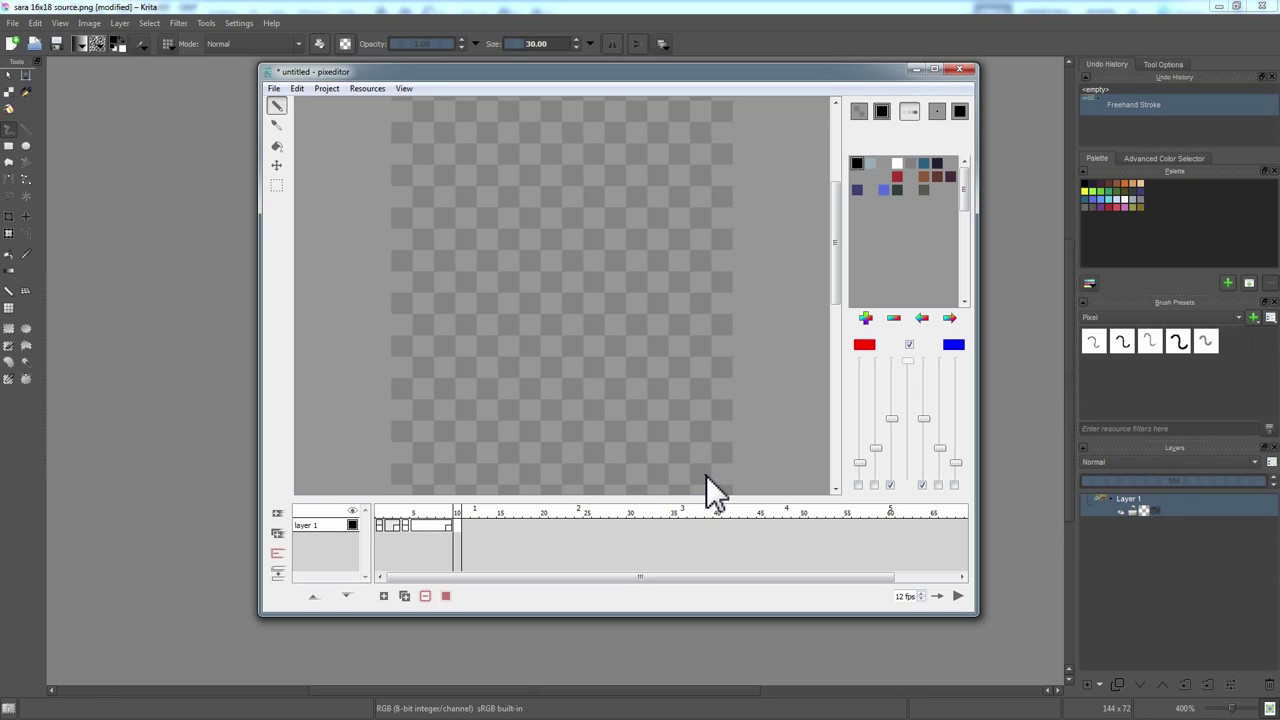
Step: Insert a blank frame at frame 3 of layer 1 and step through the neighbouring frames to check it
left_click(399, 545)
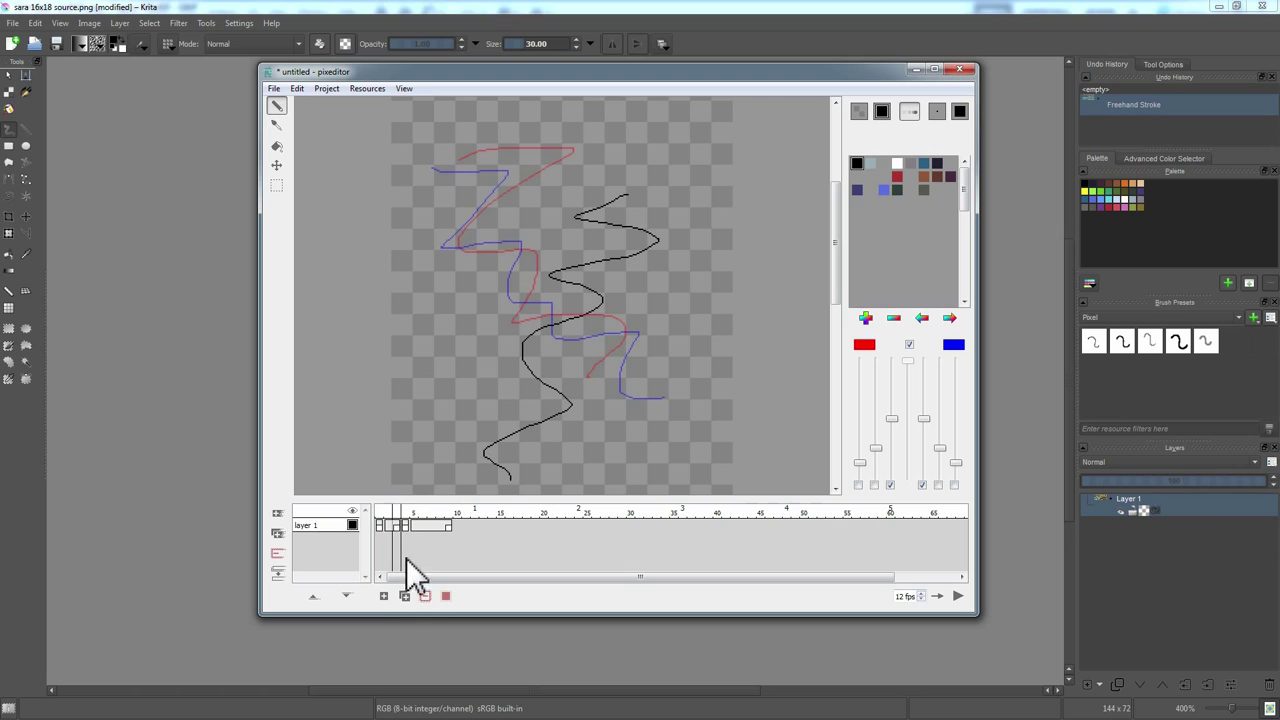
left_click(384, 596)
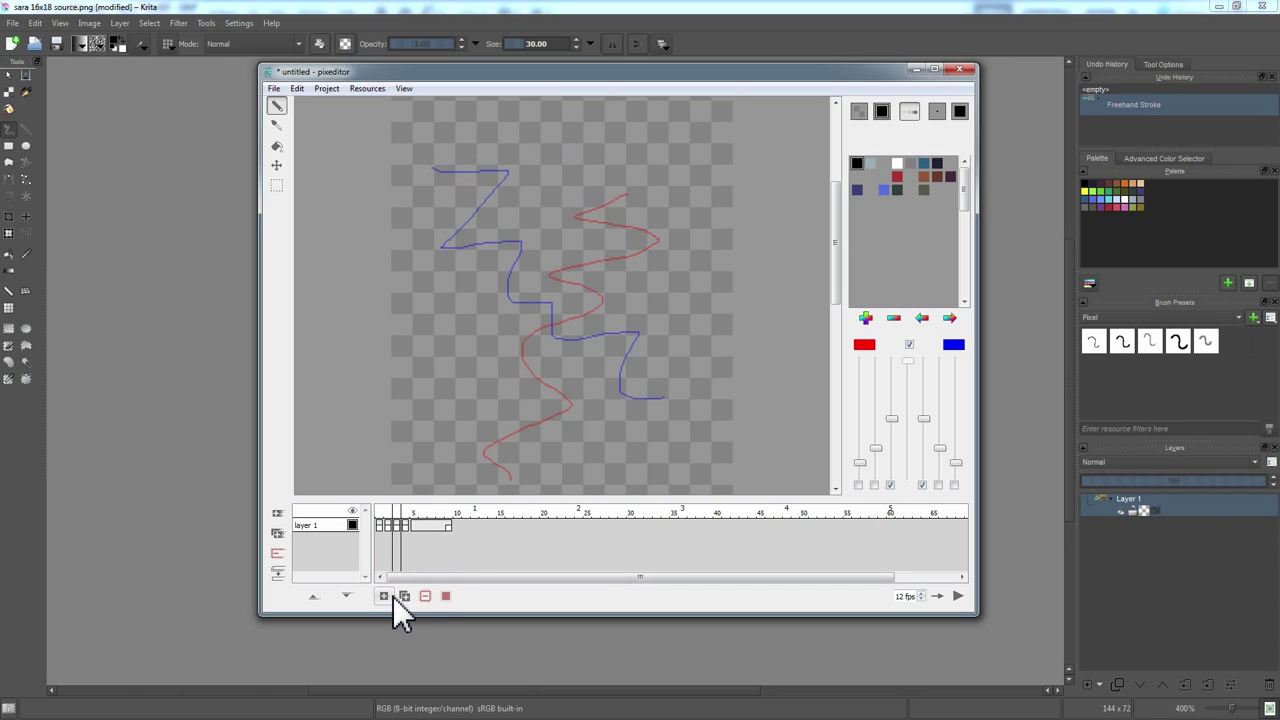
left_click(386, 526)
left_click(400, 526)
left_click(408, 526)
left_click(402, 526)
left_click(390, 525)
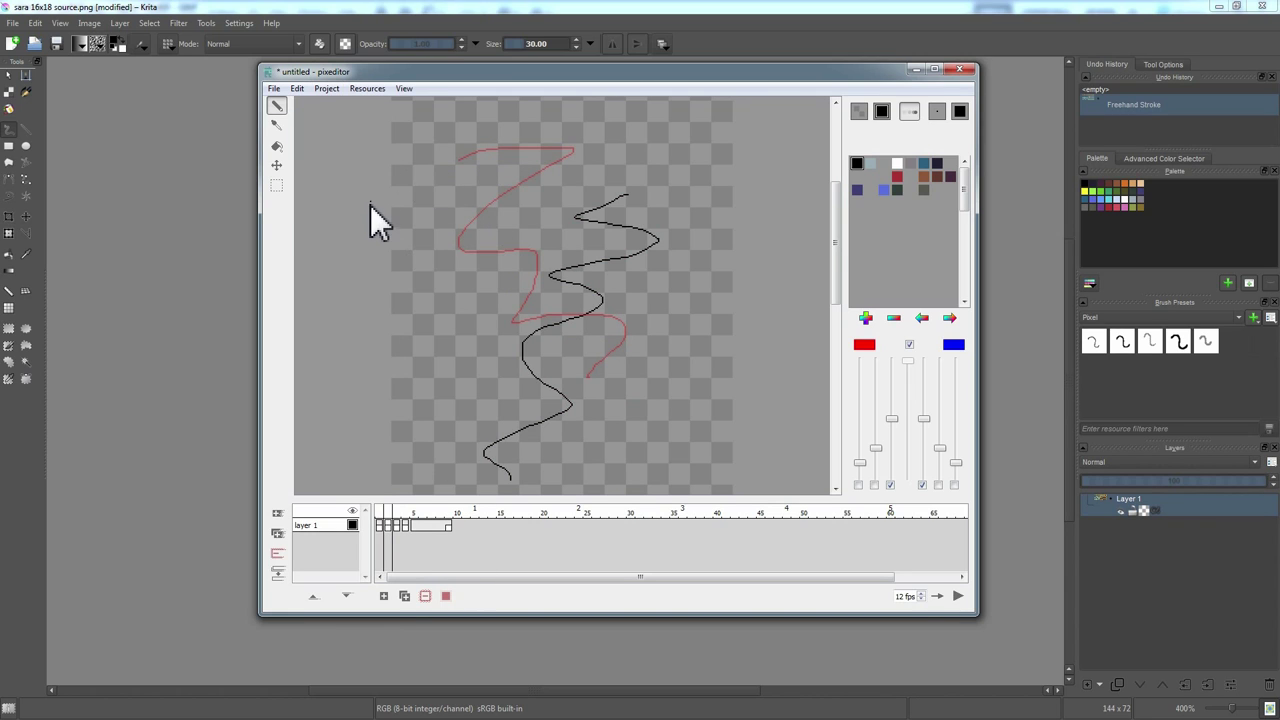
scroll(369, 208, "down", 1)
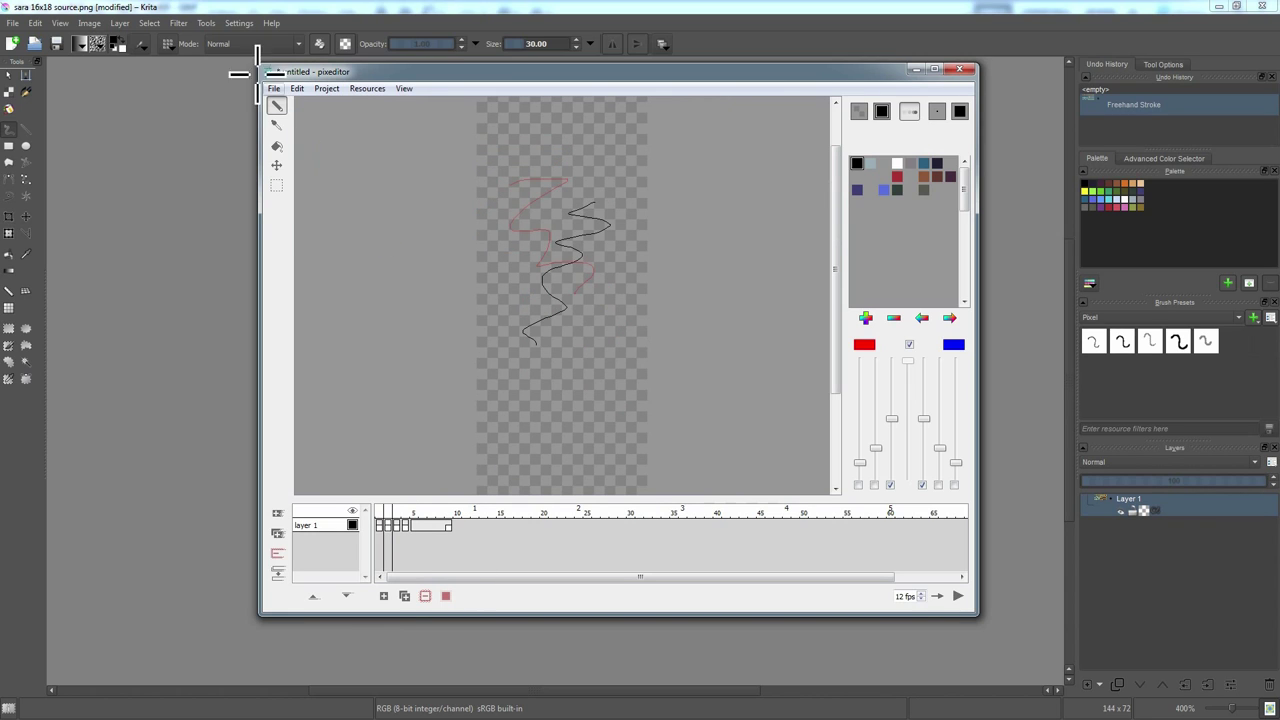
Step: Select the whole canvas with the rectangular selection set to cut, and delete the black squiggle on the current frame
left_click(300, 90)
mouse_move(291, 92)
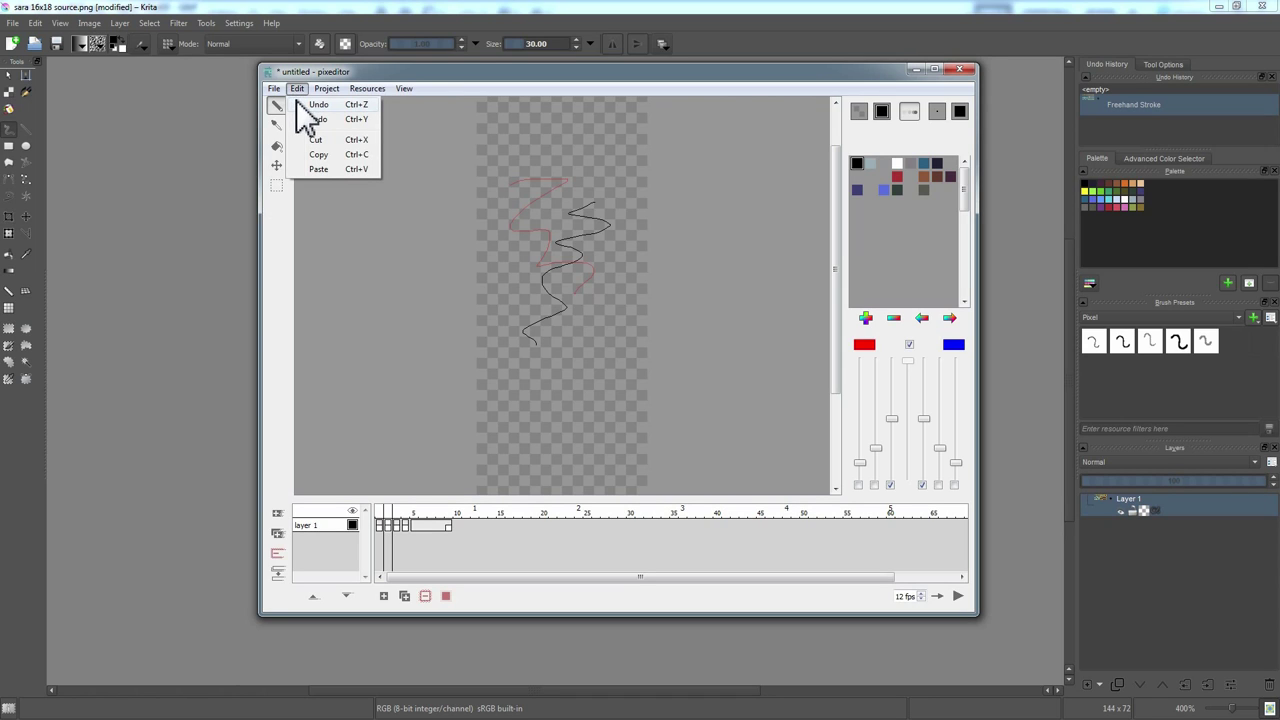
left_click(277, 186)
left_click(277, 186)
left_click_drag(474, 97, 651, 543)
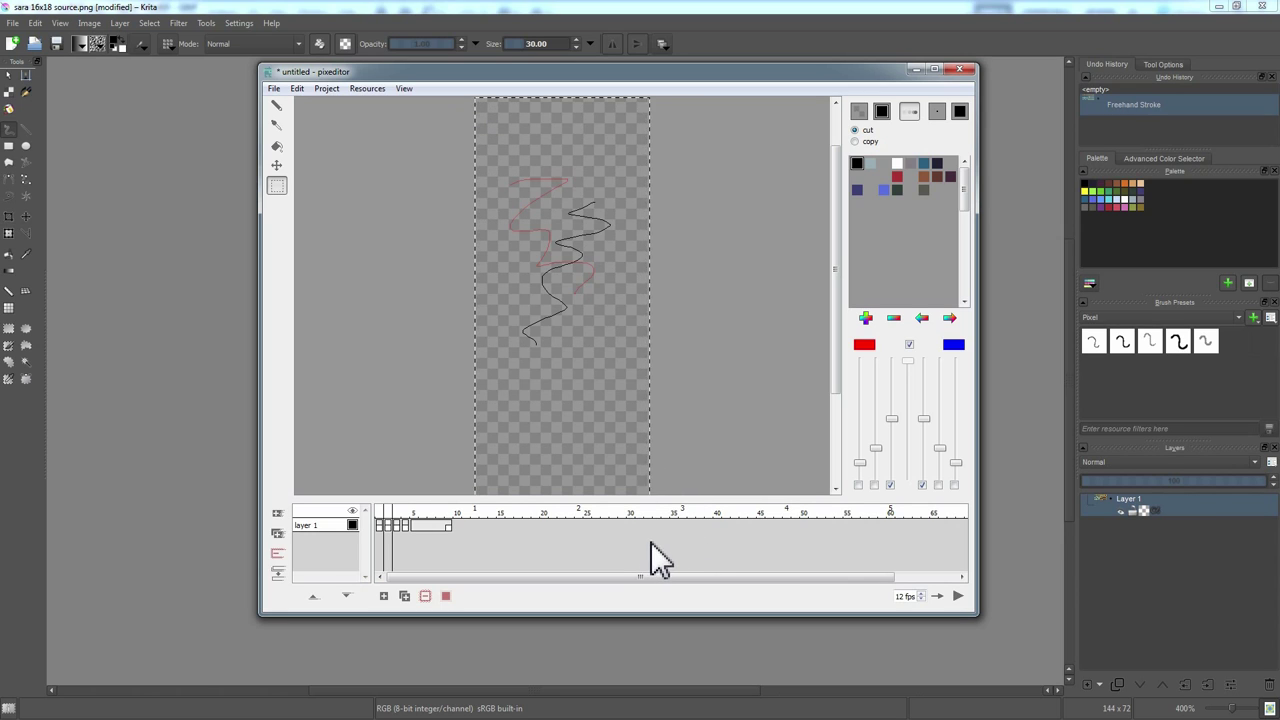
key("Delete")
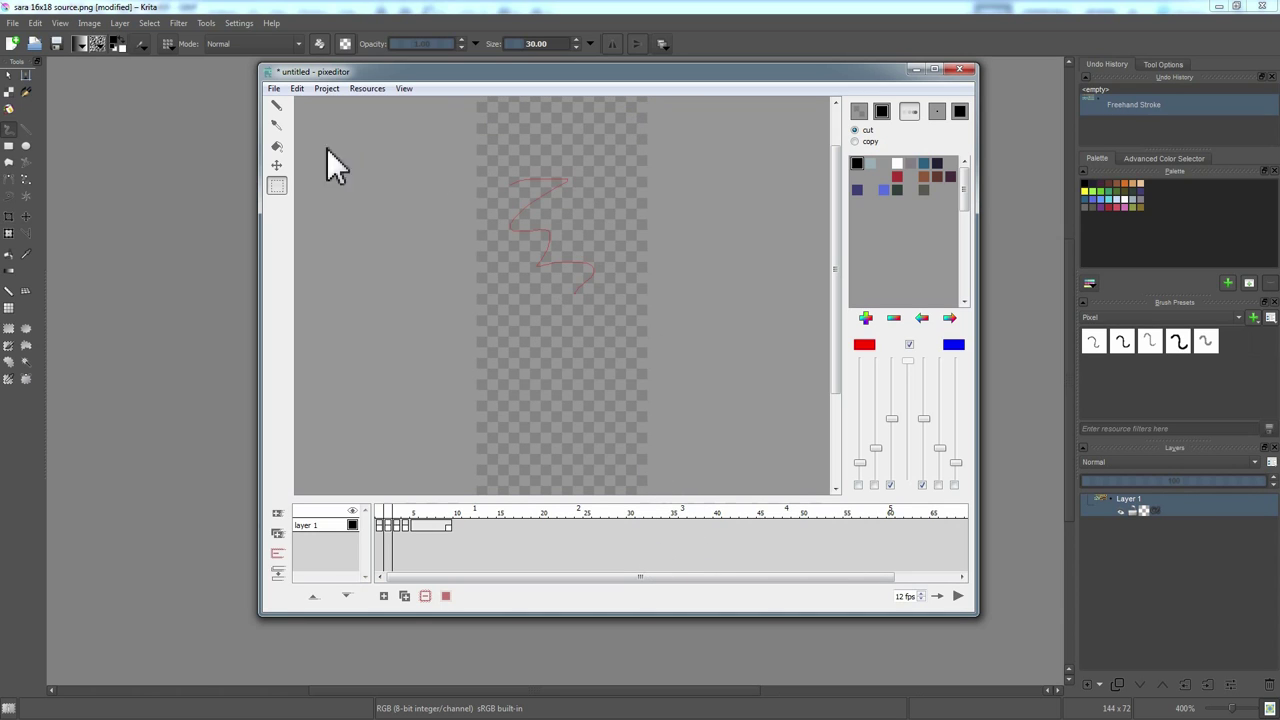
mouse_move(472, 110)
left_mouse_down()
mouse_move(586, 229)
mouse_move(686, 557)
left_mouse_up()
left_click(487, 128)
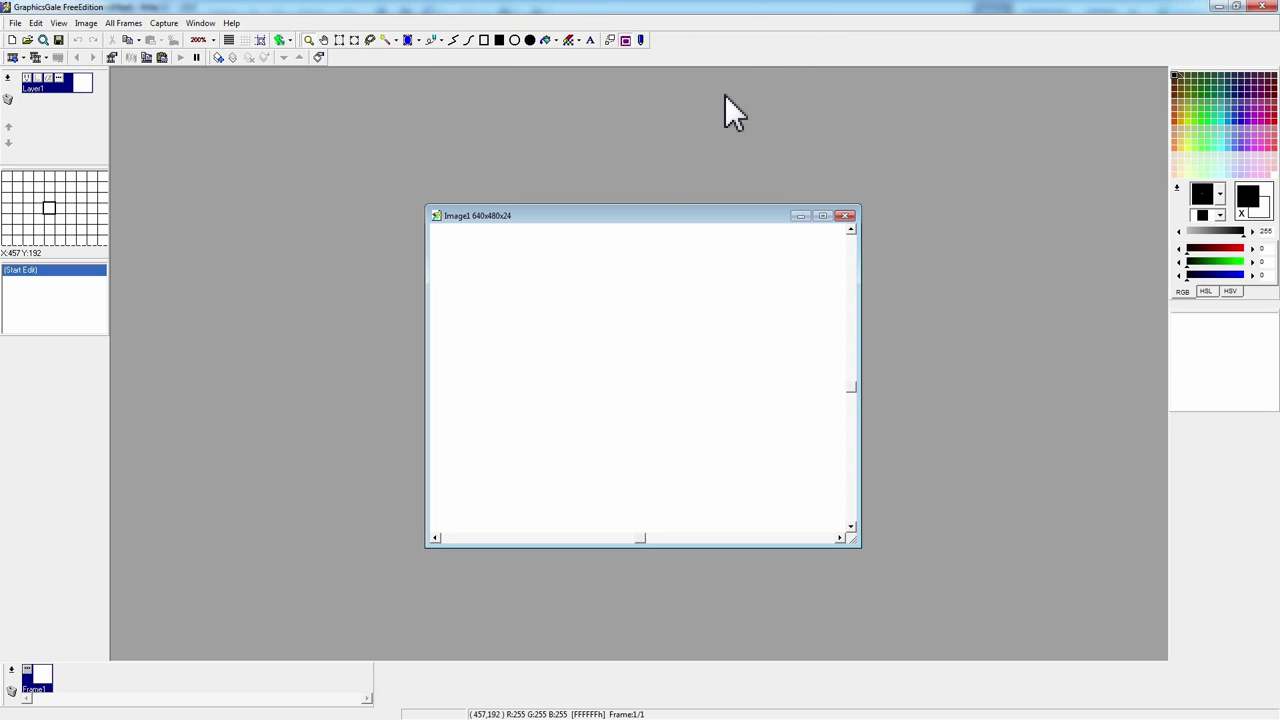
Step: Switch to GraphicsGale and compare the RGB and HSL colour sliders, leaving the colour controls set to HSL
left_click(1208, 293)
left_click(1186, 291)
left_click(1207, 292)
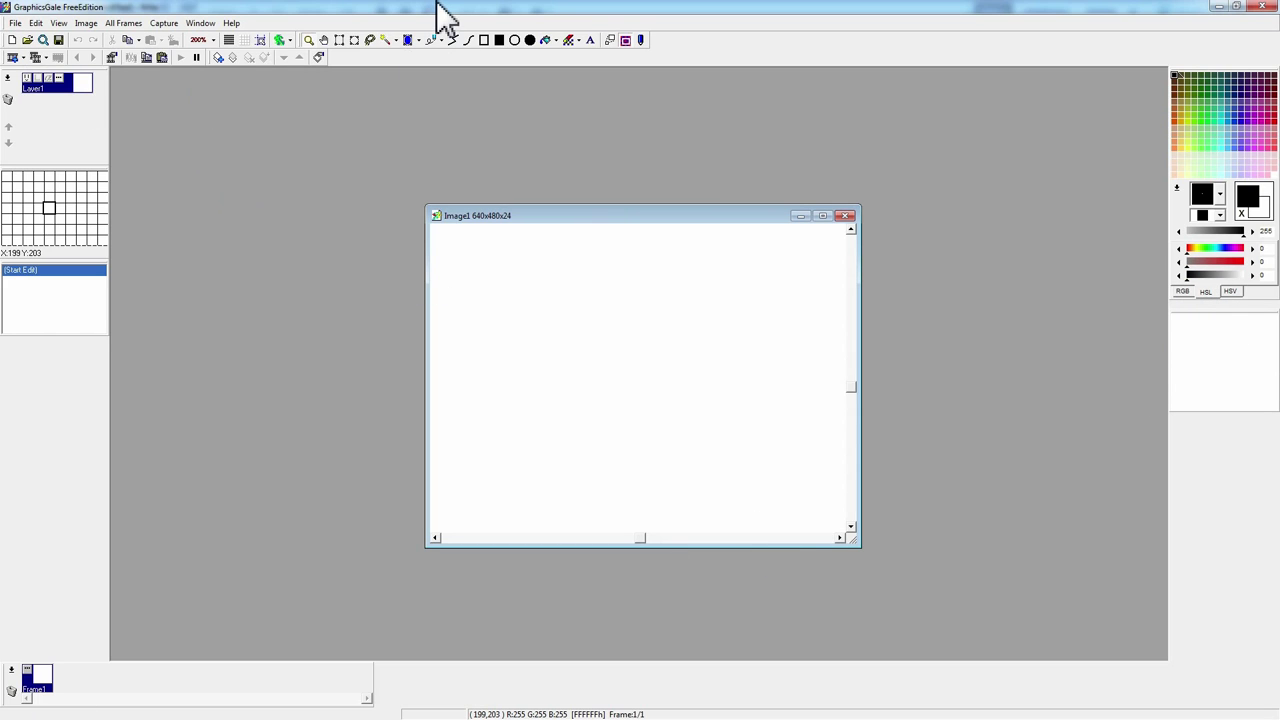
Step: Insert a new frame before Frame1 with the default frame properties and make it the current frame
right_click(27, 694)
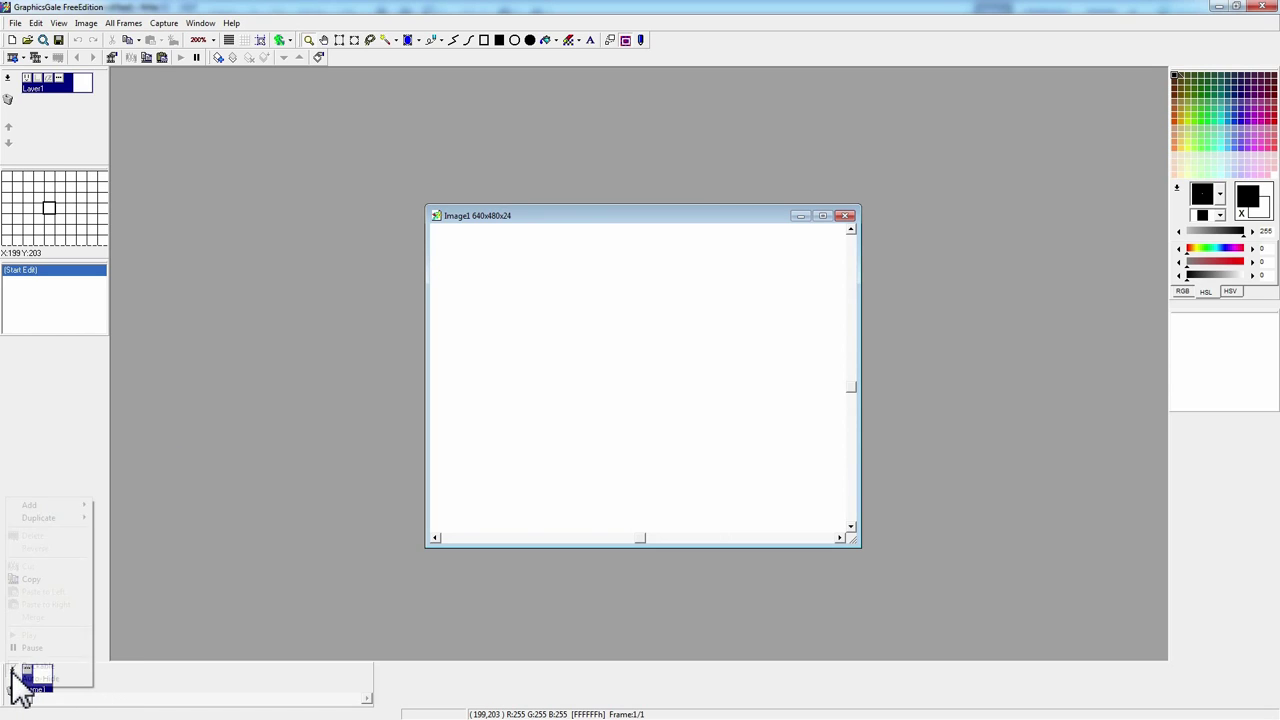
left_click(218, 706)
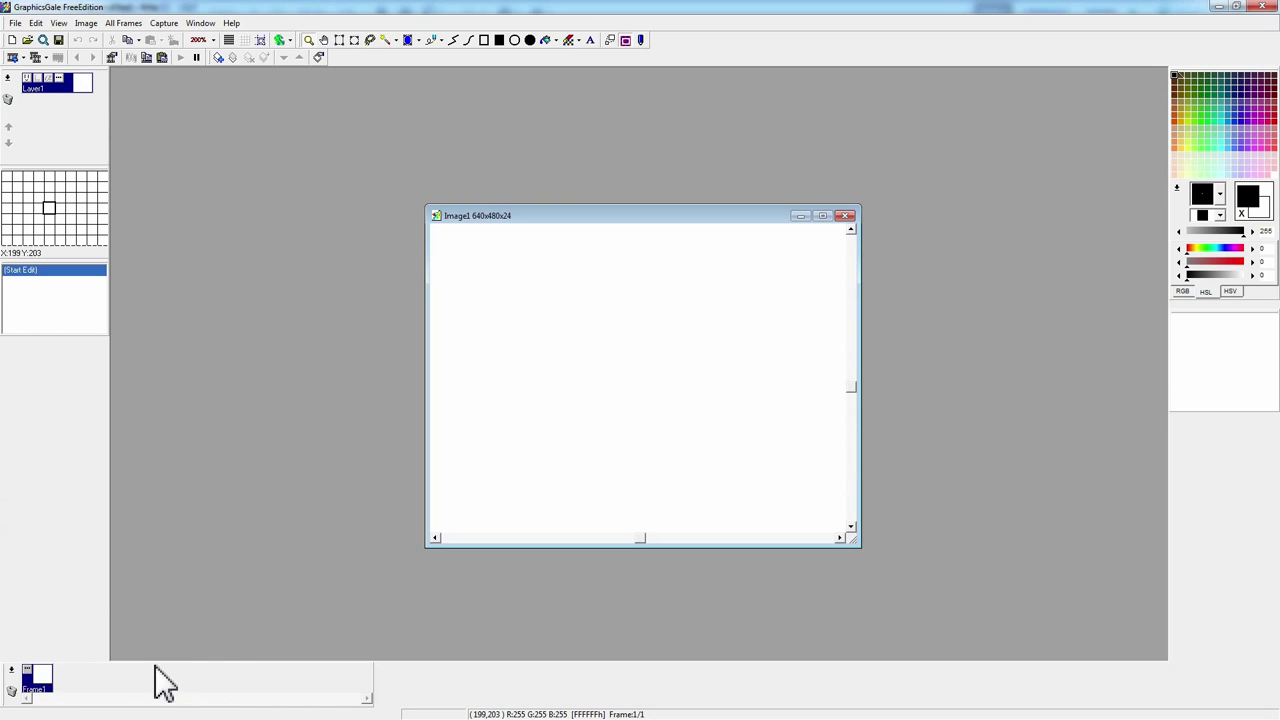
right_click(14, 684)
mouse_move(38, 507)
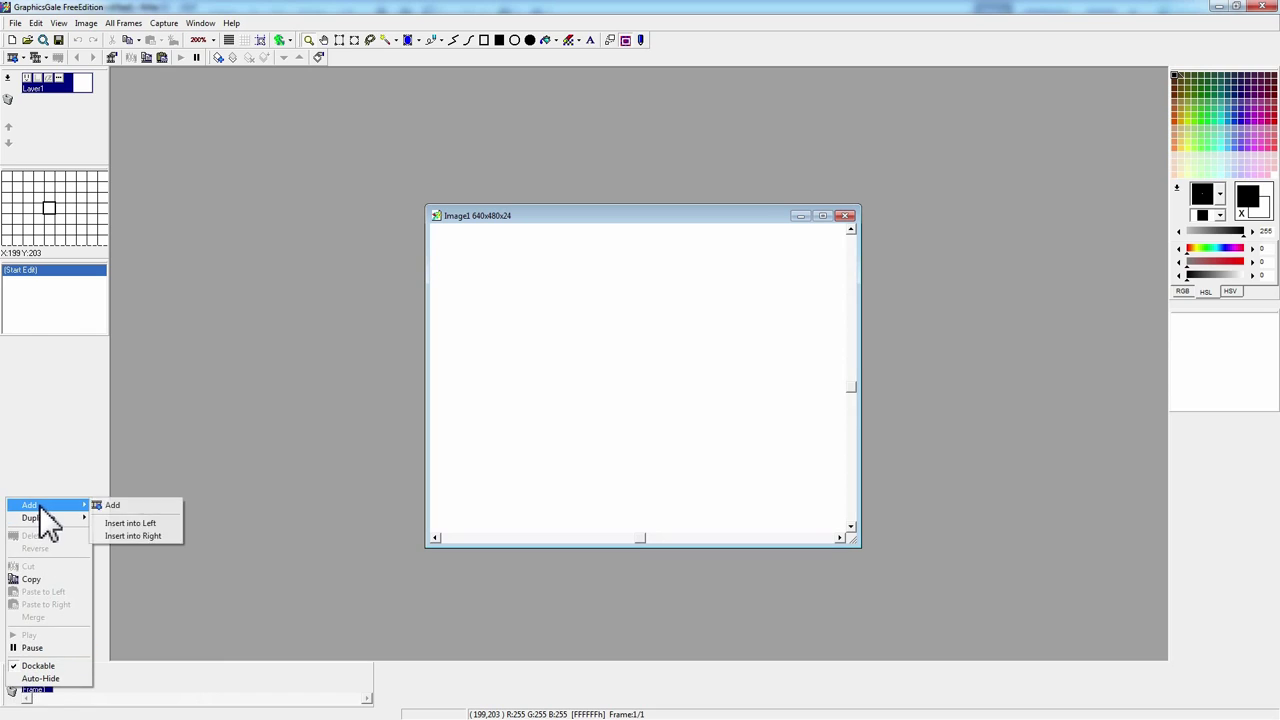
left_click(150, 524)
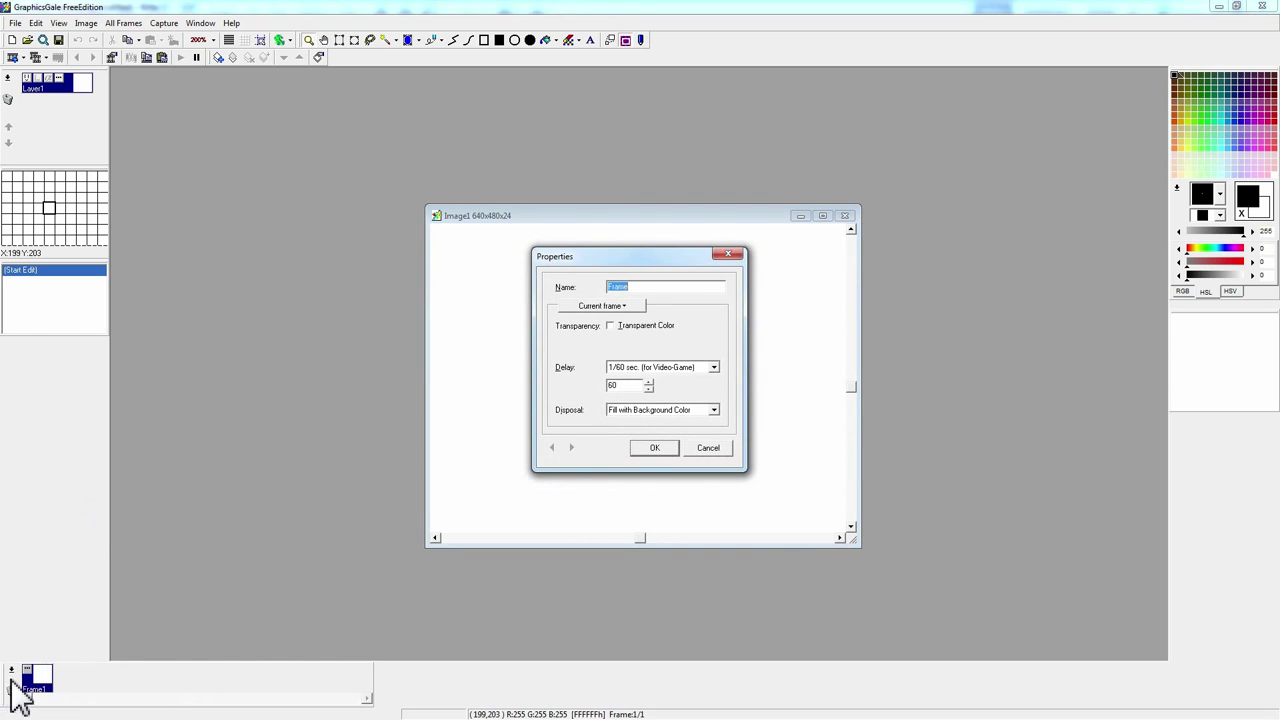
left_click(654, 448)
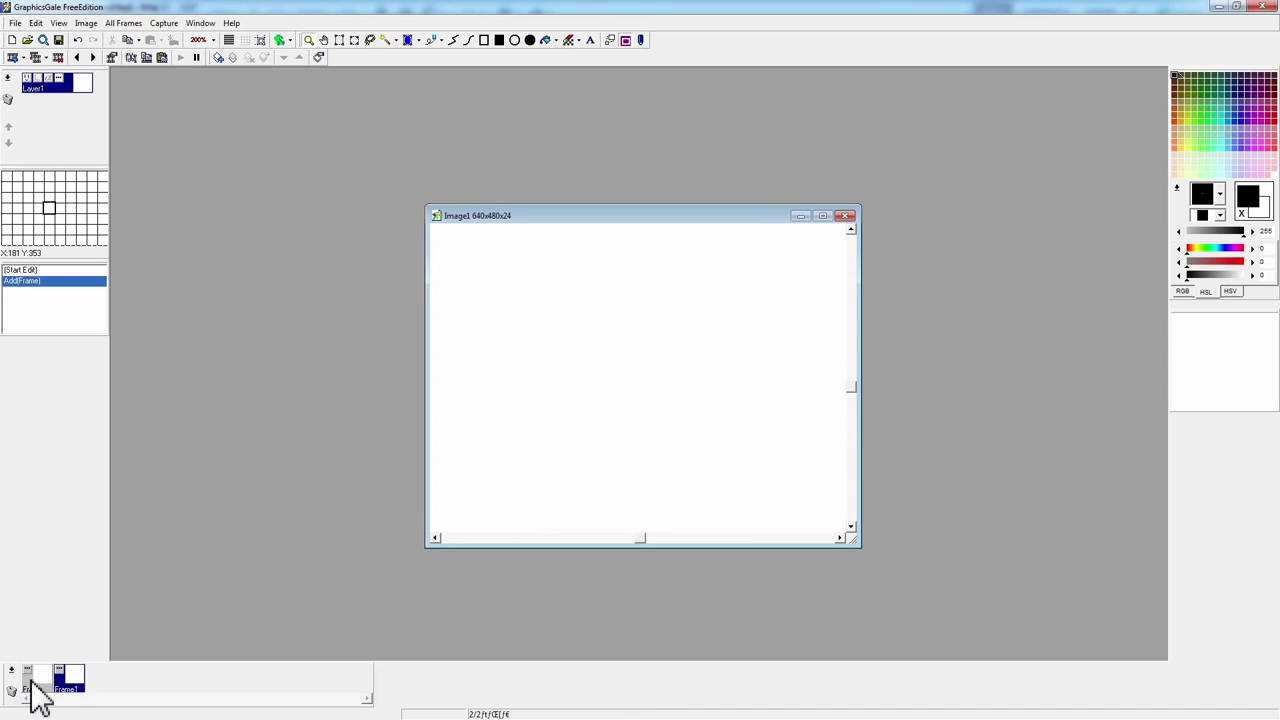
left_click(45, 681)
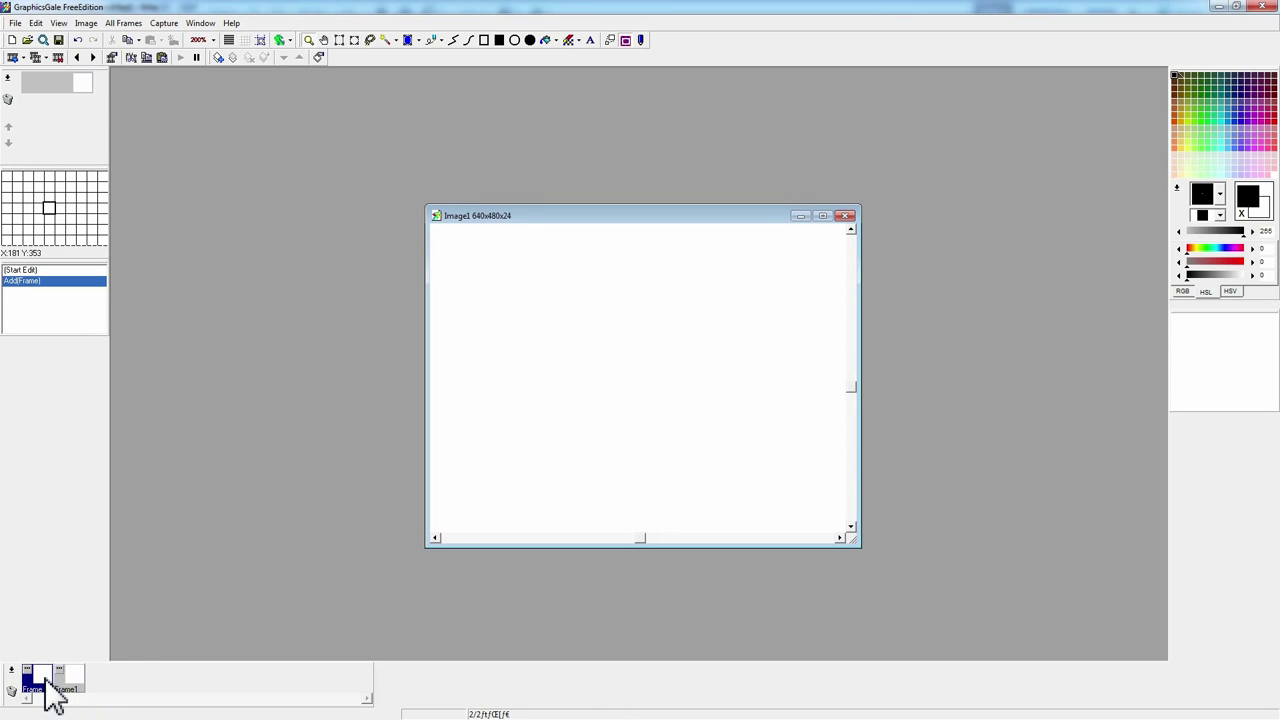
Step: Look over the save commands and the available paint modes, keeping the paint mode at Normal
left_click(15, 22)
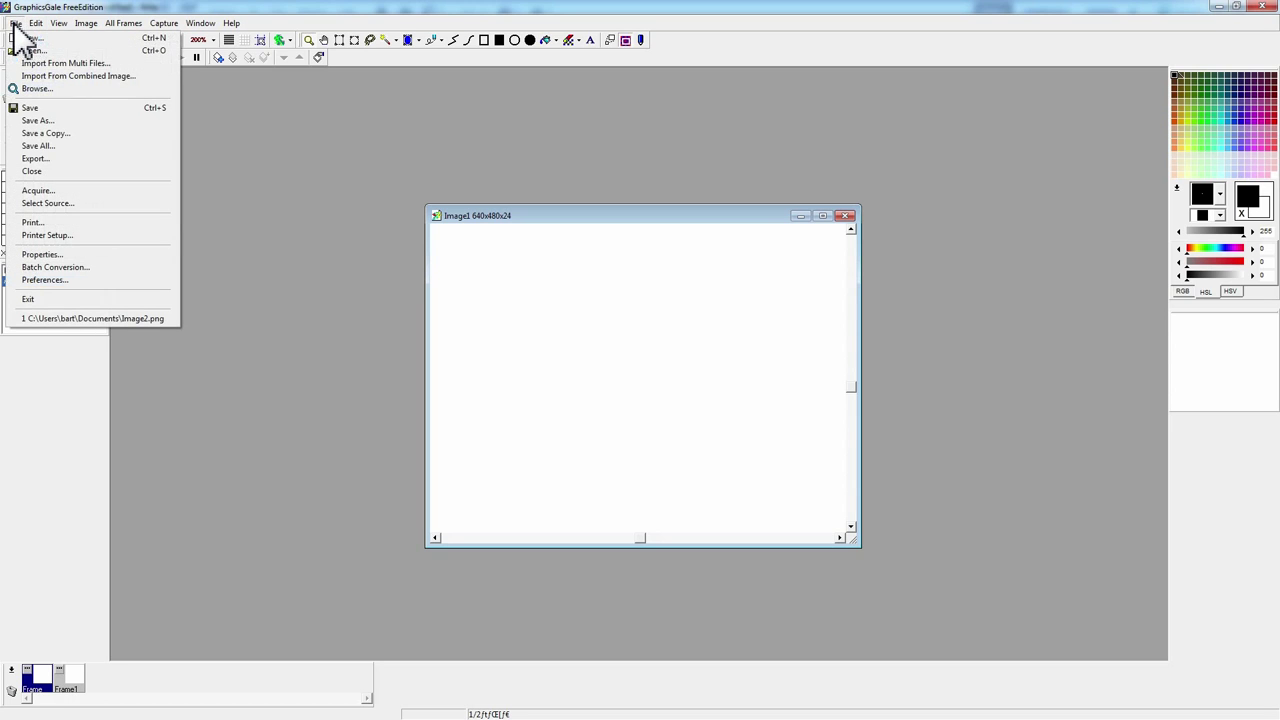
left_click(90, 117)
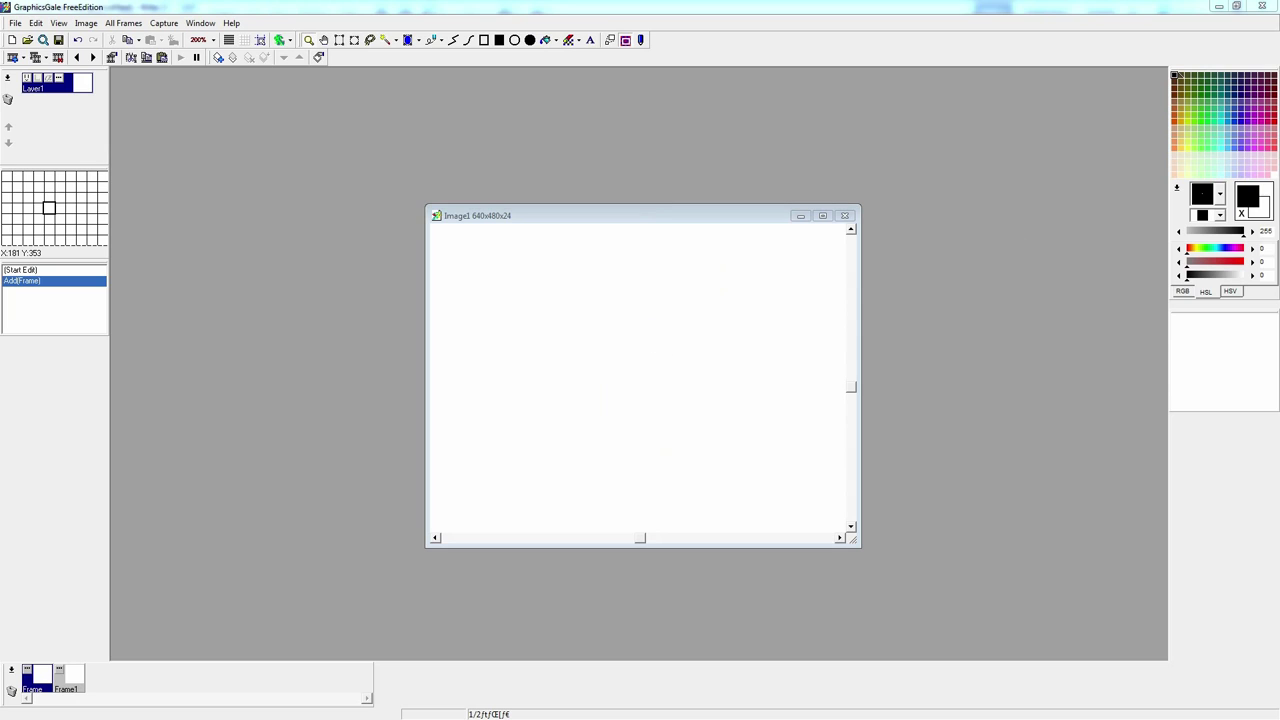
left_click(641, 40)
left_click(645, 370)
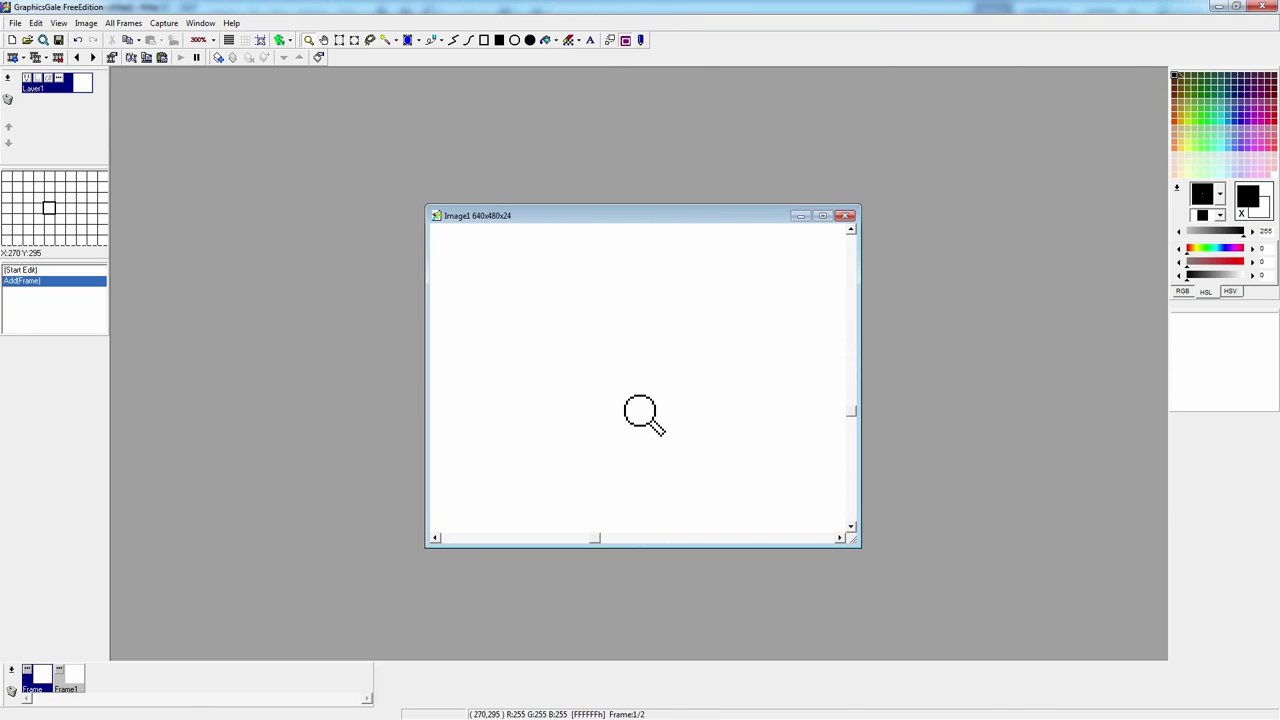
left_click(642, 40)
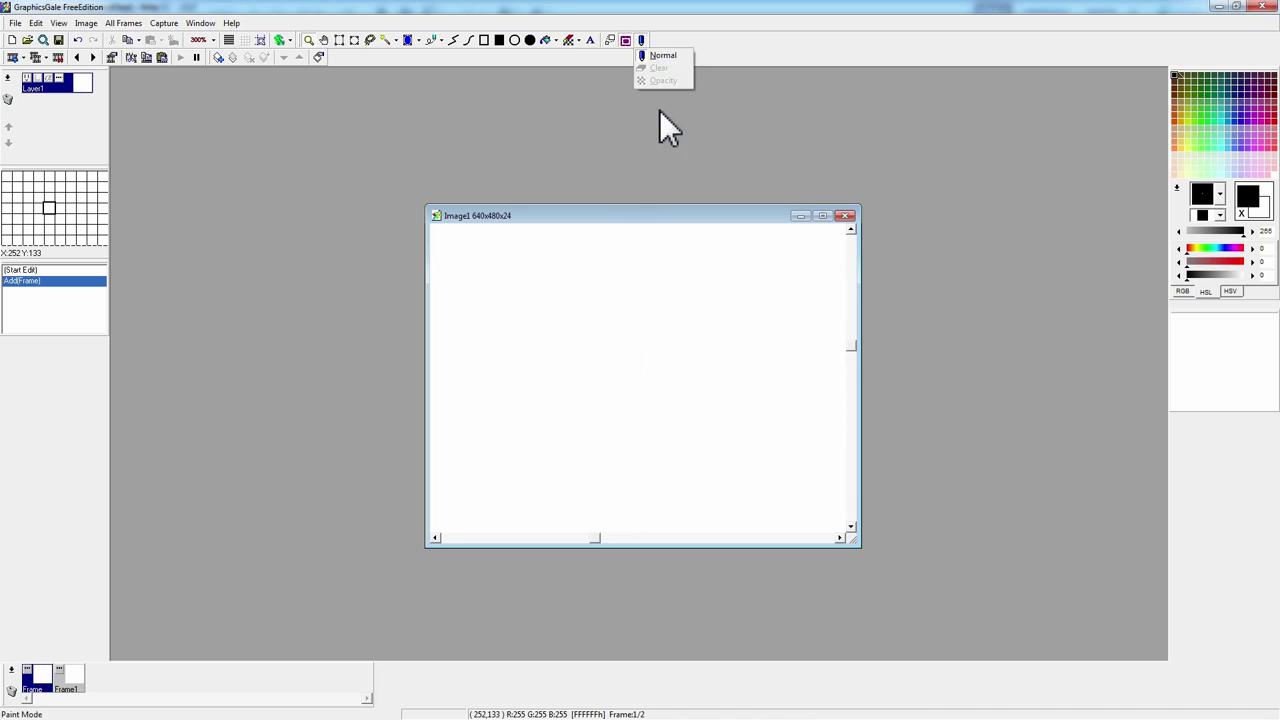
left_click(663, 56)
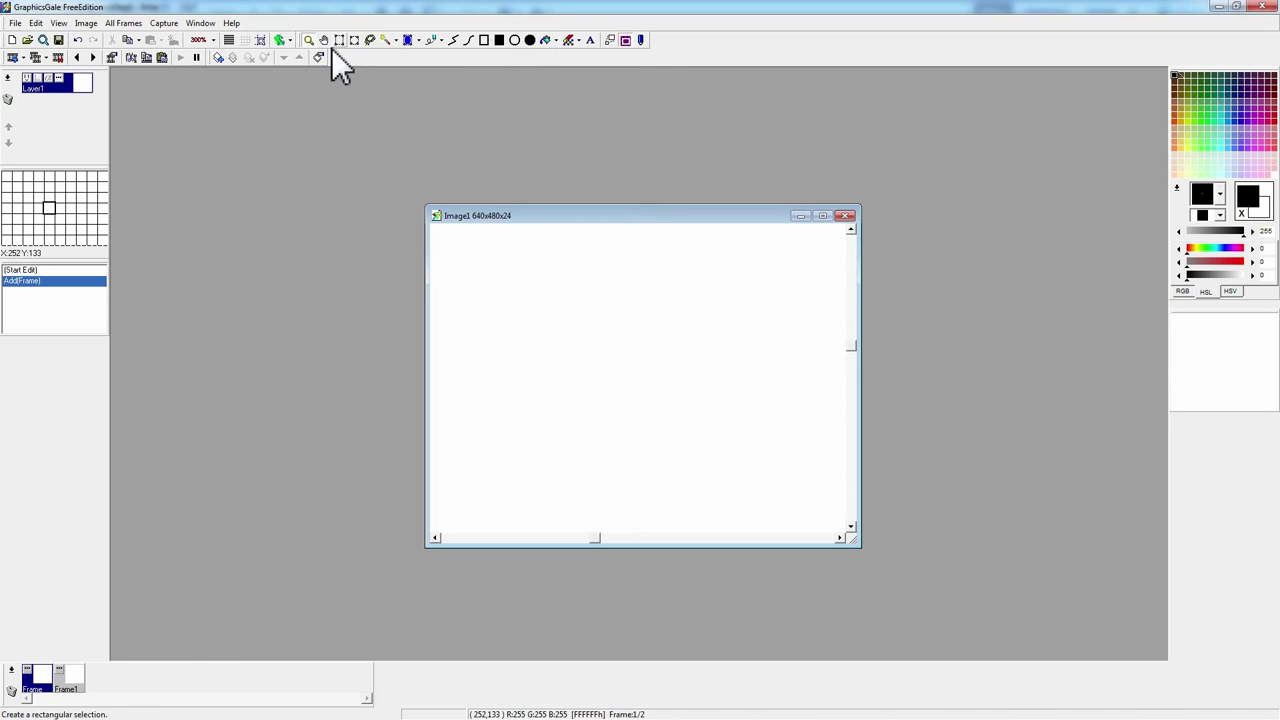
left_click(640, 40)
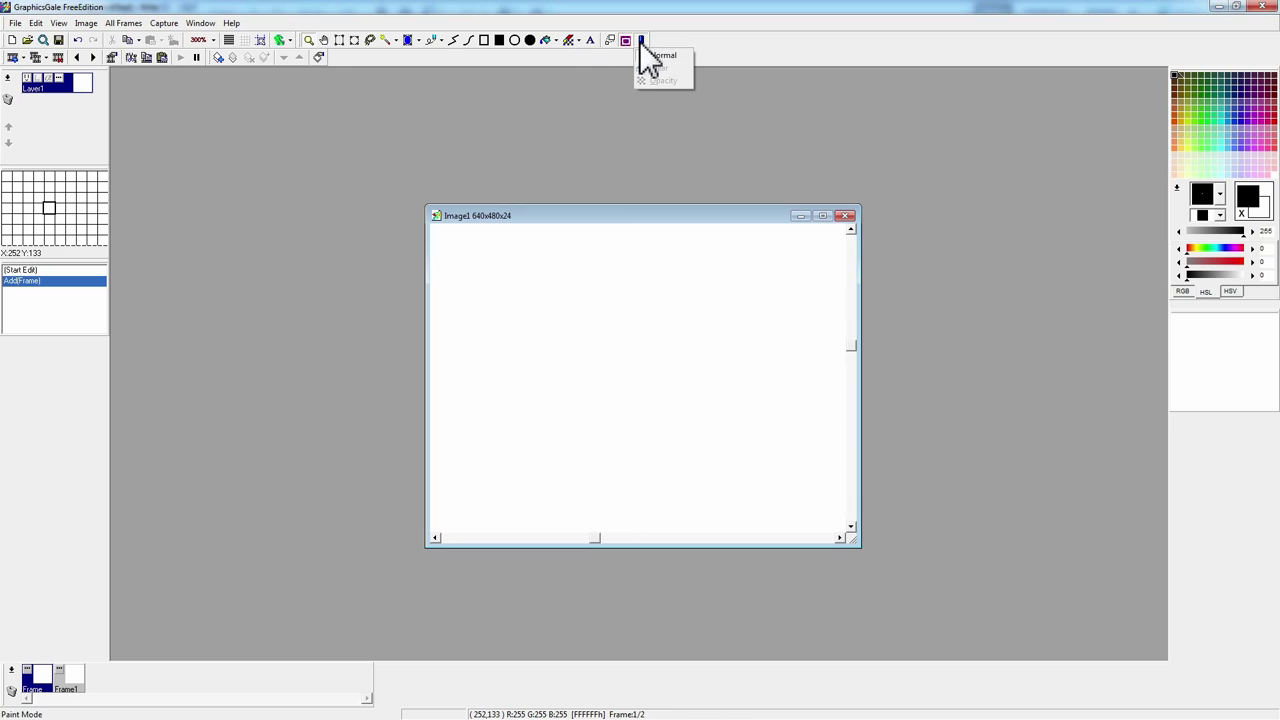
left_click(652, 54)
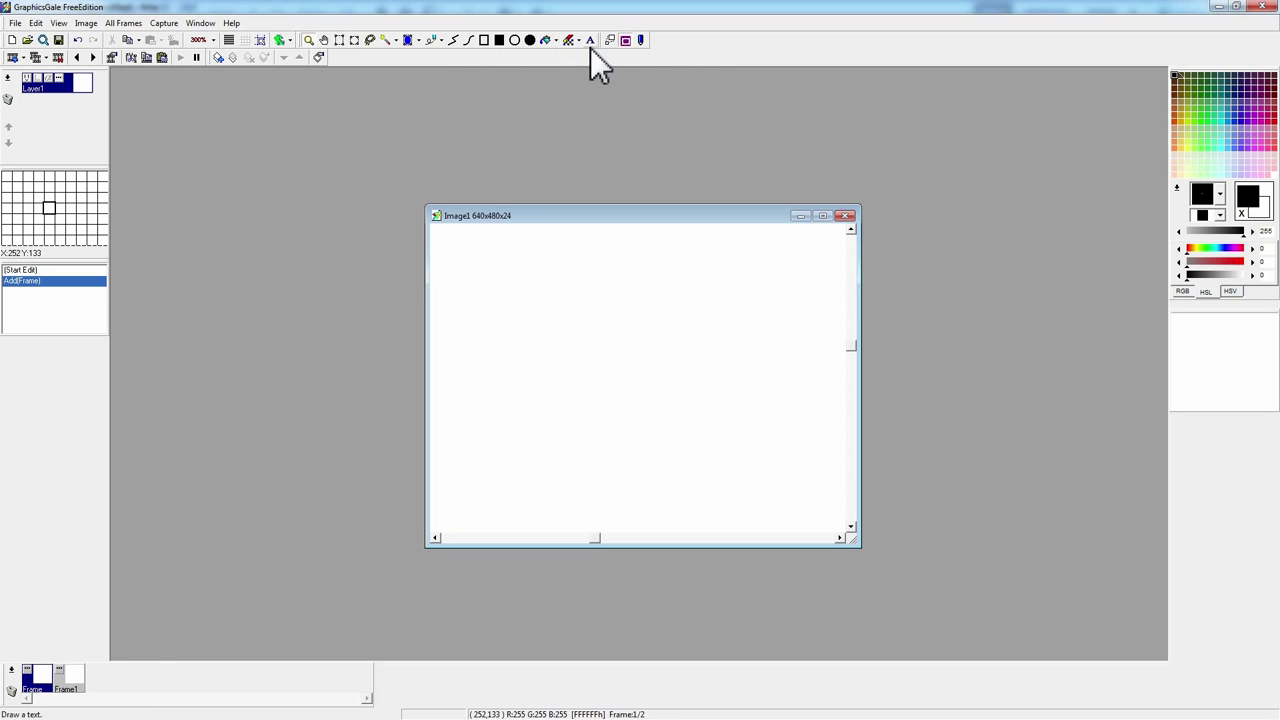
left_click(643, 40)
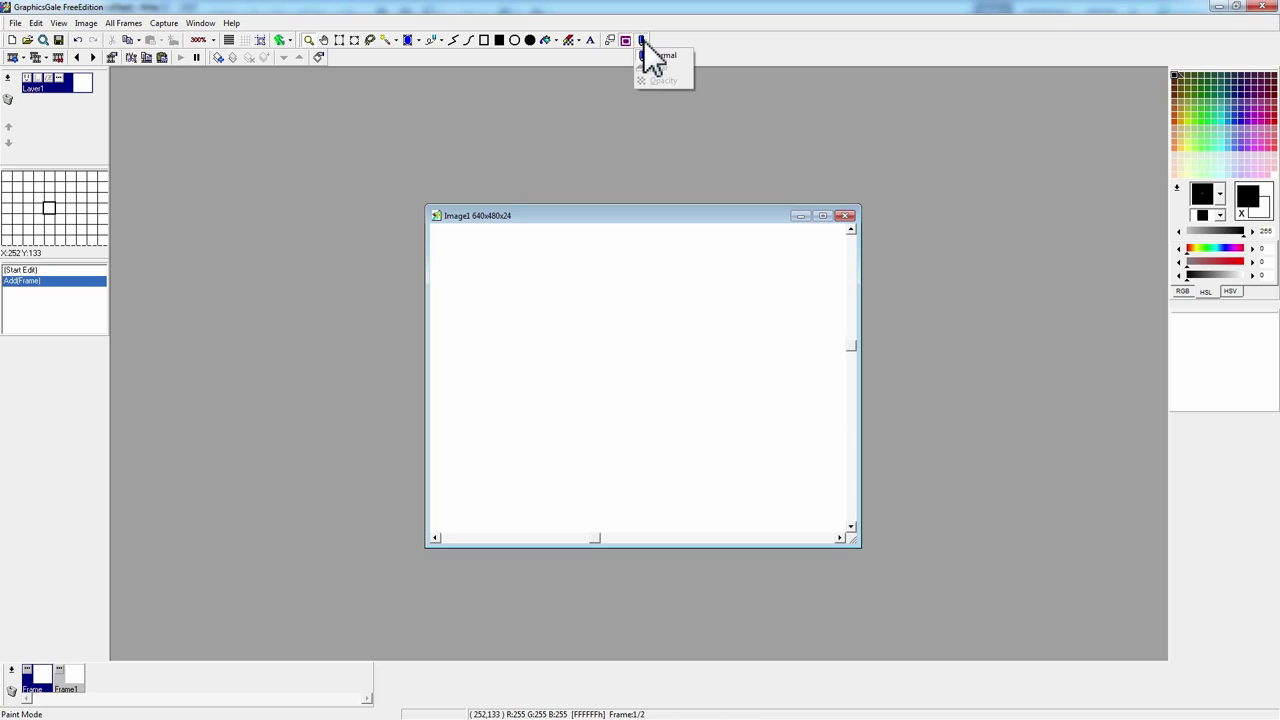
left_click(643, 40)
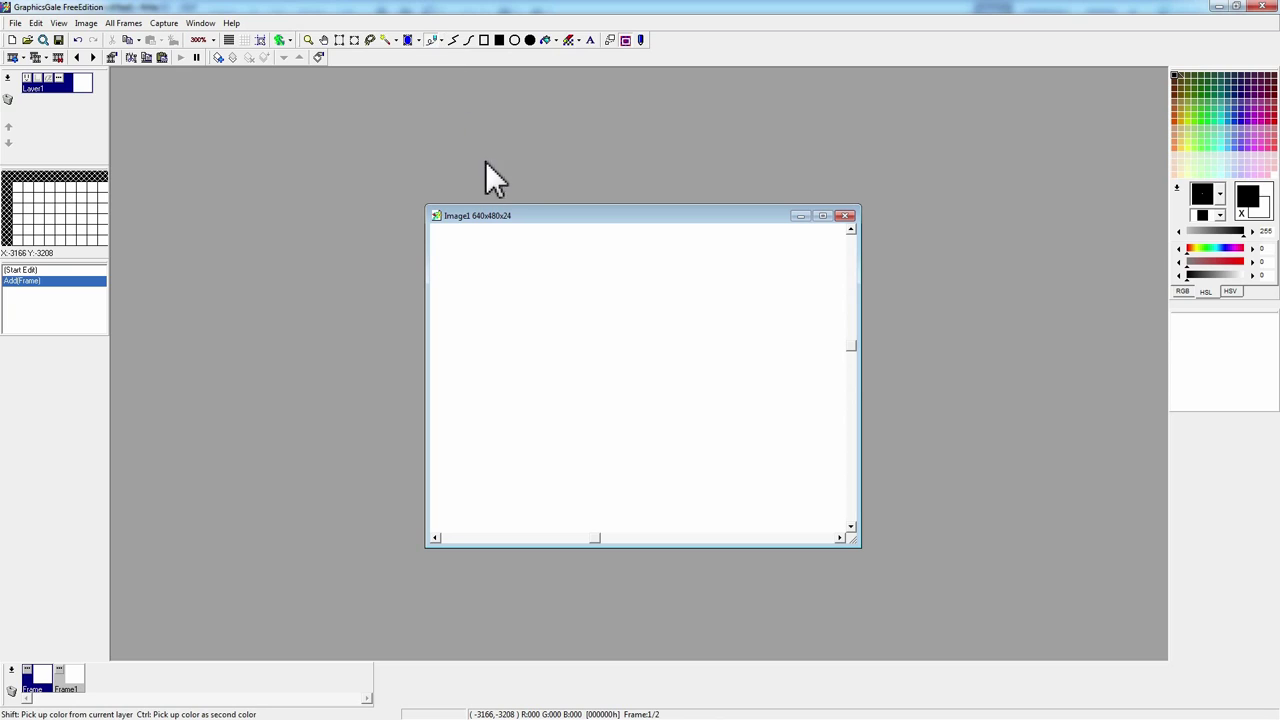
Step: Draw a black freehand squiggle on the first frame and a large zigzag line on the second with the Pen tool
mouse_move(518, 313)
left_mouse_down()
mouse_move(531, 300)
mouse_move(547, 372)
mouse_move(655, 432)
left_mouse_up()
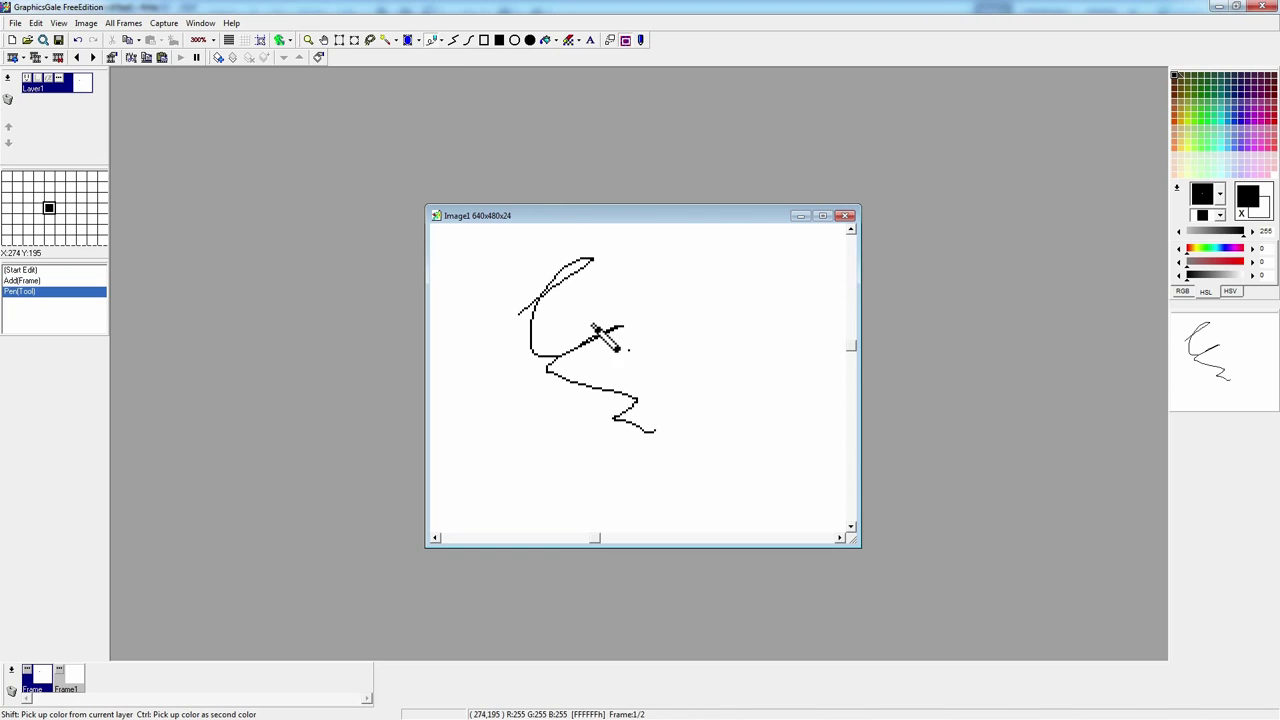
left_click(75, 682)
mouse_move(564, 288)
left_mouse_down()
mouse_move(541, 373)
mouse_move(656, 501)
left_mouse_up()
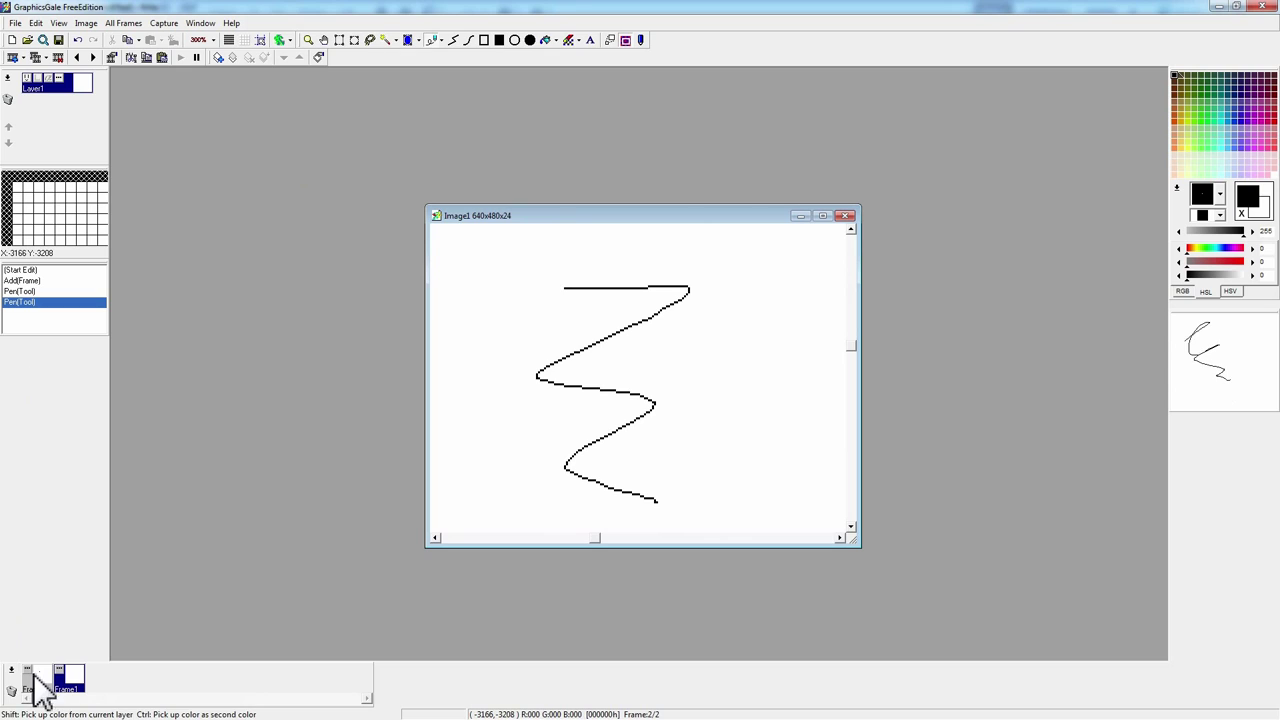
Step: Save the image in the Documents folder as Image1.png in PNG format without an alpha channel
left_click(15, 23)
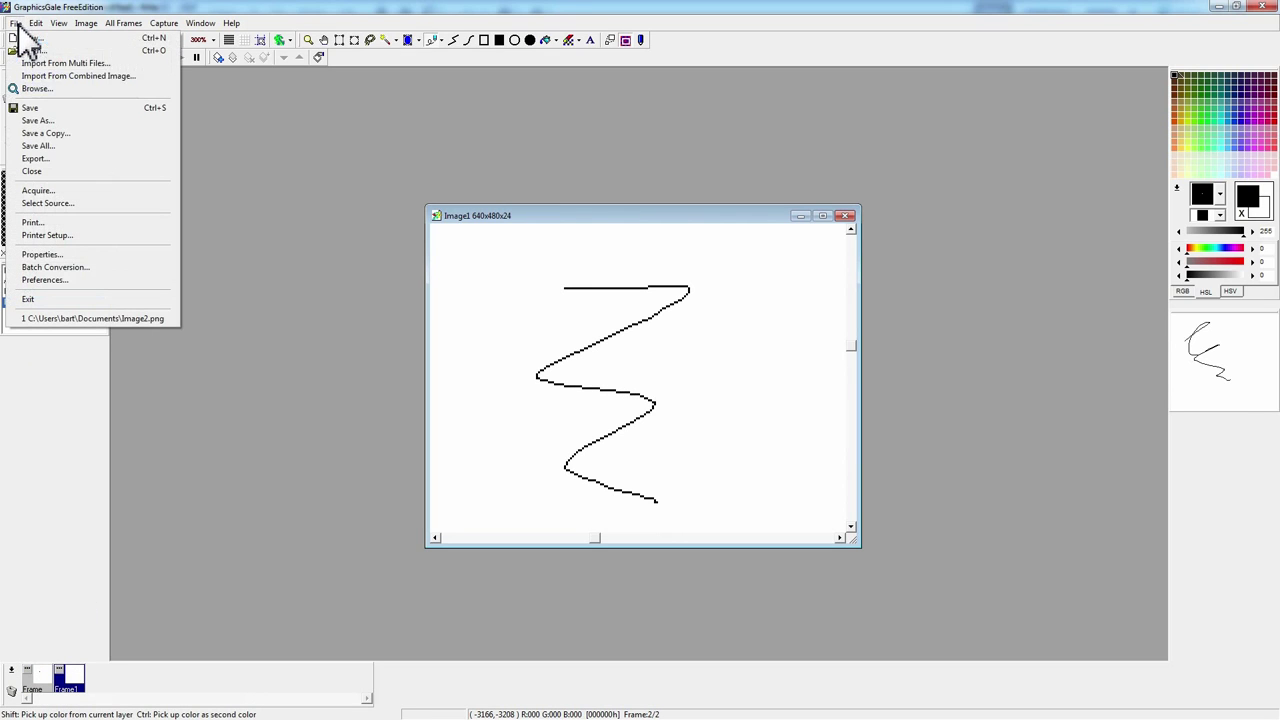
left_click(67, 122)
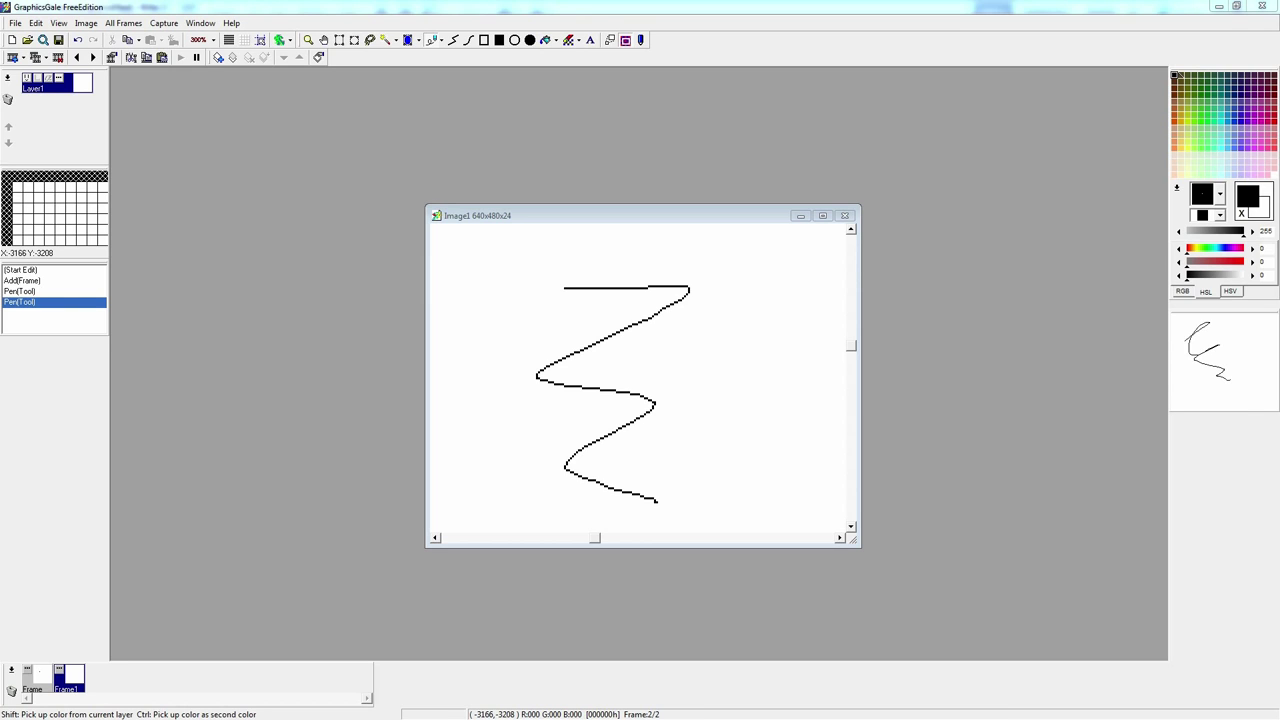
key("ctrl+s")
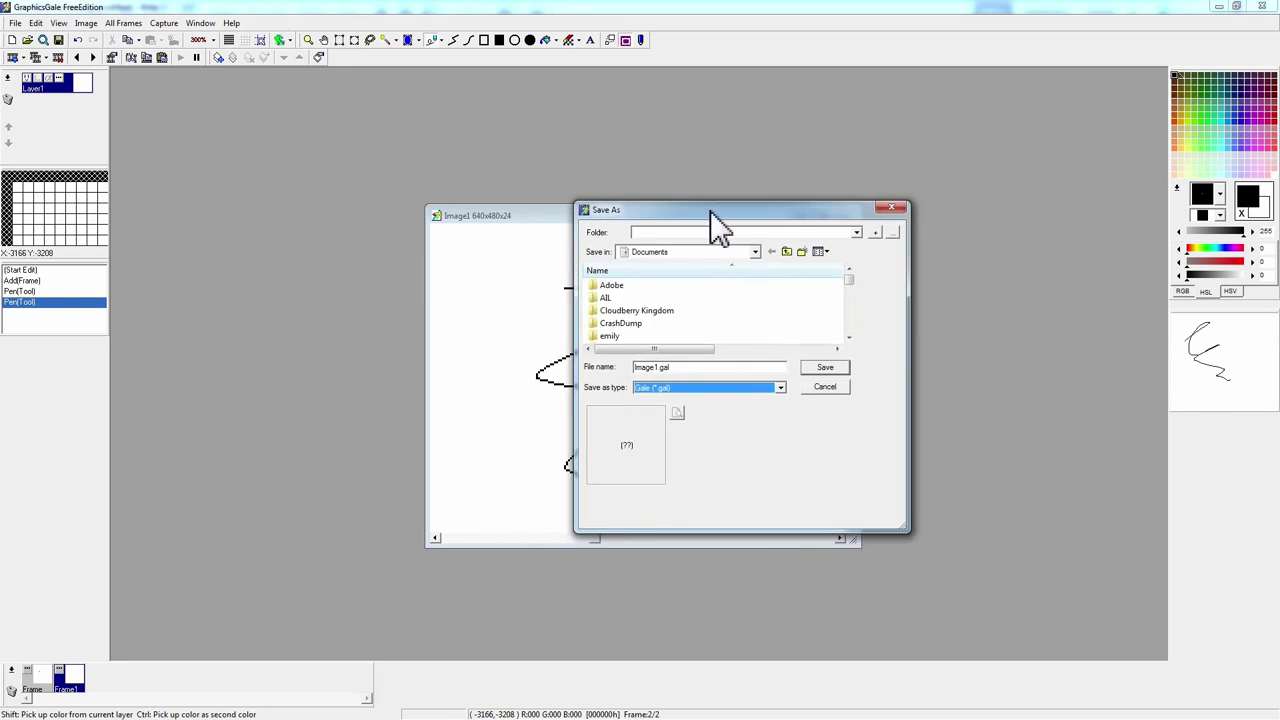
left_click_drag(710, 211, 913, 212)
left_click(913, 388)
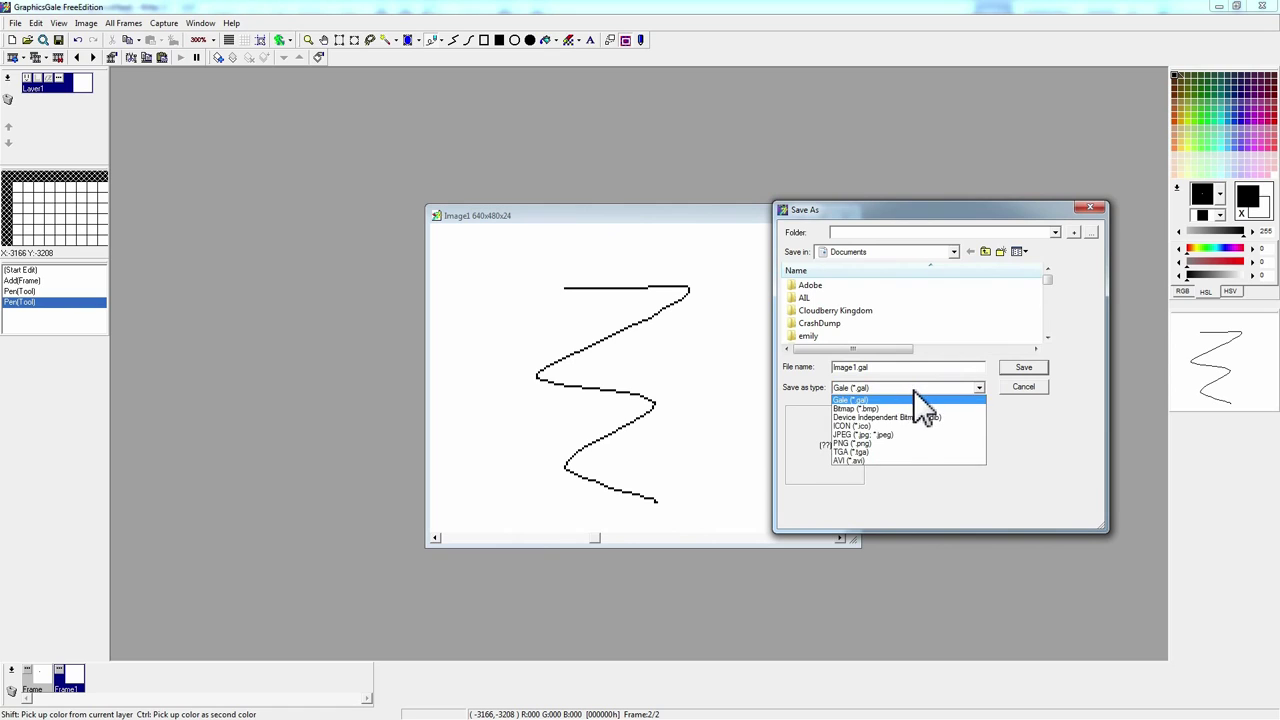
left_click(904, 446)
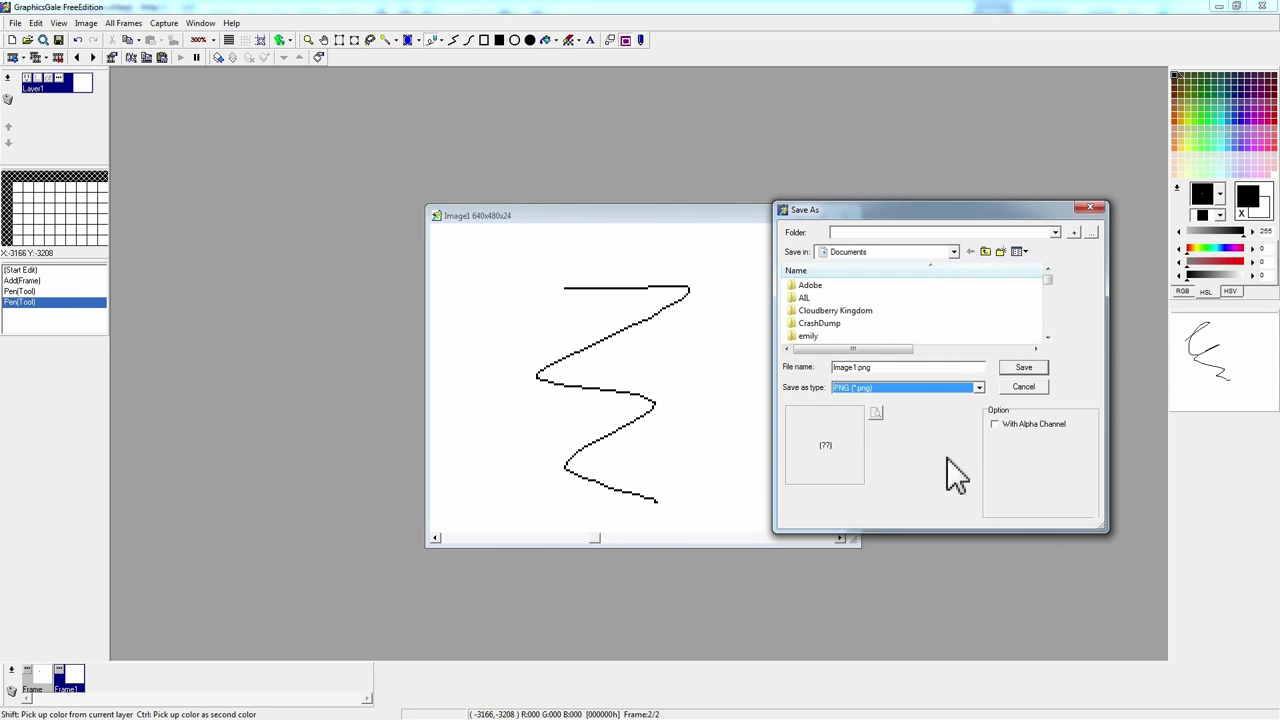
left_click(1032, 368)
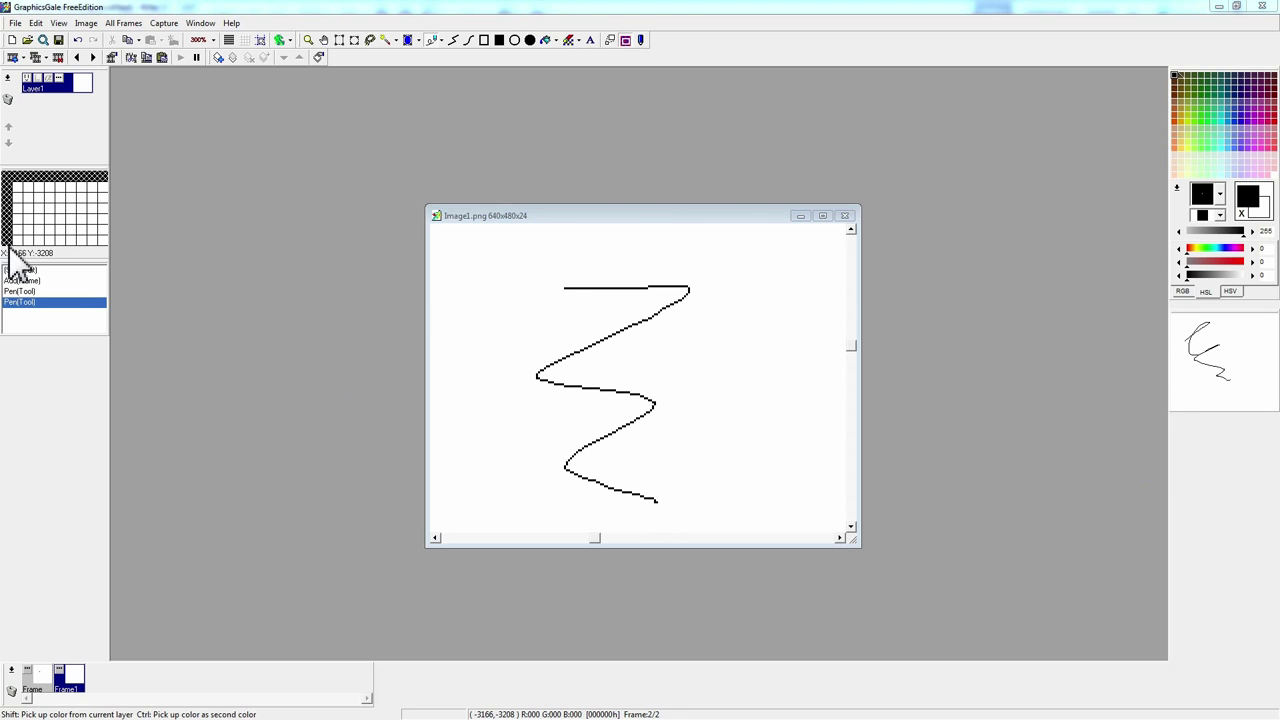
Step: View the options for importing from multiple files and the list of drawing tools, without choosing anything
left_click(15, 23)
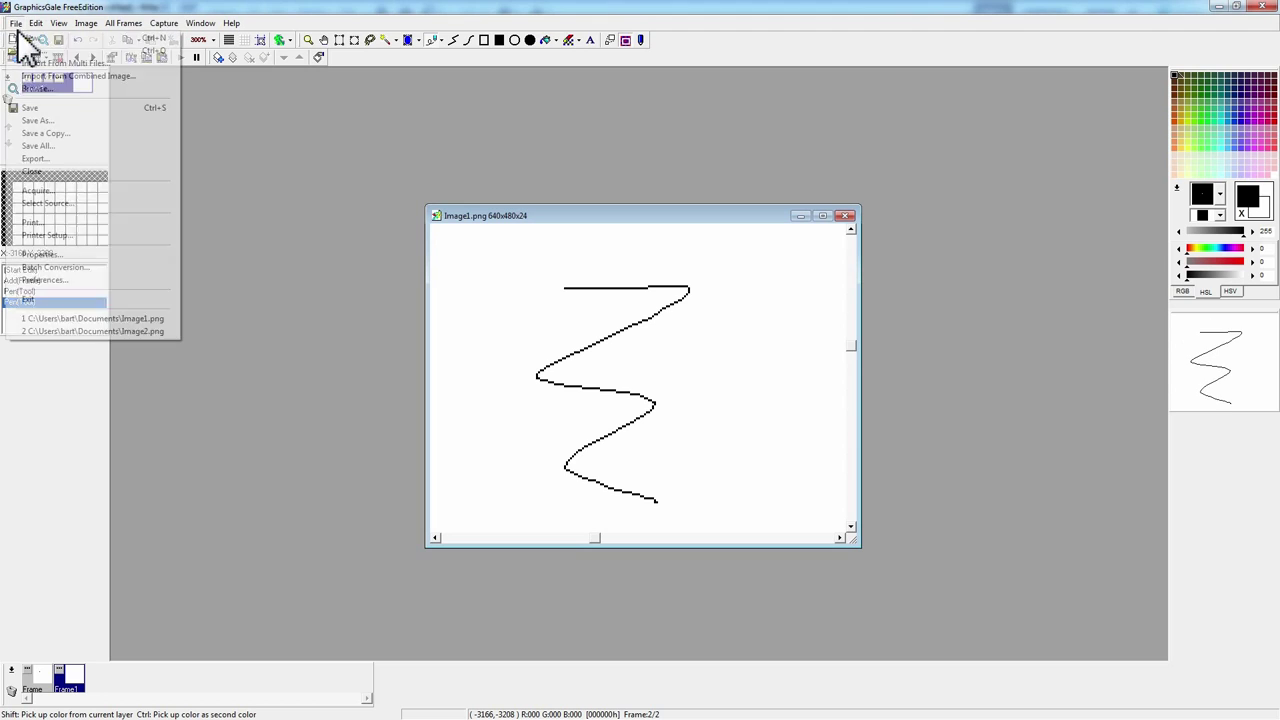
left_click(111, 65)
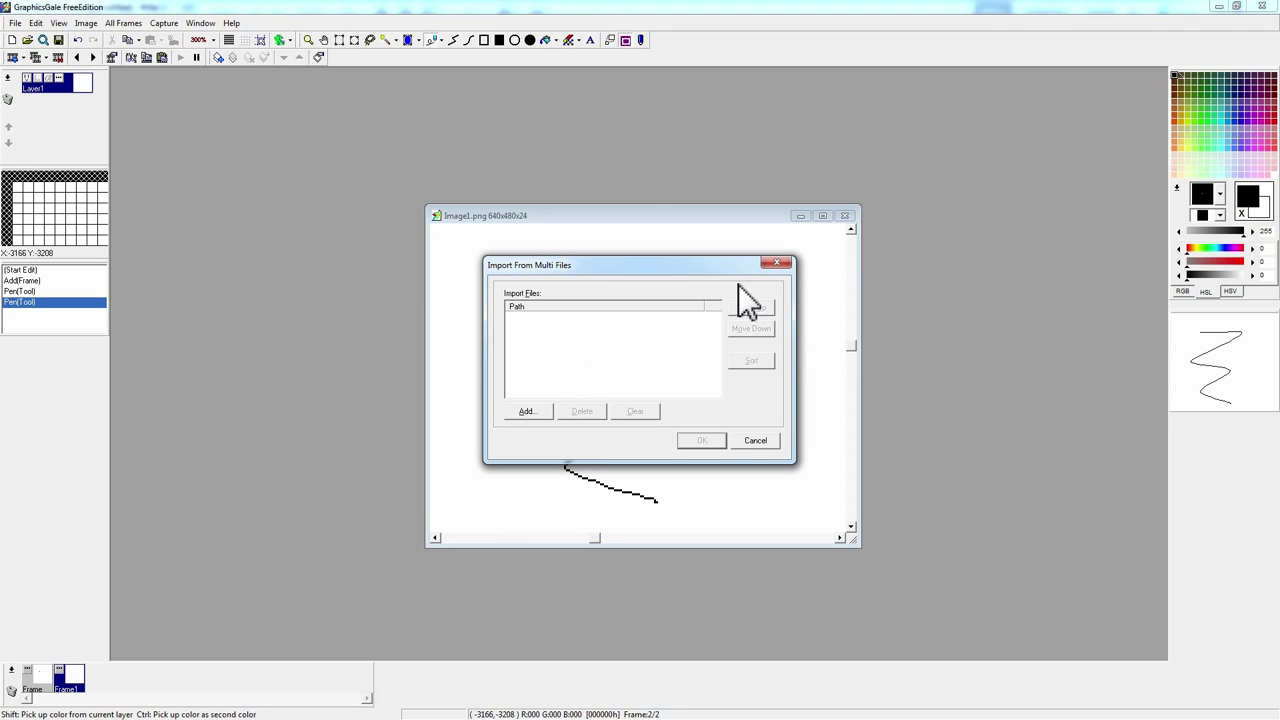
left_click(777, 262)
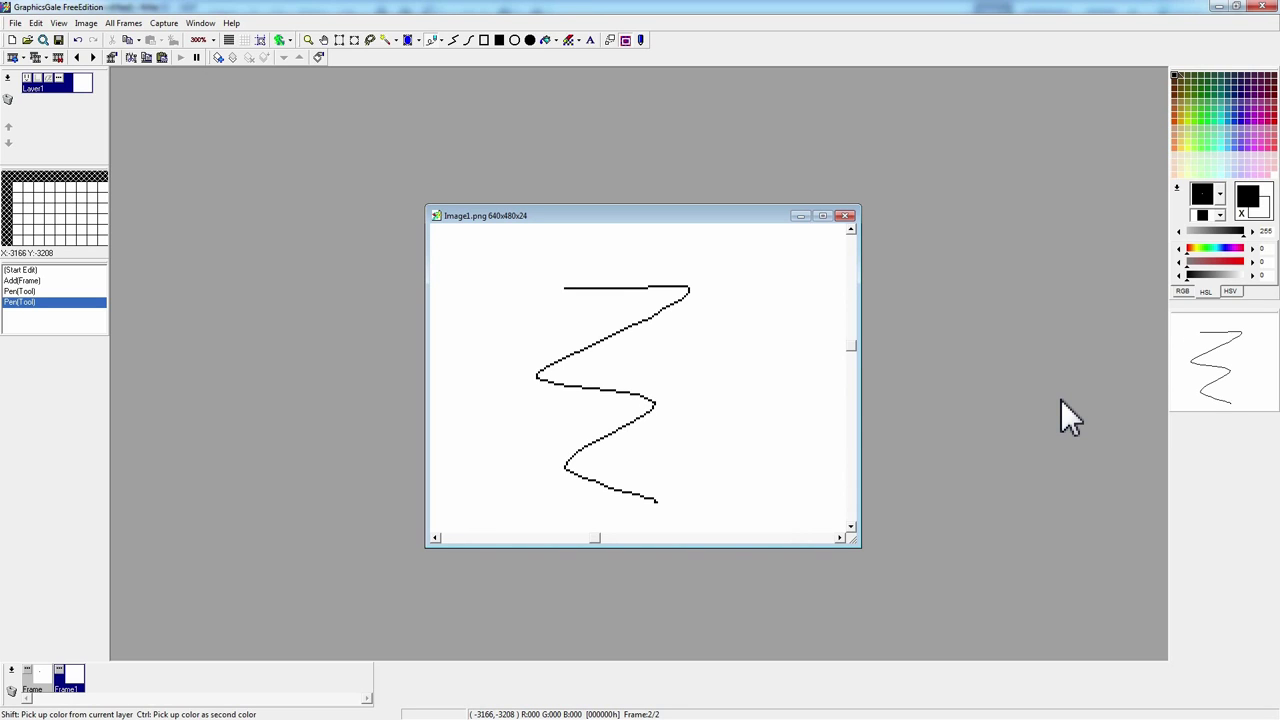
right_click(1062, 402)
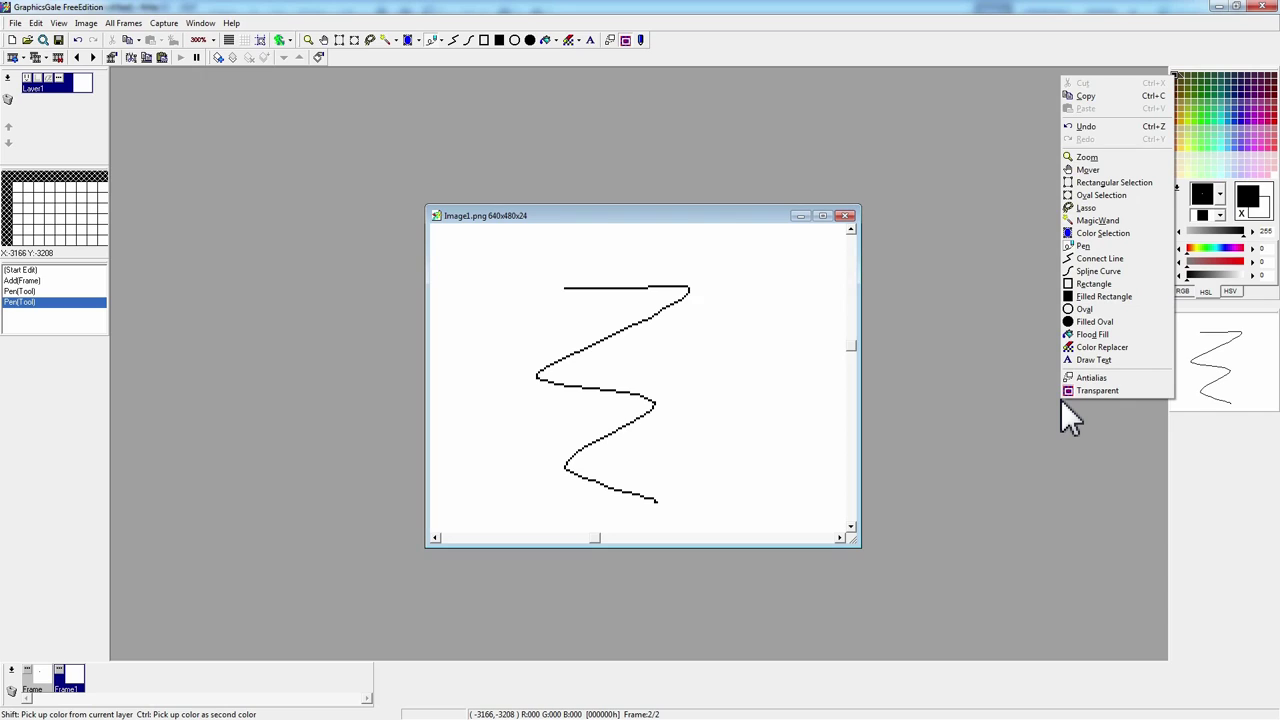
left_click(899, 293)
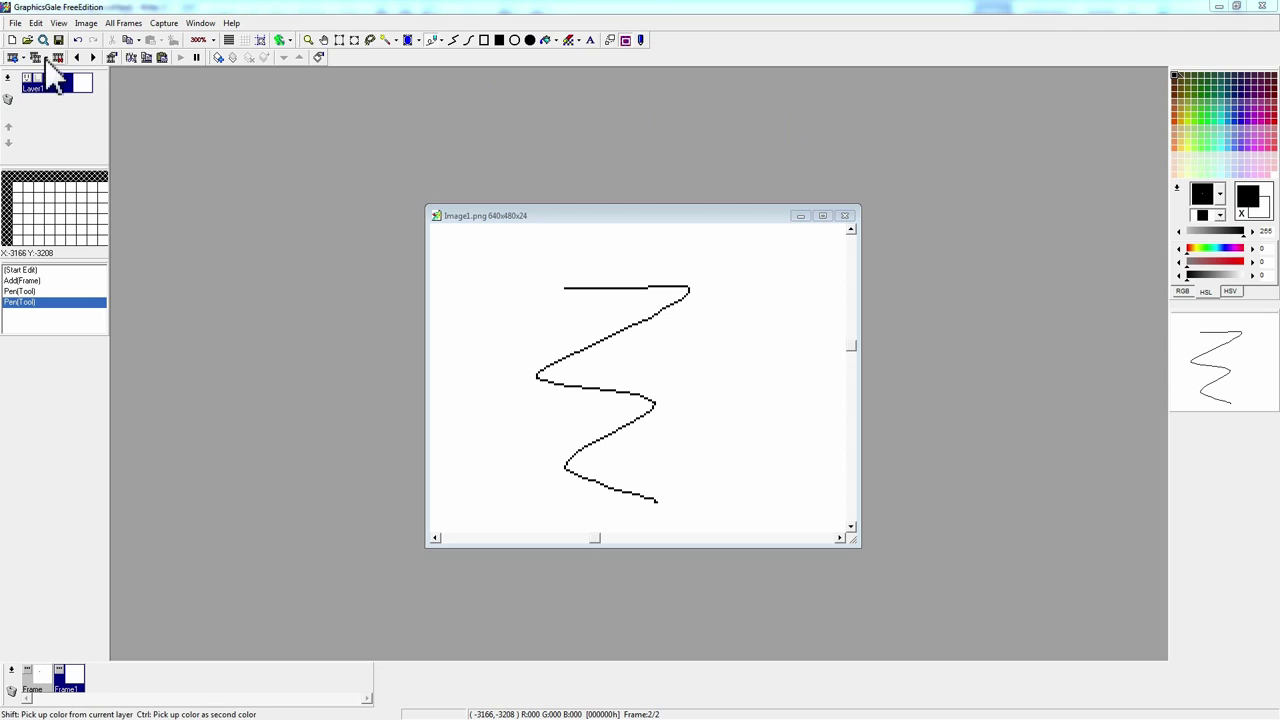
Step: Dock the frame toolbar directly above the frame list and move the layer toolbar into the space it leaves
left_click(6, 50)
left_click_drag(7, 57, 10, 655)
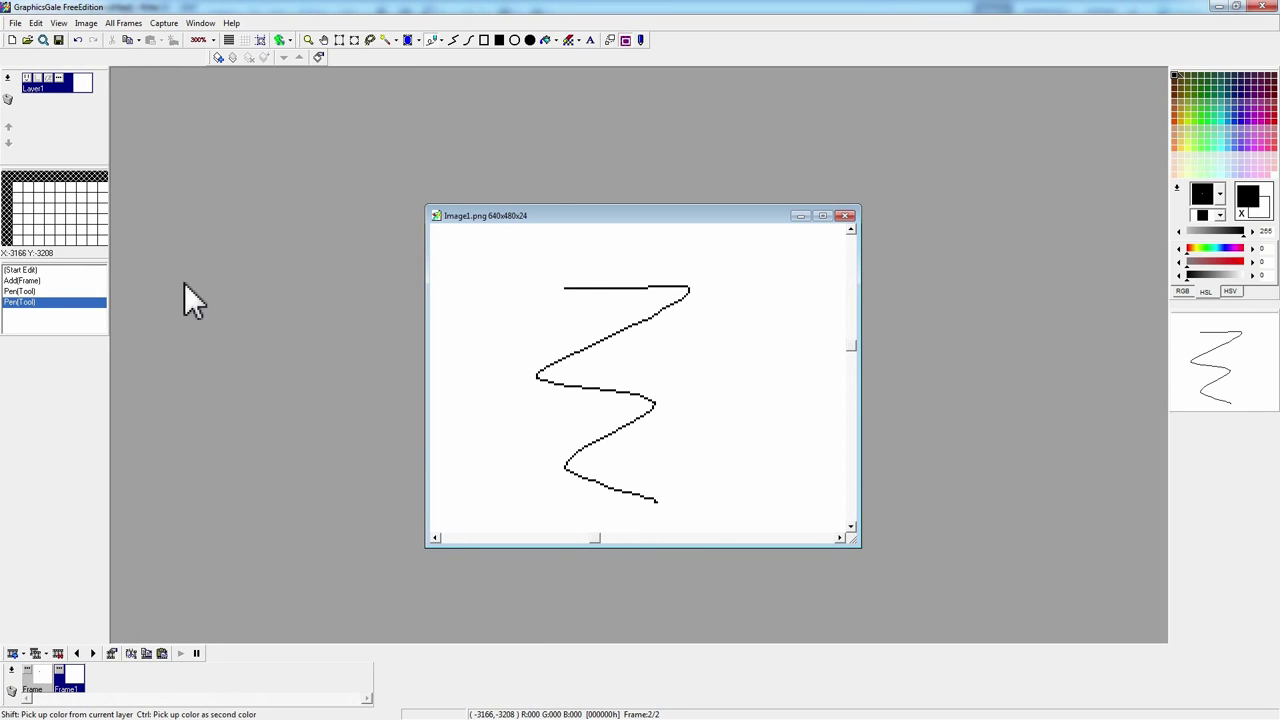
left_click_drag(213, 53, 8, 55)
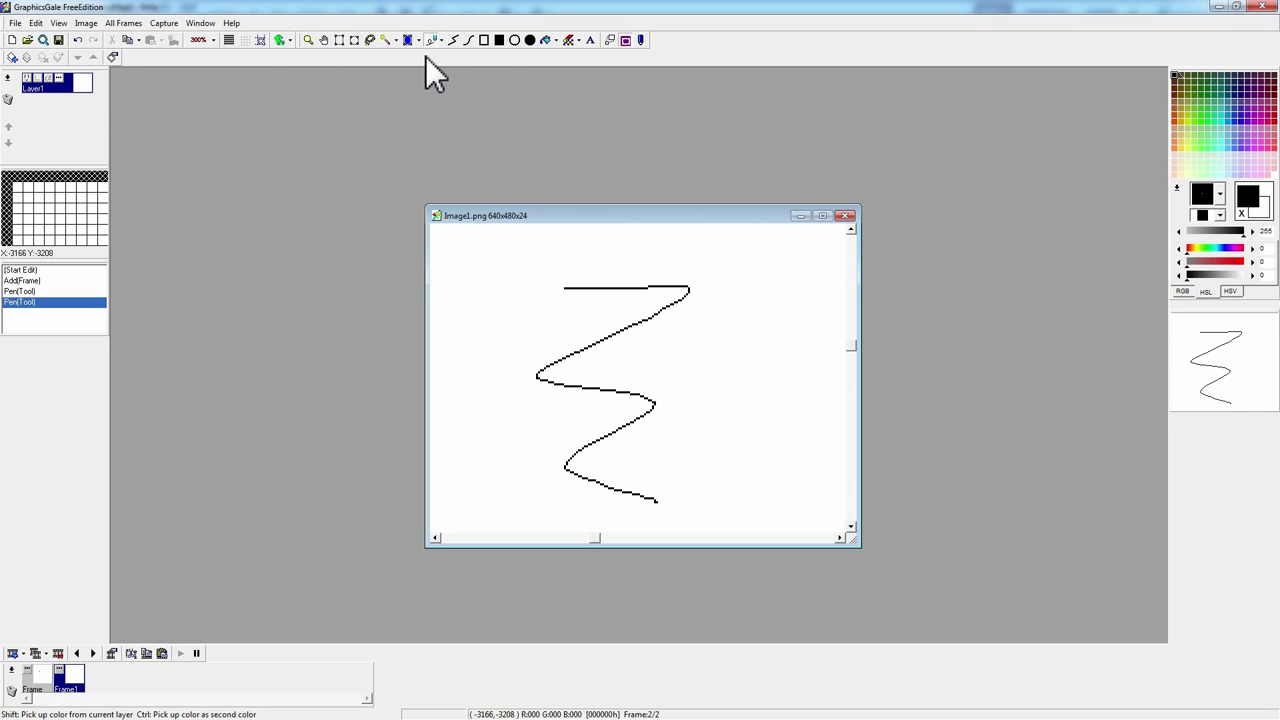
Step: Dock the drawing tools as a vertical strip and stack the layer list, magnified view and undo history beneath the animation preview
mouse_move(300, 40)
left_mouse_down()
mouse_move(43, 109)
mouse_move(29, 100)
mouse_move(23, 270)
mouse_move(12, 118)
left_mouse_up()
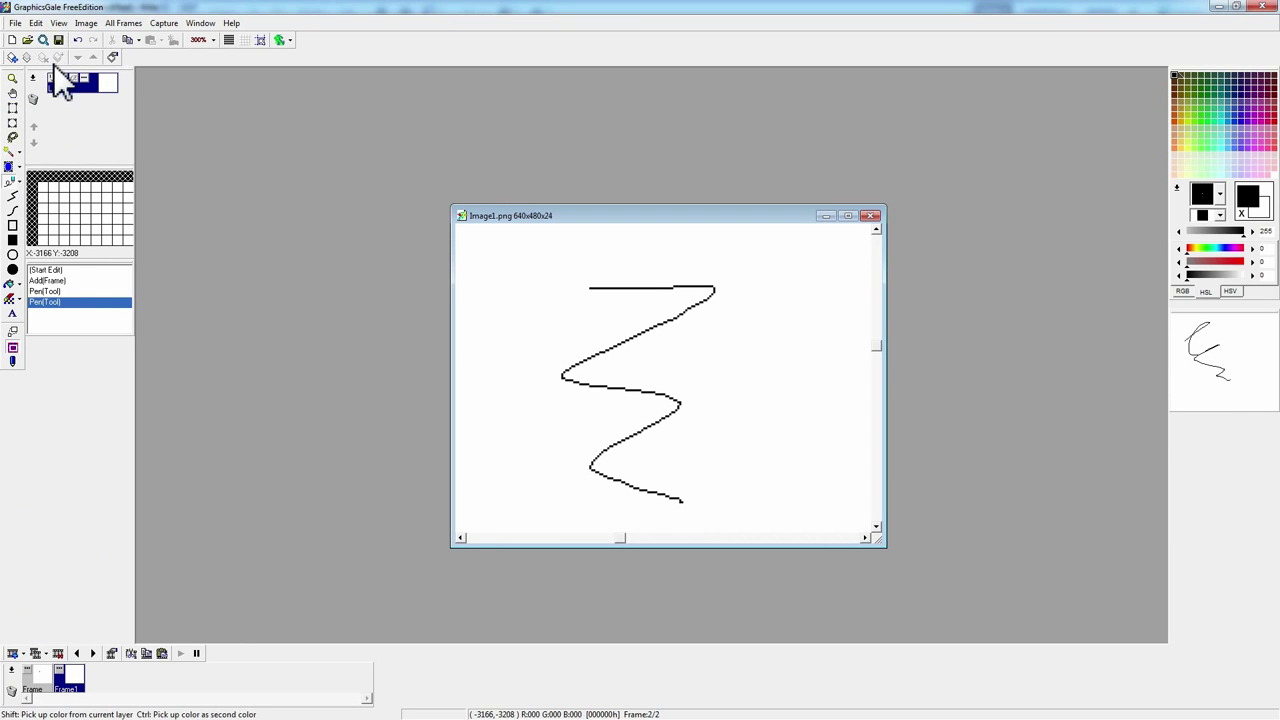
left_click_drag(62, 72, 1195, 397)
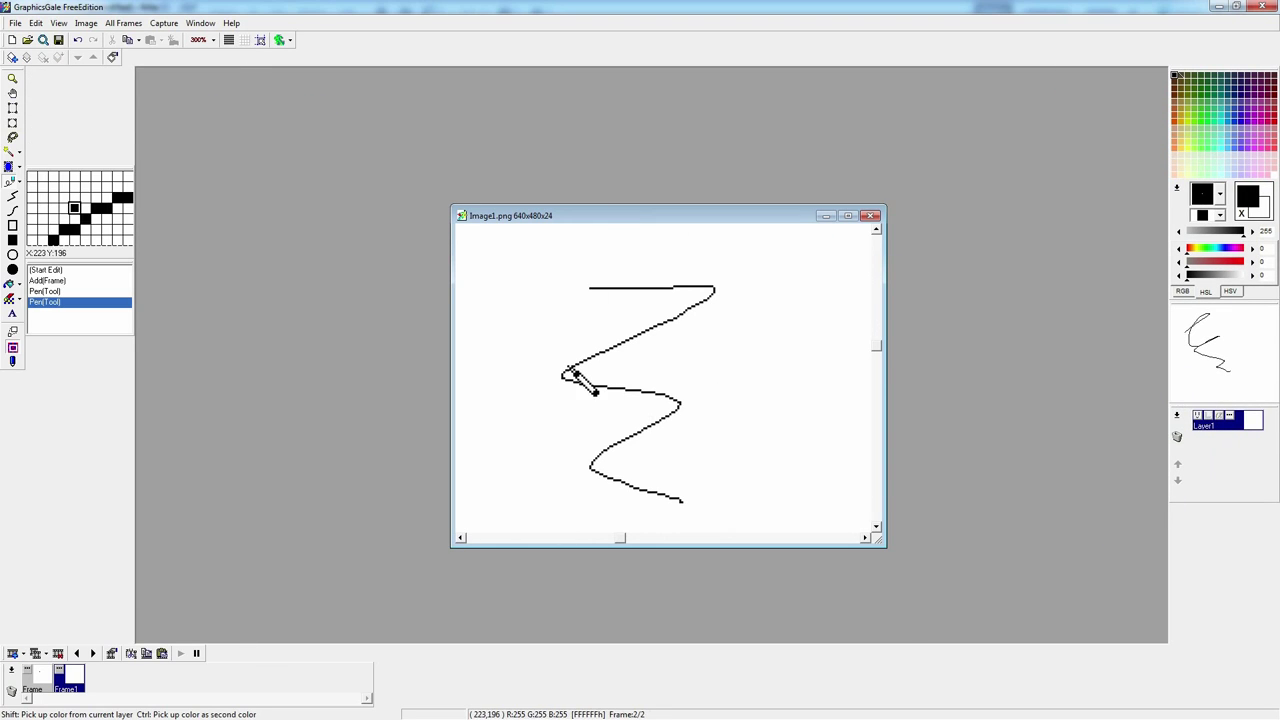
left_click_drag(68, 160, 1228, 530)
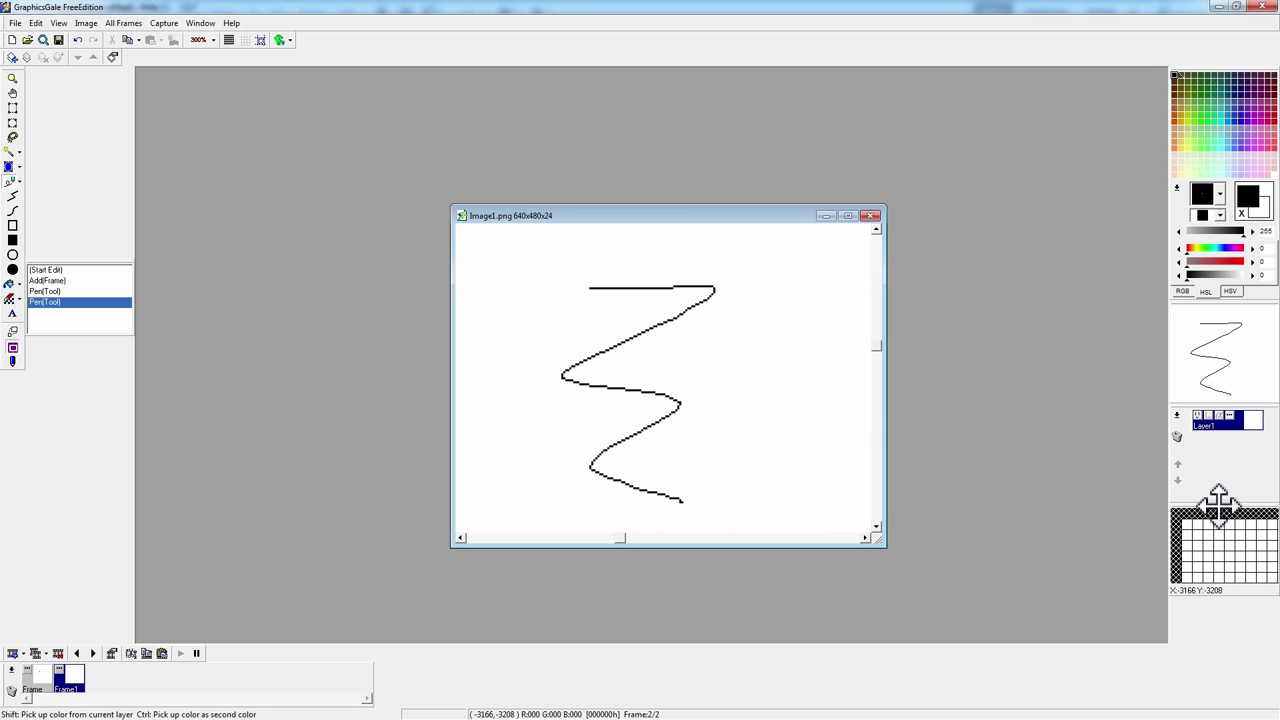
left_click_drag(75, 260, 1232, 662)
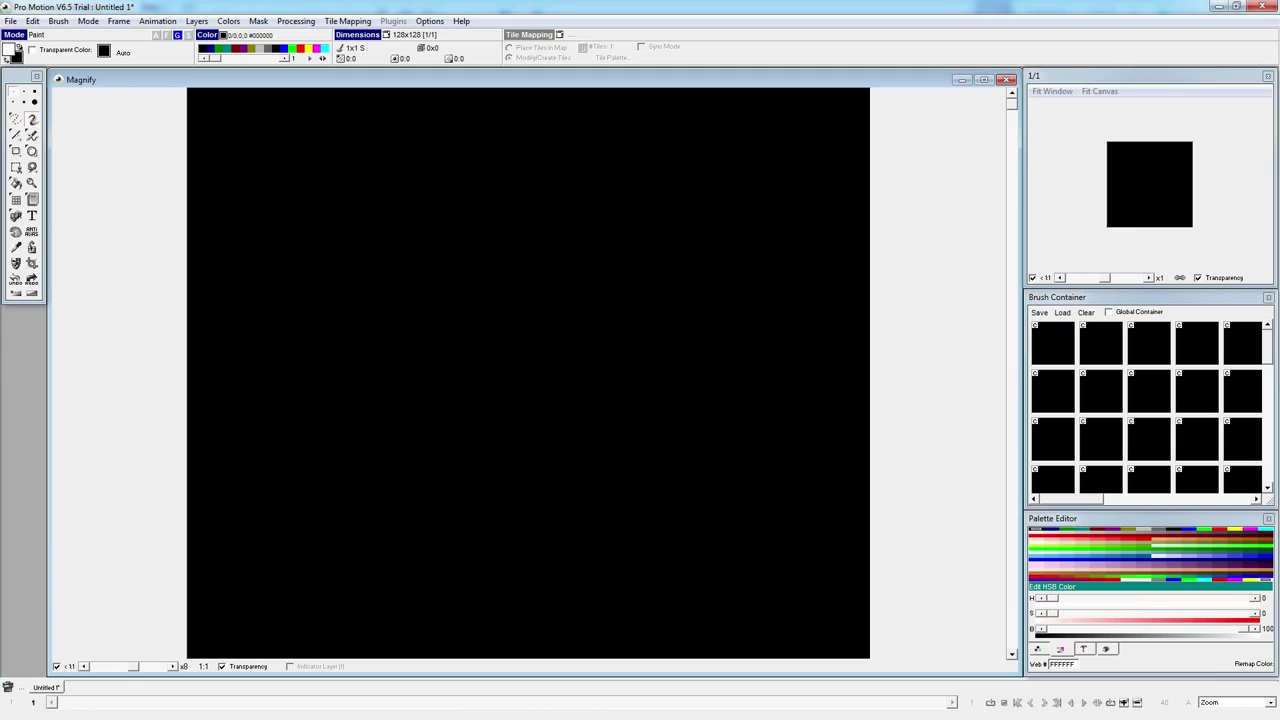
left_click(1042, 542)
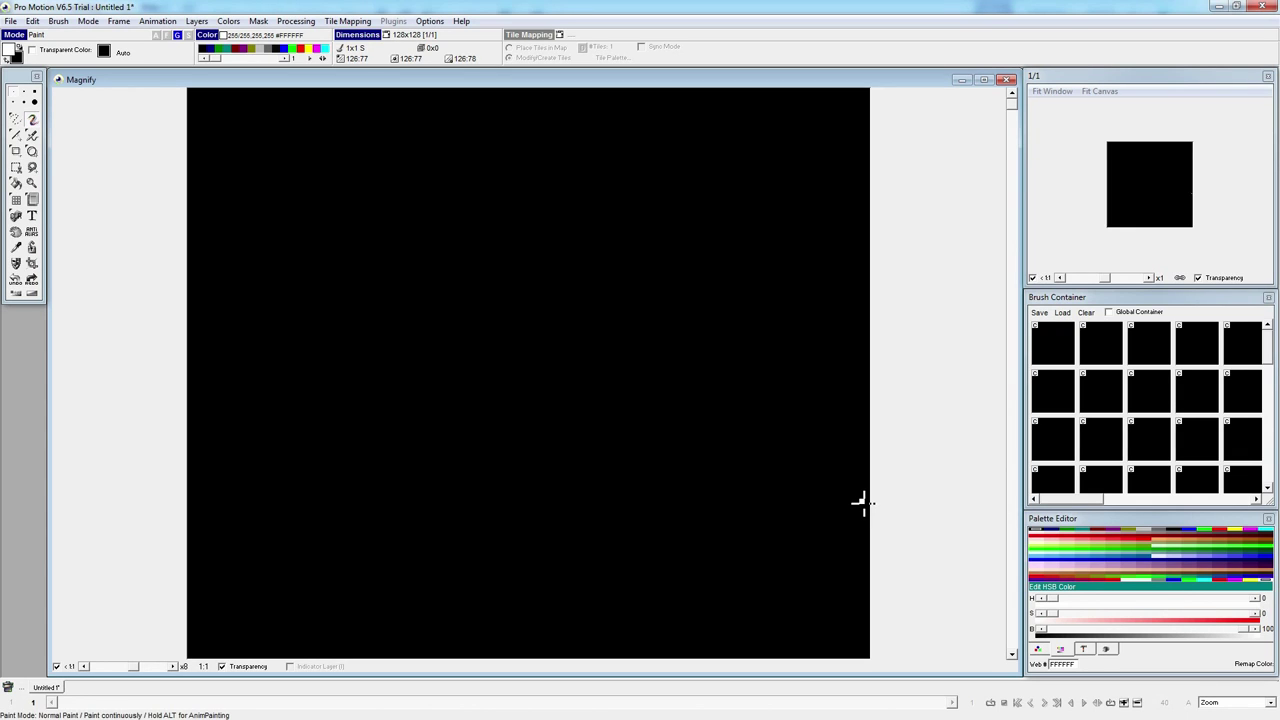
right_click(862, 503)
left_click(371, 186)
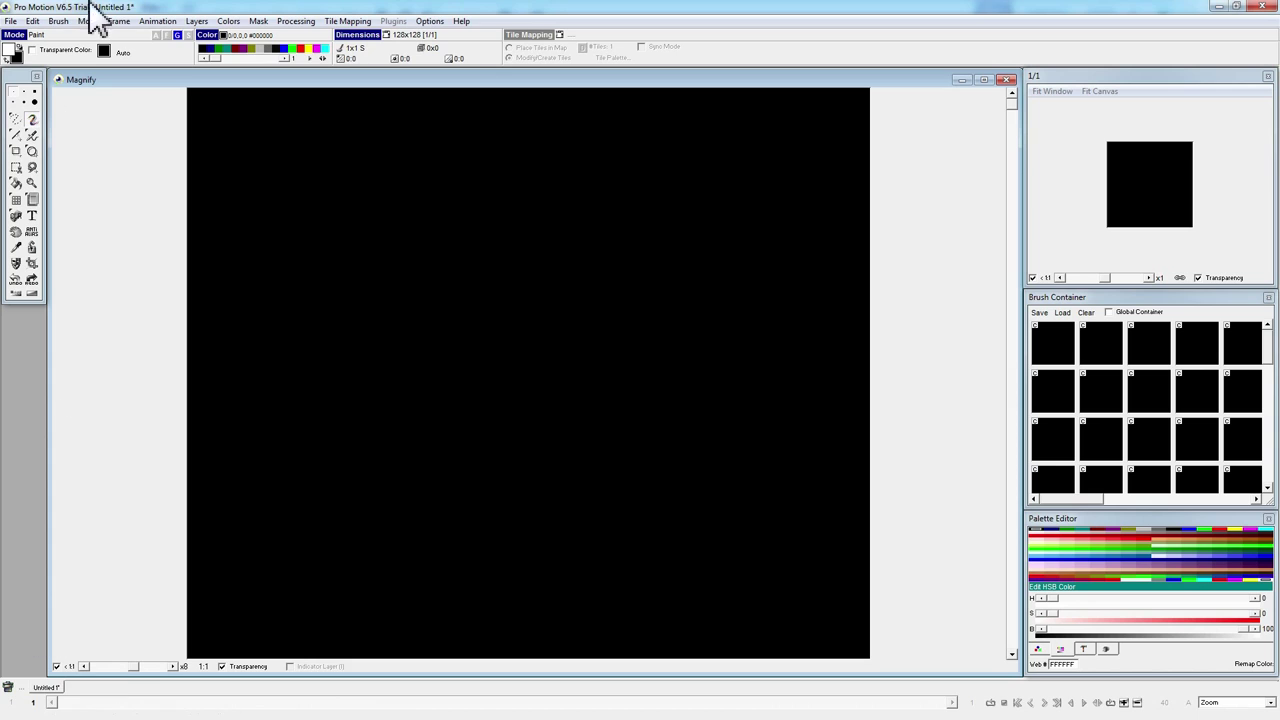
Step: Insert 3 frames into the untitled animation, using one global palette for all frames
left_click(160, 21)
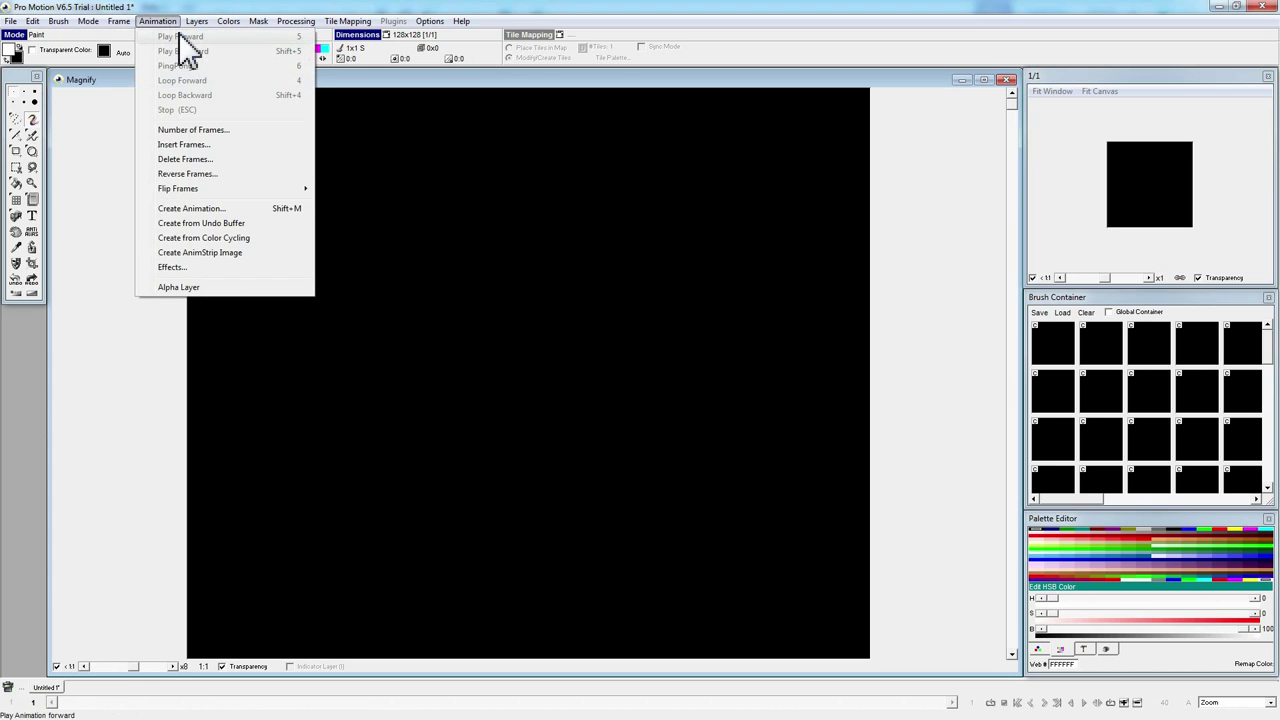
left_click(224, 145)
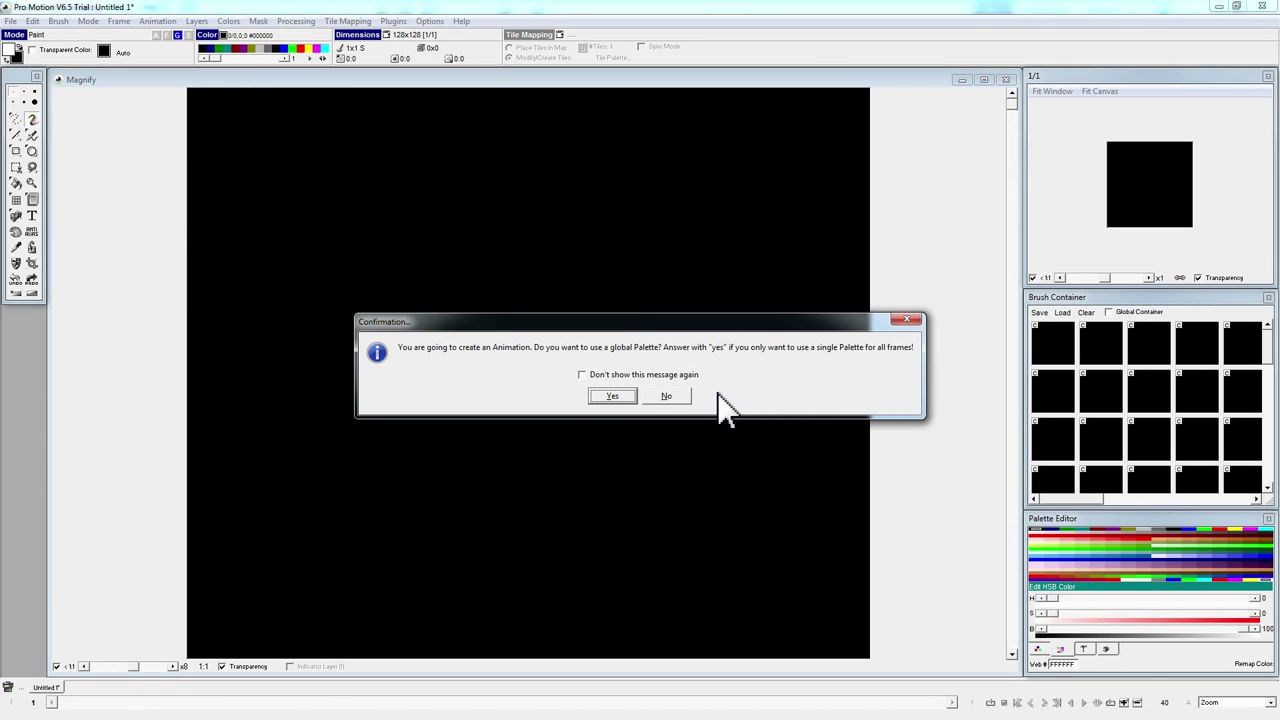
left_click(627, 397)
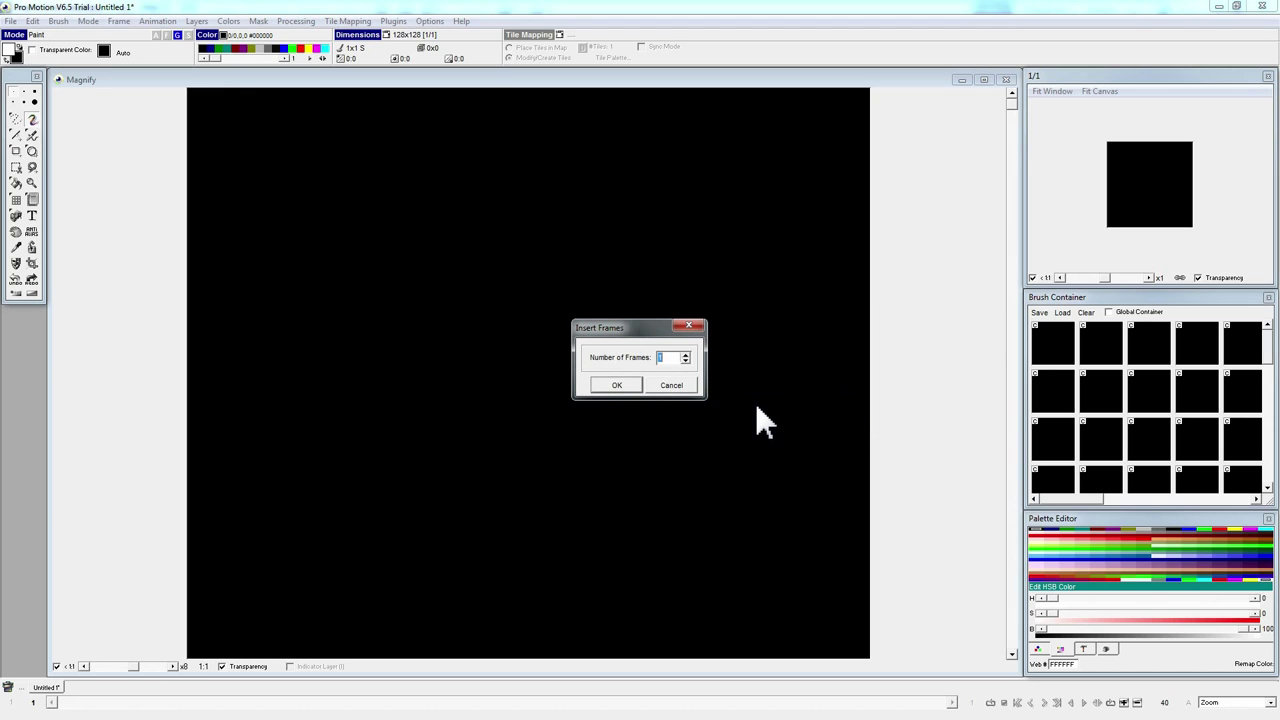
type("3")
key("Return")
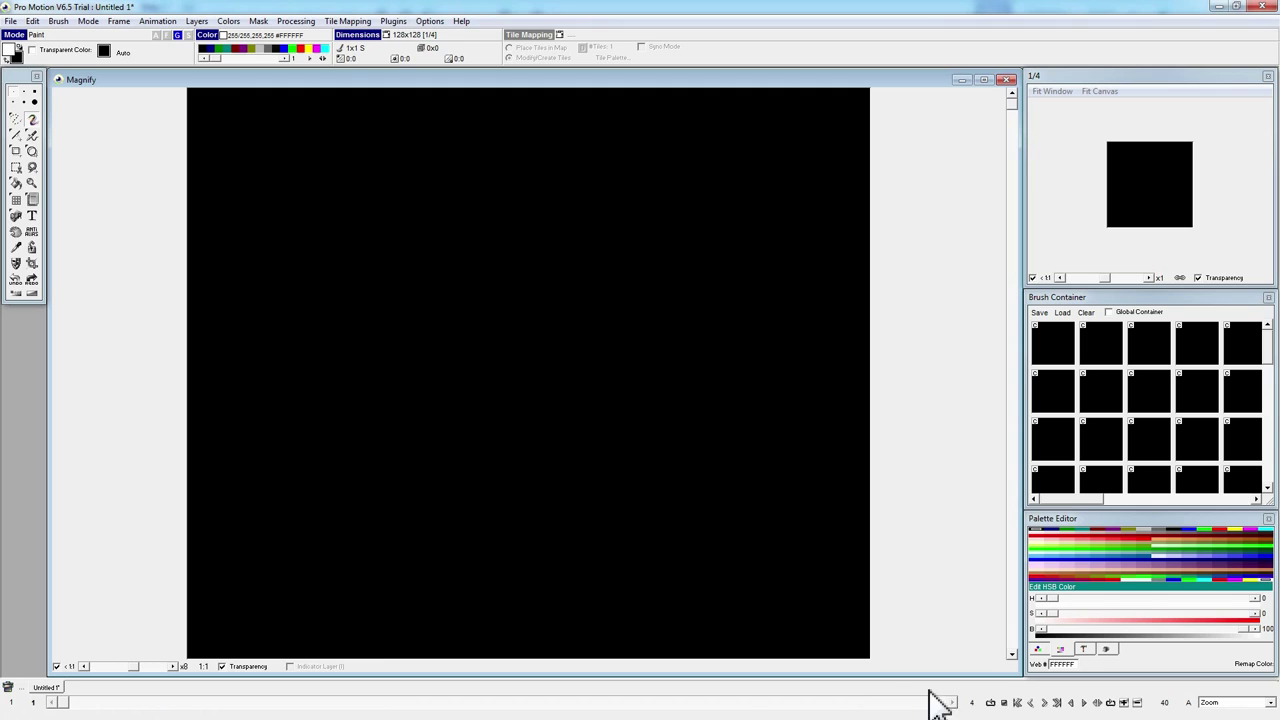
Step: View the program's About information and close it again
left_click(461, 20)
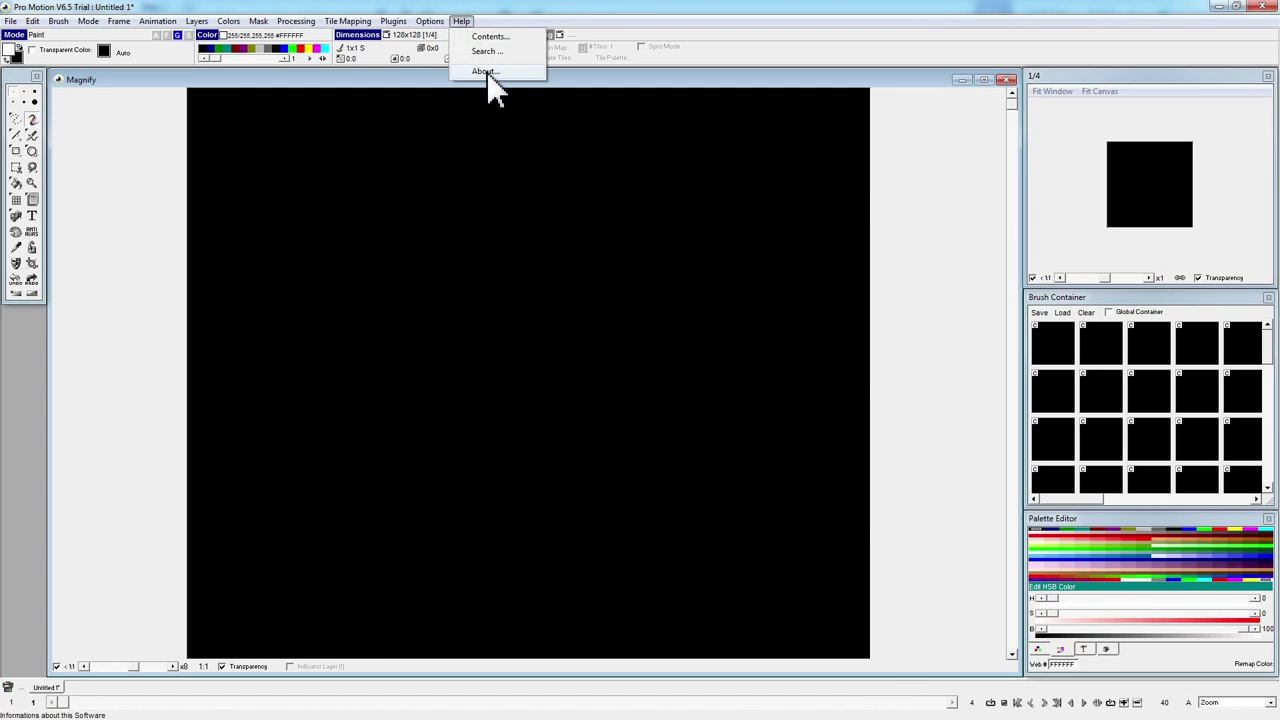
left_click(486, 78)
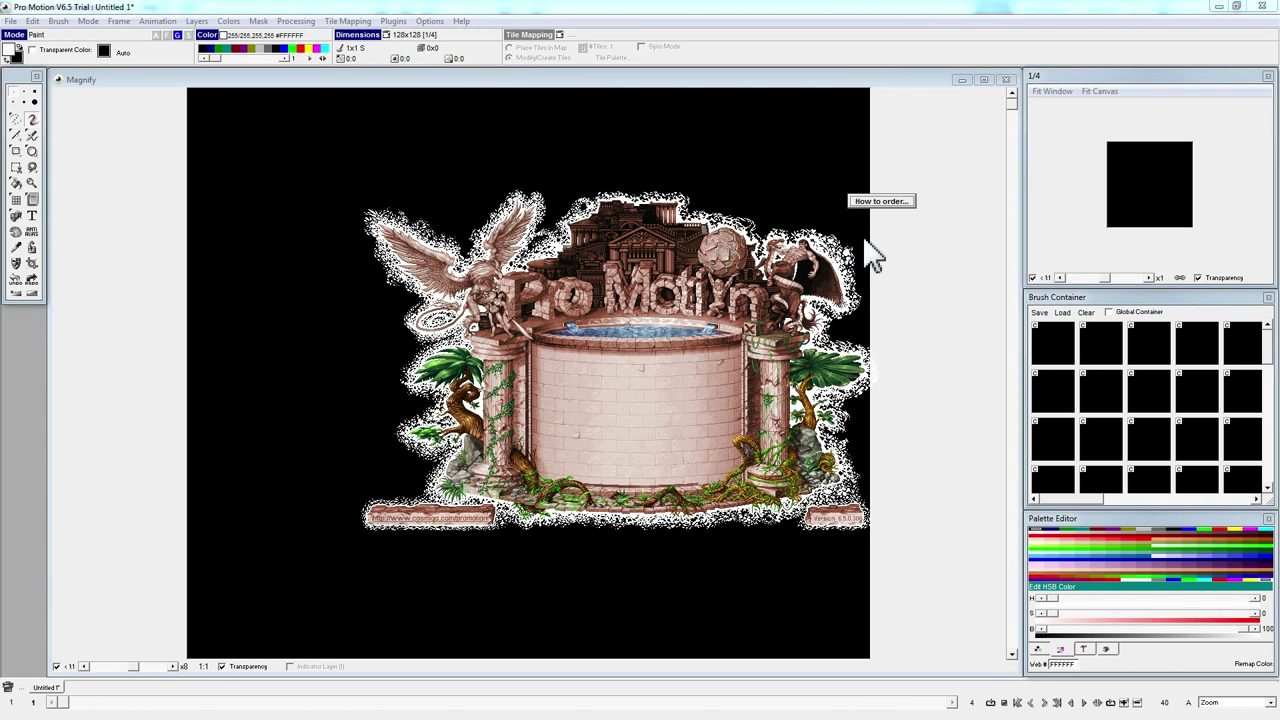
left_click(957, 350)
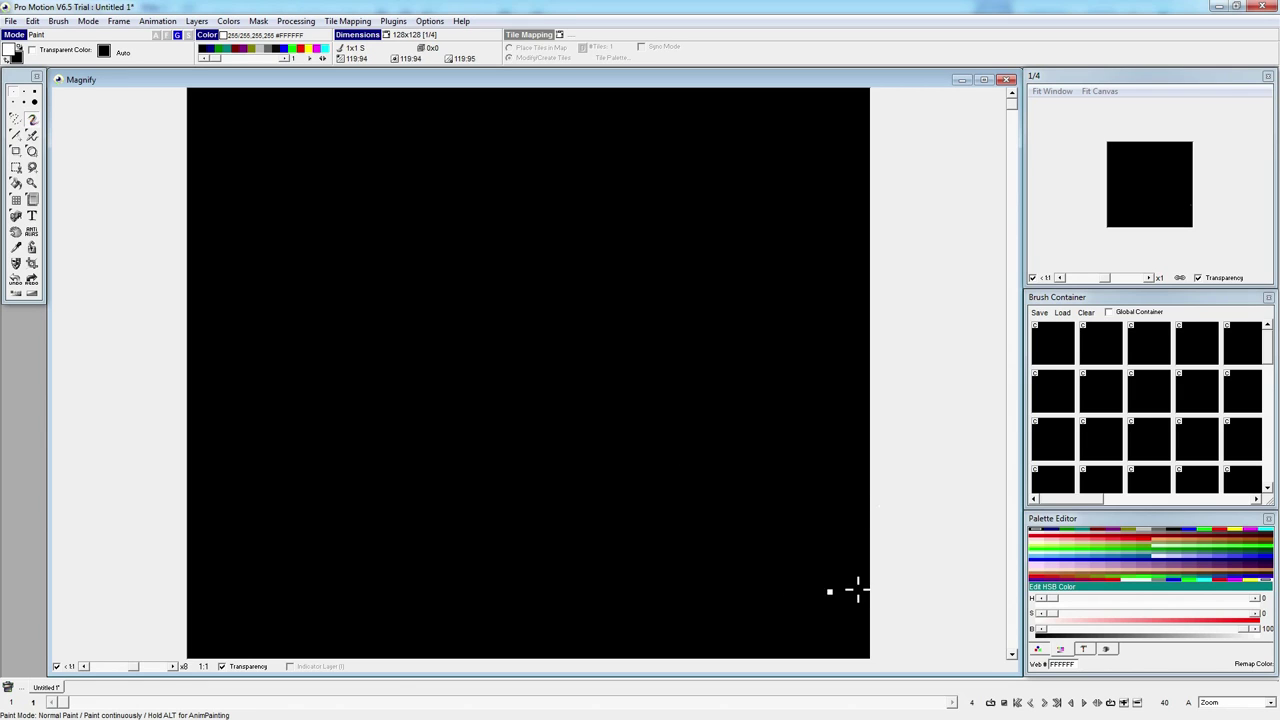
Step: Scrub back and forth through the animation's frames on the timeline, ending on the fourth frame
left_click(951, 703)
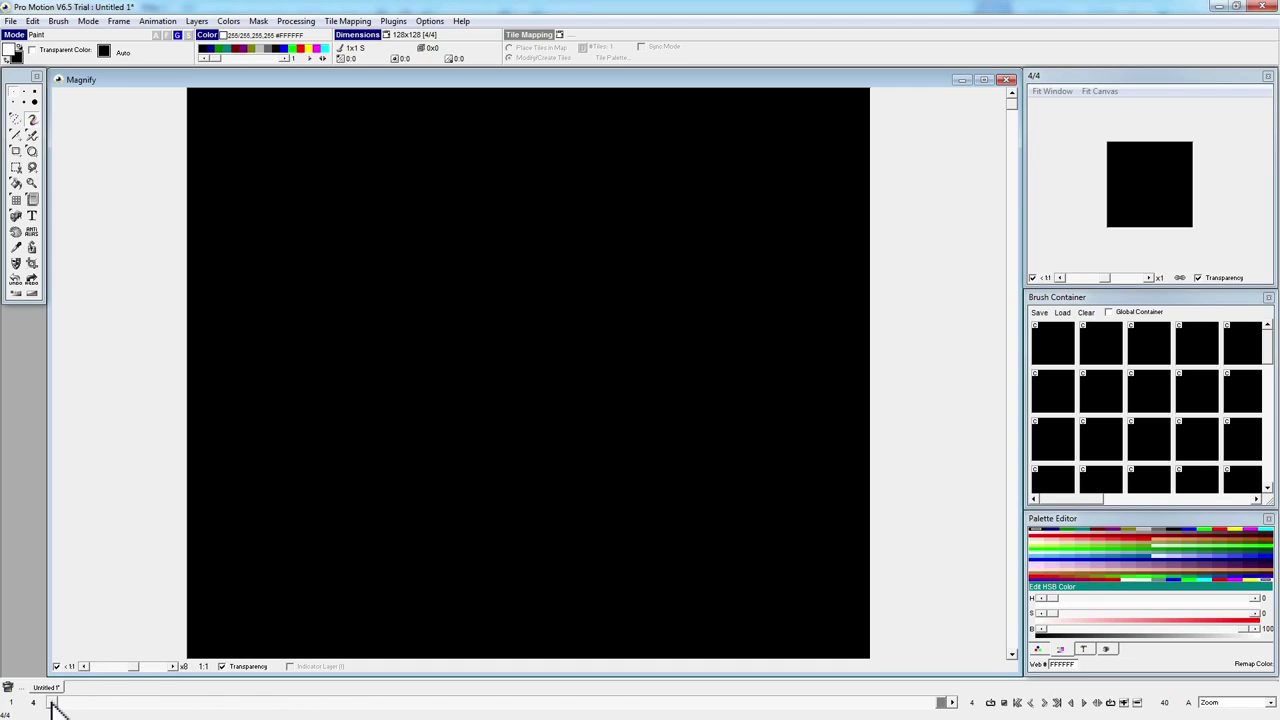
left_click_drag(52, 703, 115, 706)
left_click(865, 703)
left_click_drag(358, 705, 585, 718)
left_click_drag(340, 710, 560, 713)
left_click_drag(210, 712, 747, 716)
Step: Compare the RGB and HSB color sliders in the Palette Editor, ending with HSB
left_click(1130, 517)
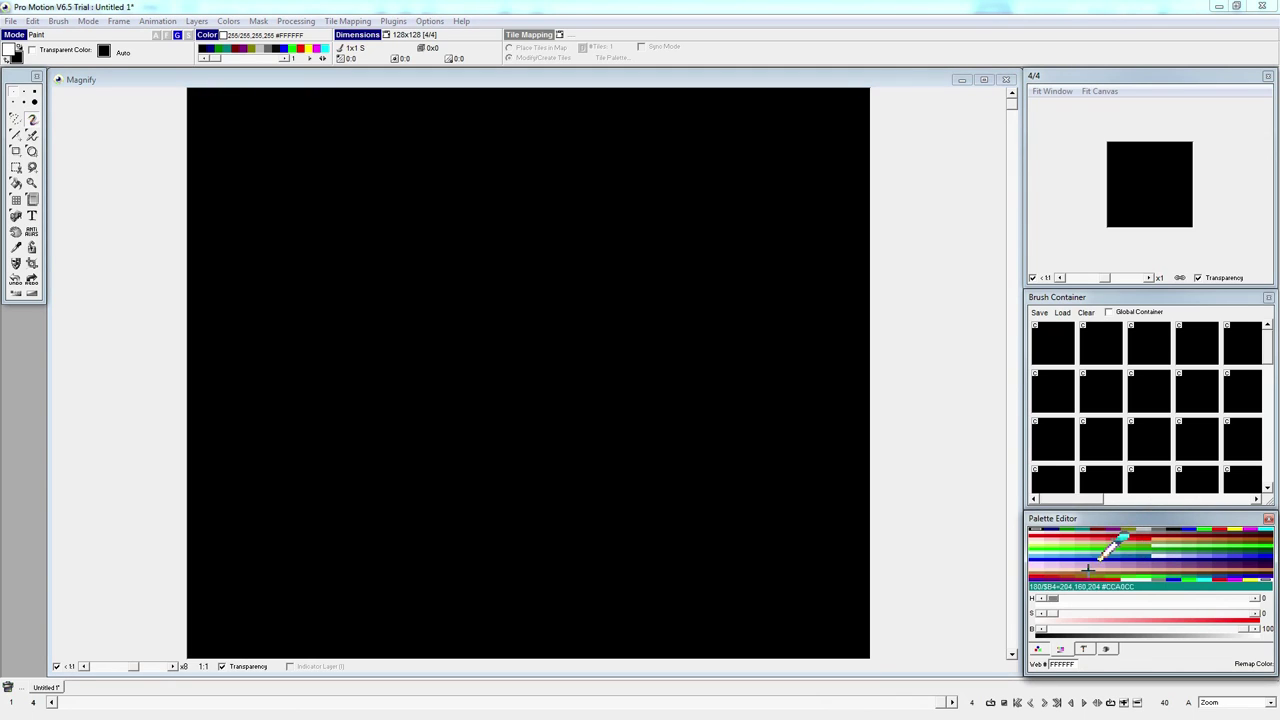
left_click(1035, 652)
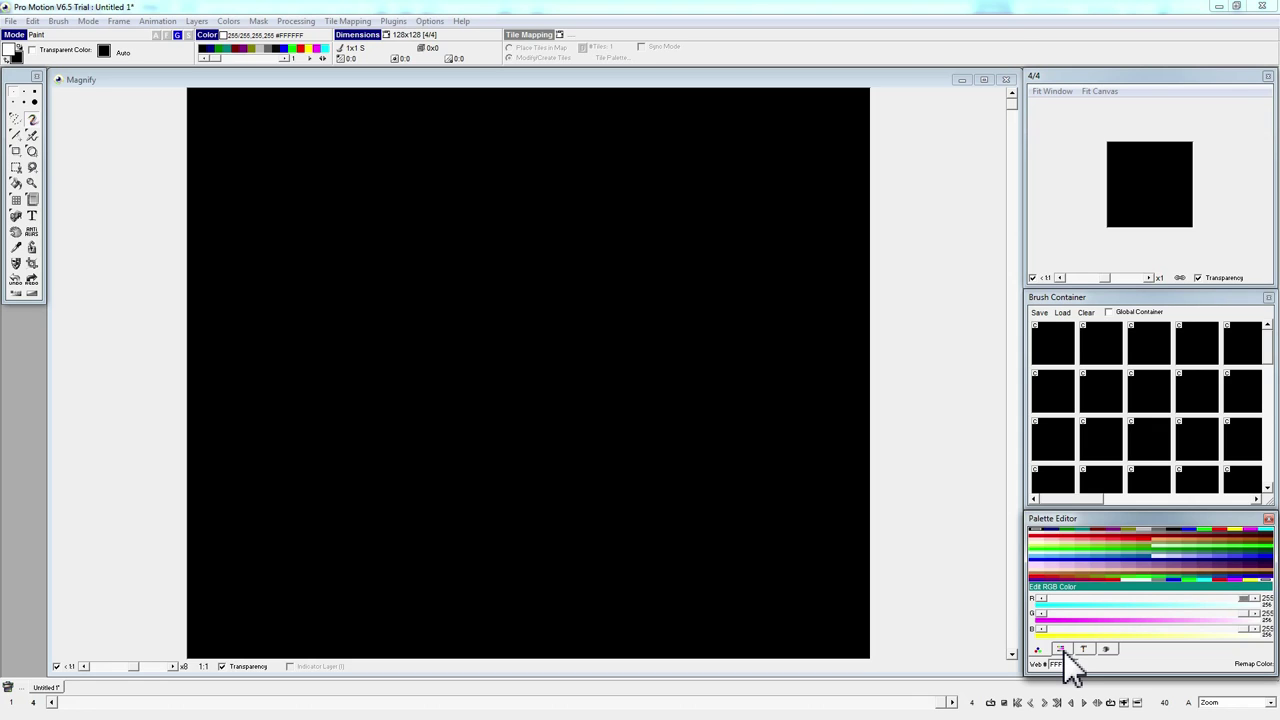
left_click(1062, 652)
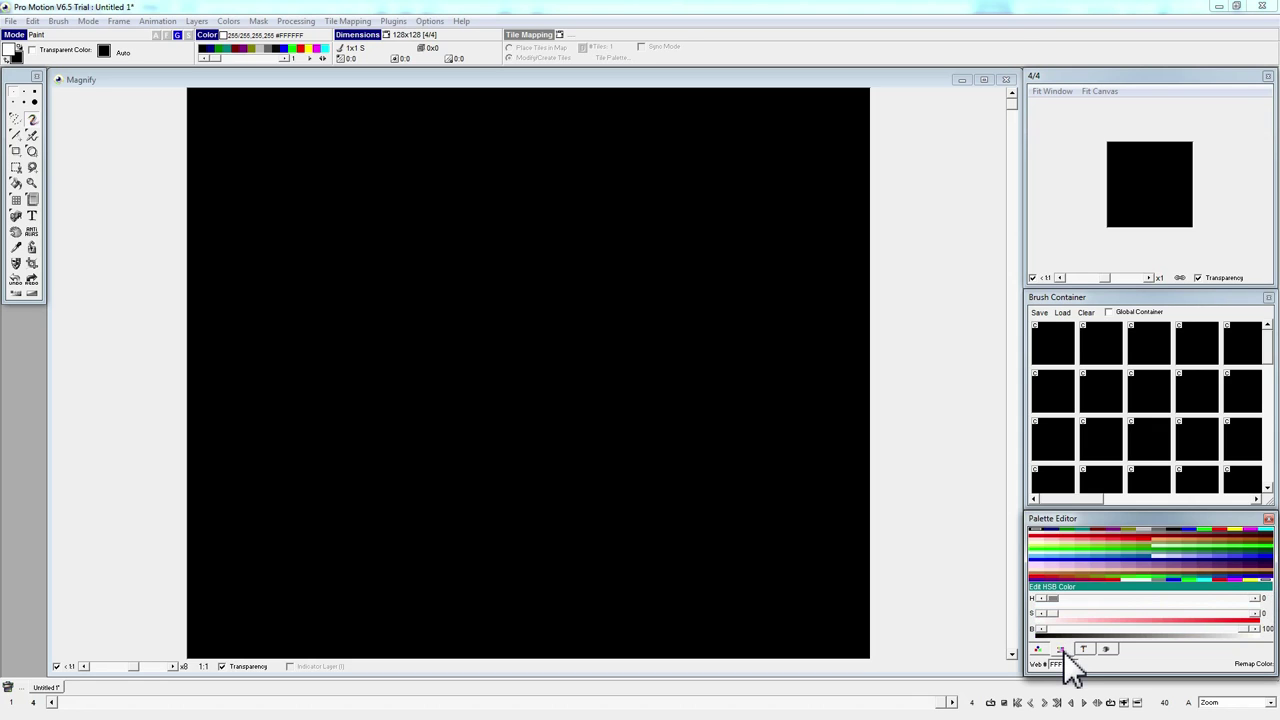
left_click(1063, 653)
left_click(1064, 654)
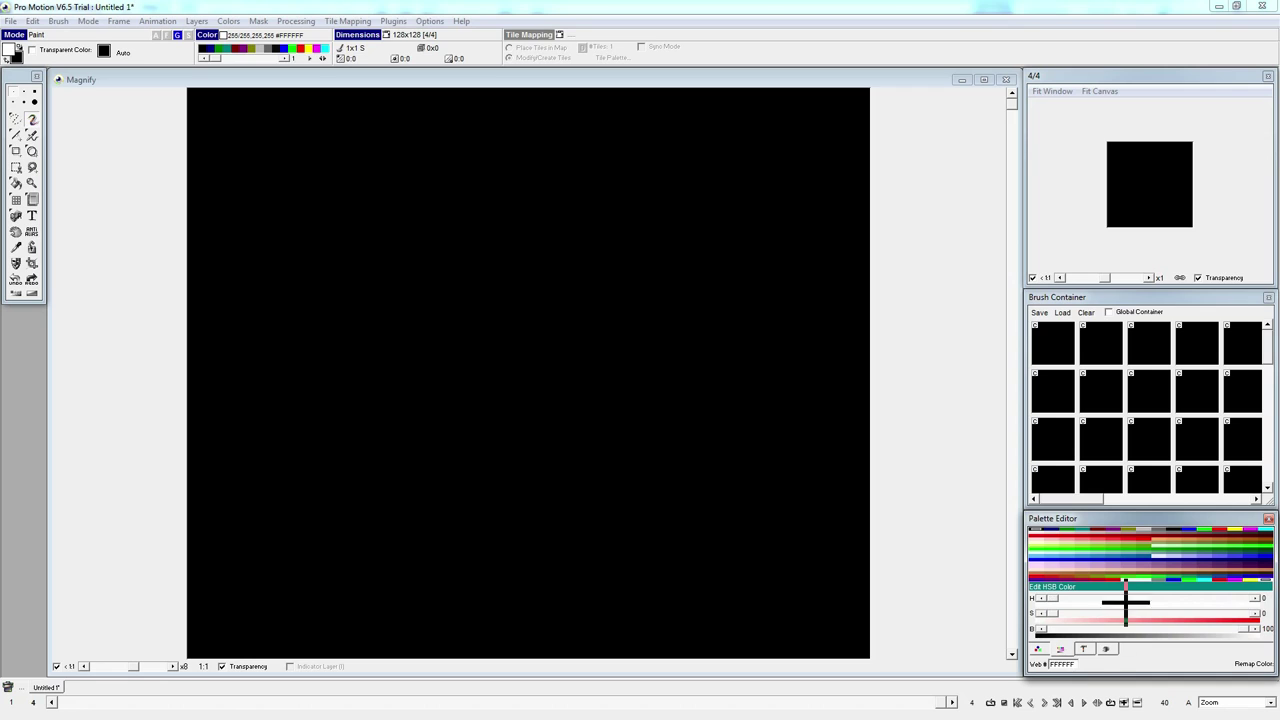
Step: Change the current palette color to cyan with hue 183, saturation 100 and brightness 100
mouse_move(1057, 598)
left_mouse_down()
mouse_move(1086, 600)
mouse_move(1049, 600)
left_mouse_up()
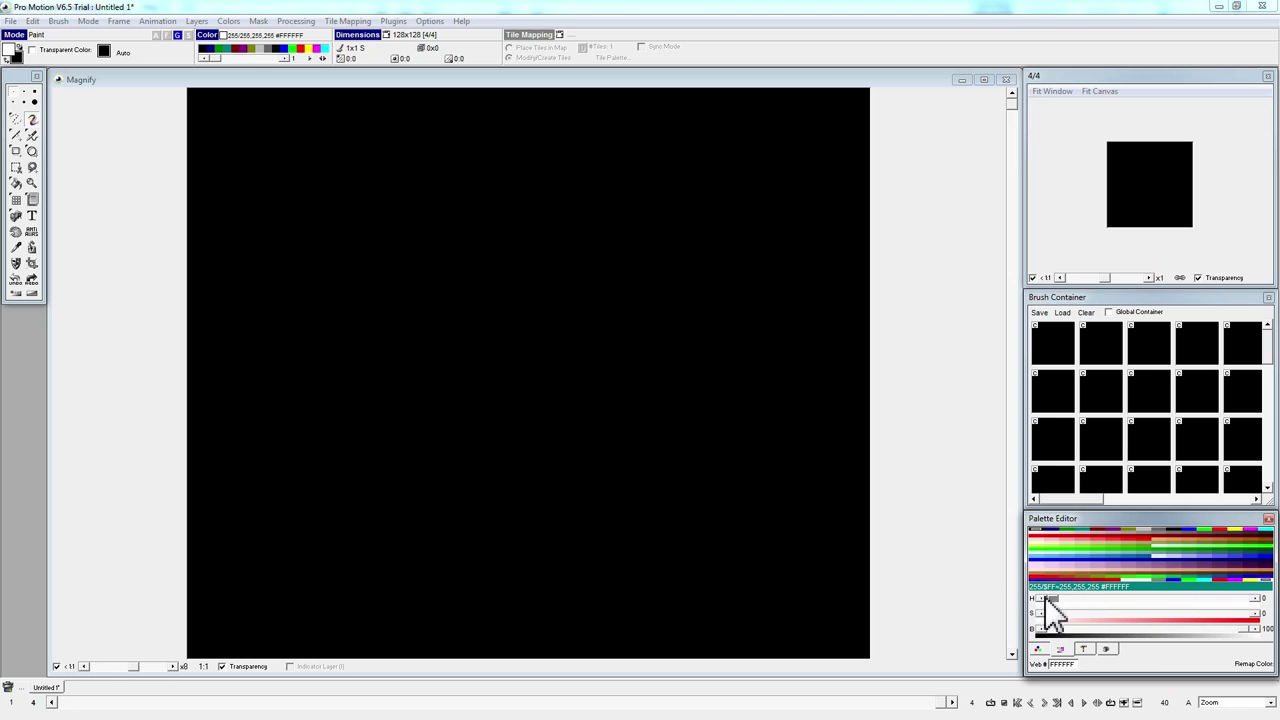
mouse_move(1058, 600)
left_mouse_down()
mouse_move(1250, 605)
mouse_move(1046, 609)
left_mouse_up()
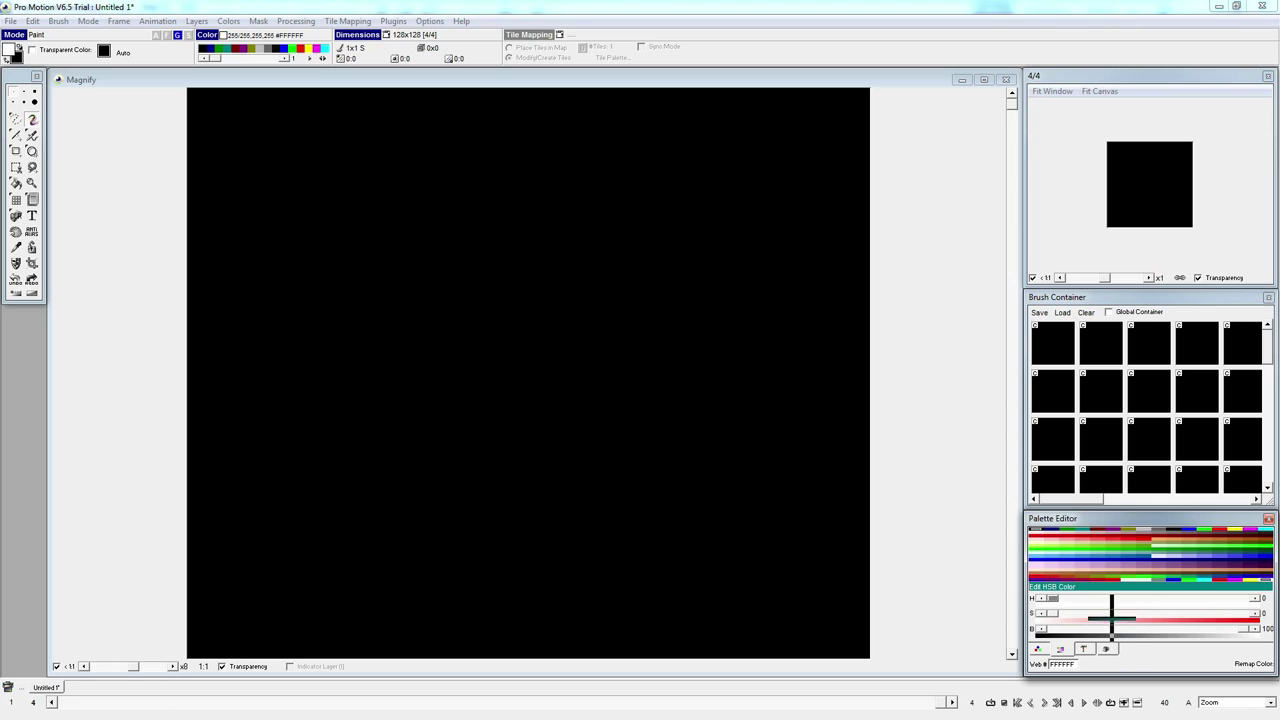
left_click_drag(1046, 613, 1244, 613)
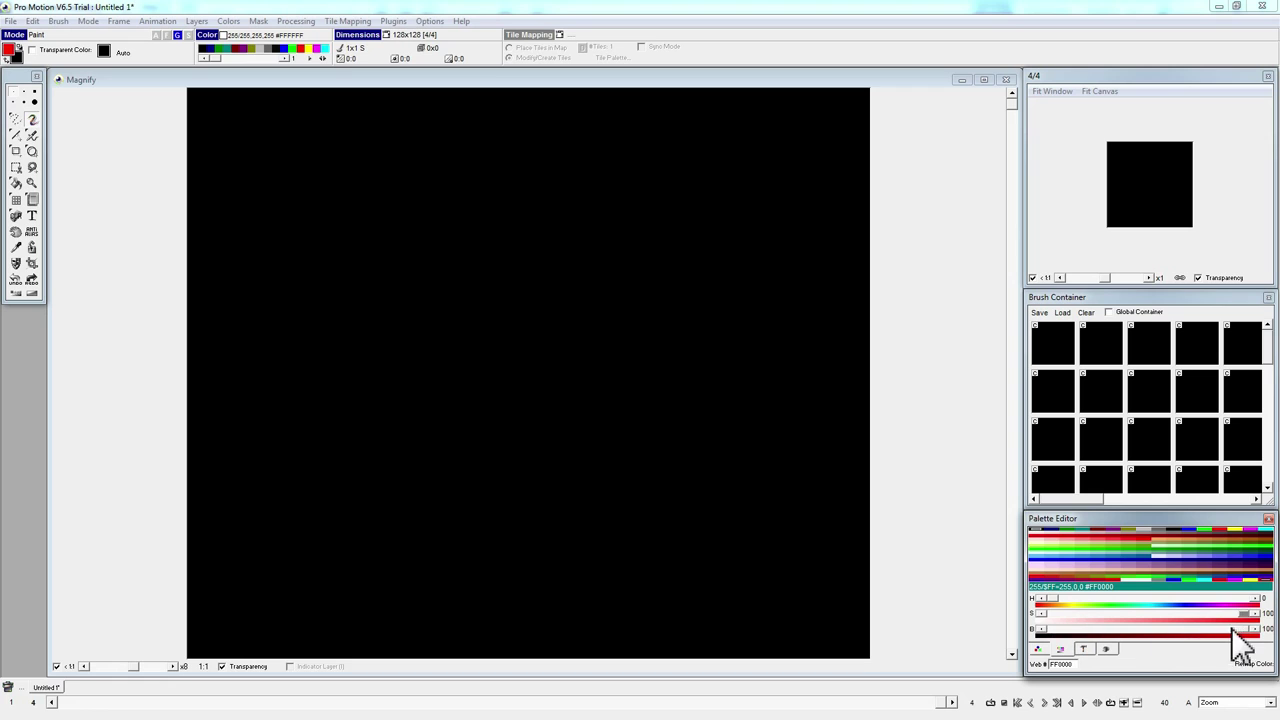
left_click_drag(1187, 640, 1260, 655)
mouse_move(1052, 600)
left_mouse_down()
mouse_move(1186, 614)
mouse_move(1155, 605)
left_mouse_up()
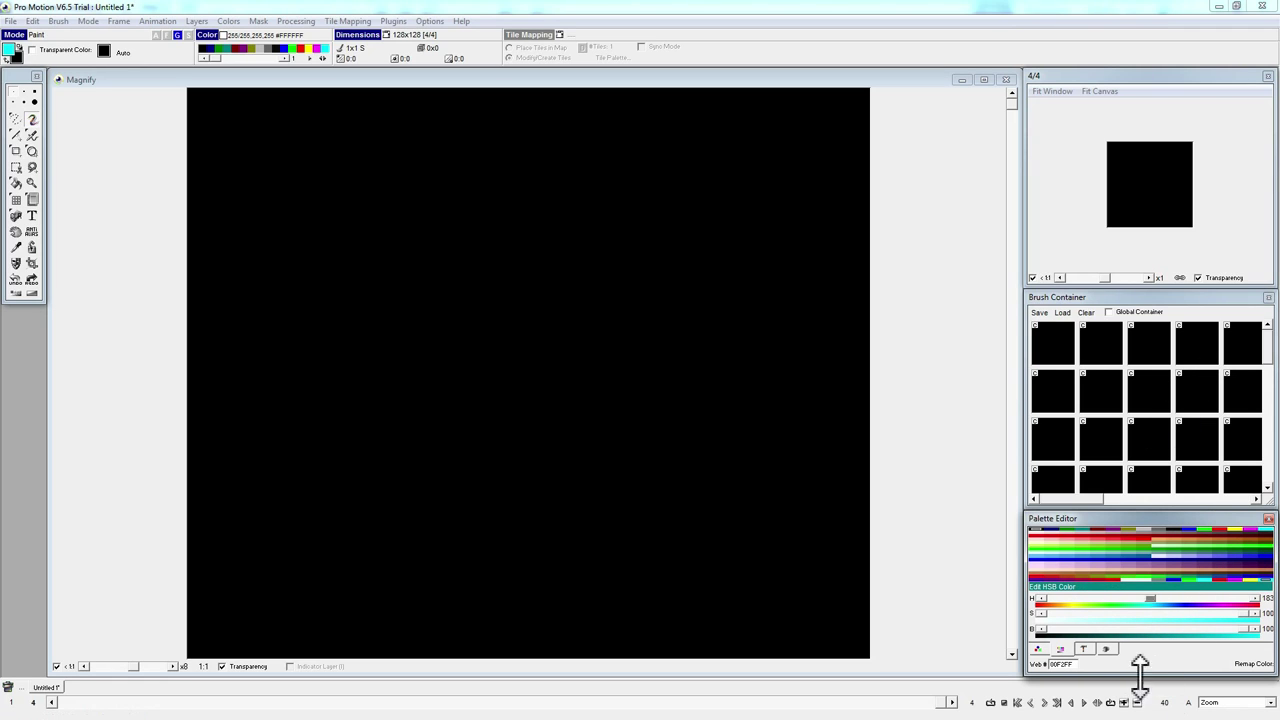
Step: View the Palette Editor's color adjustment sliders and its tools for selecting and rearranging colors
left_click(1105, 649)
left_click(1106, 652)
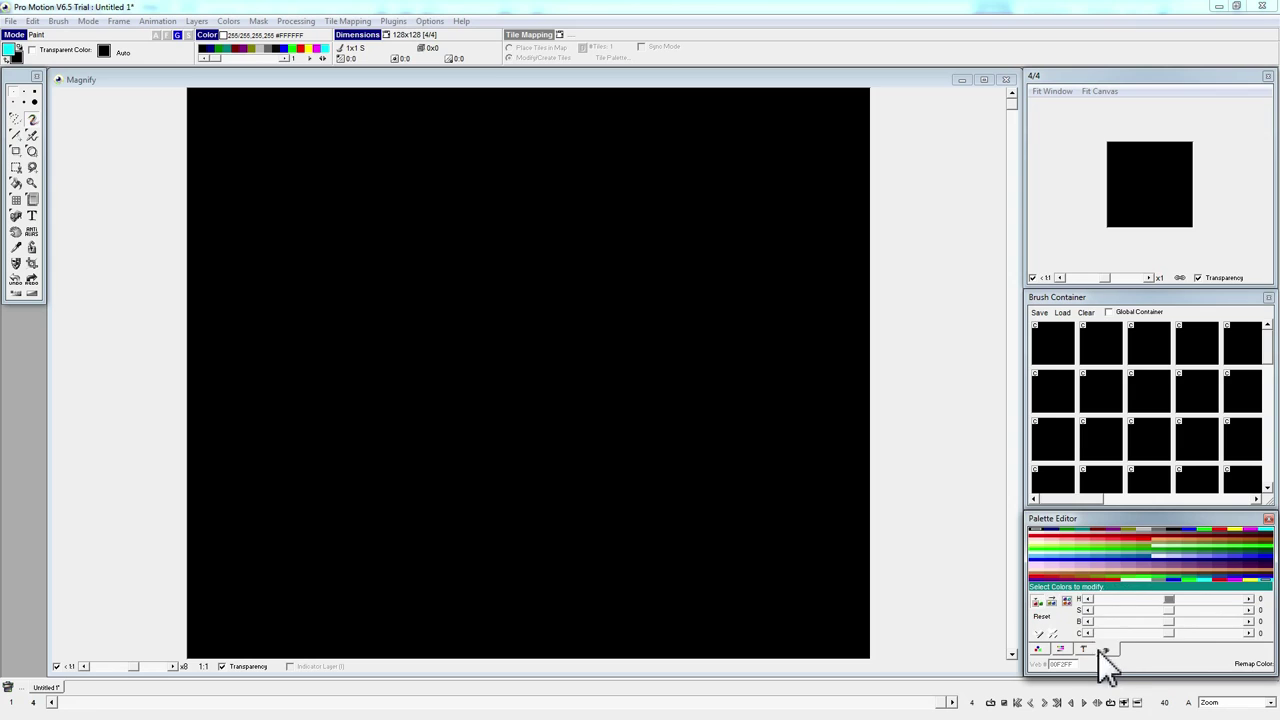
left_click(1085, 650)
left_click(1084, 650)
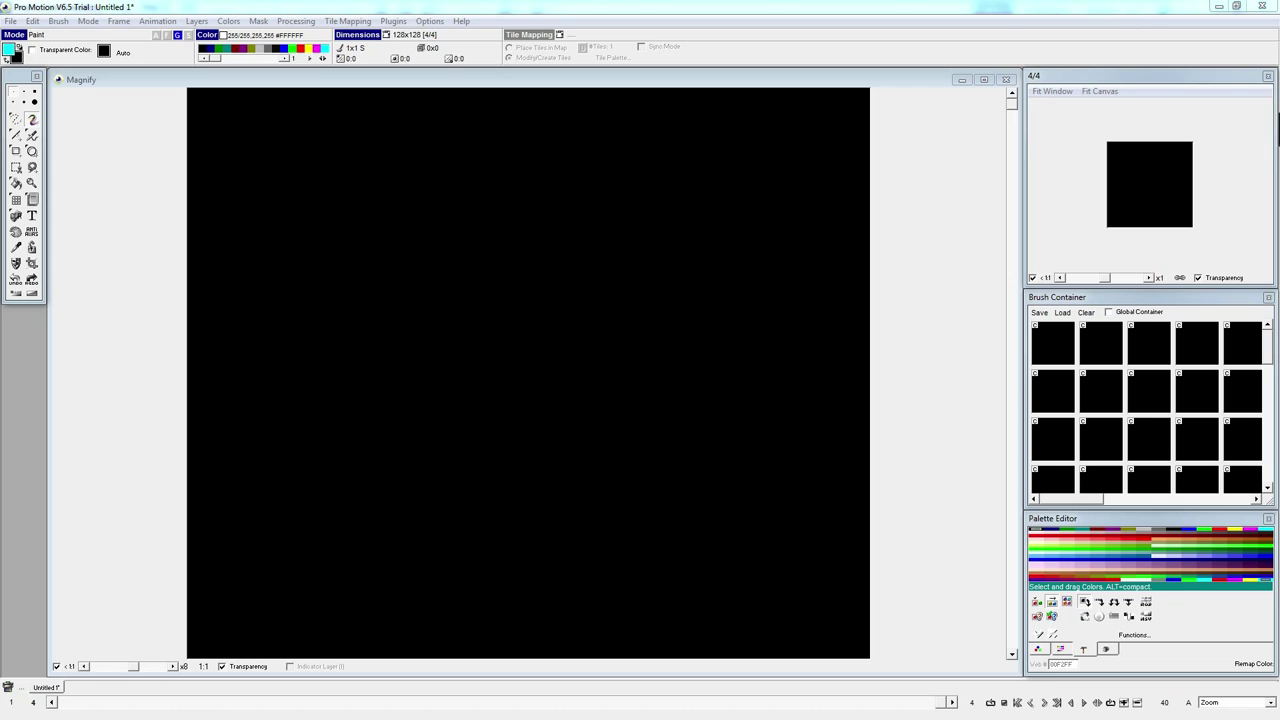
left_click(857, 88)
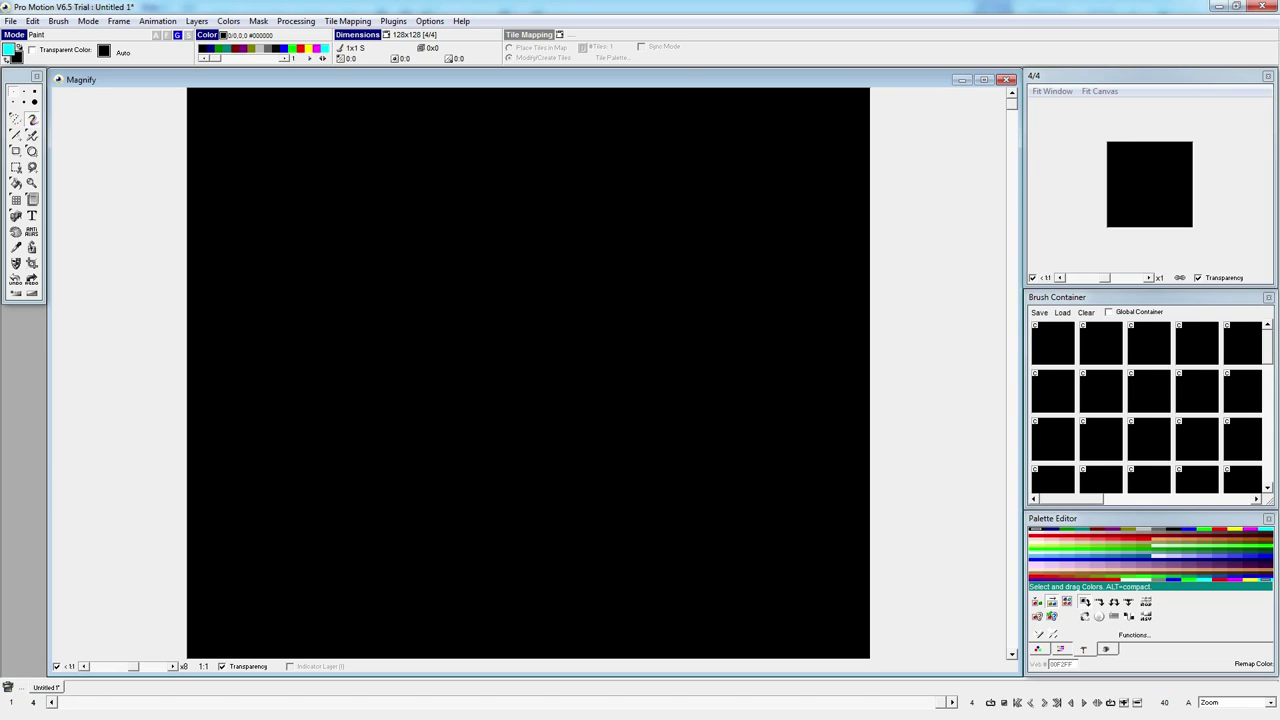
Step: Switch to pixeditor and flip between its first timeline frames to view the drawn line and its onion skin
key("alt+Tab")
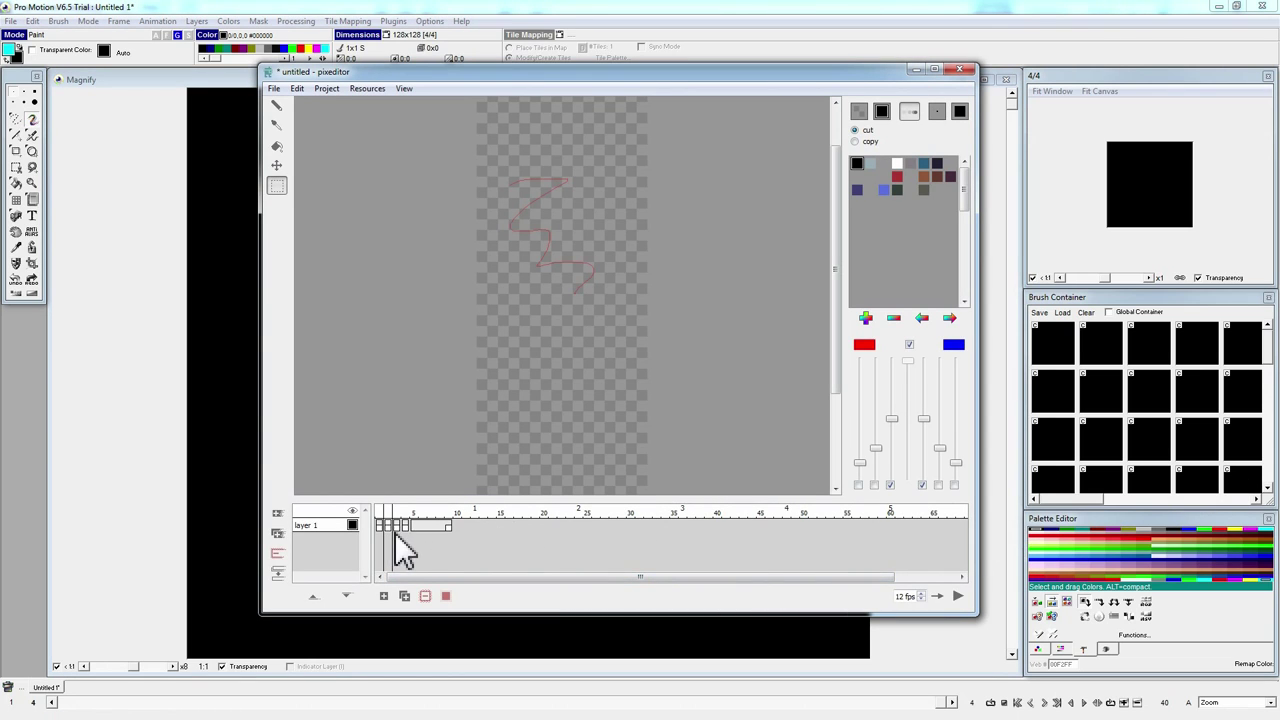
left_click(440, 541)
left_click(386, 545)
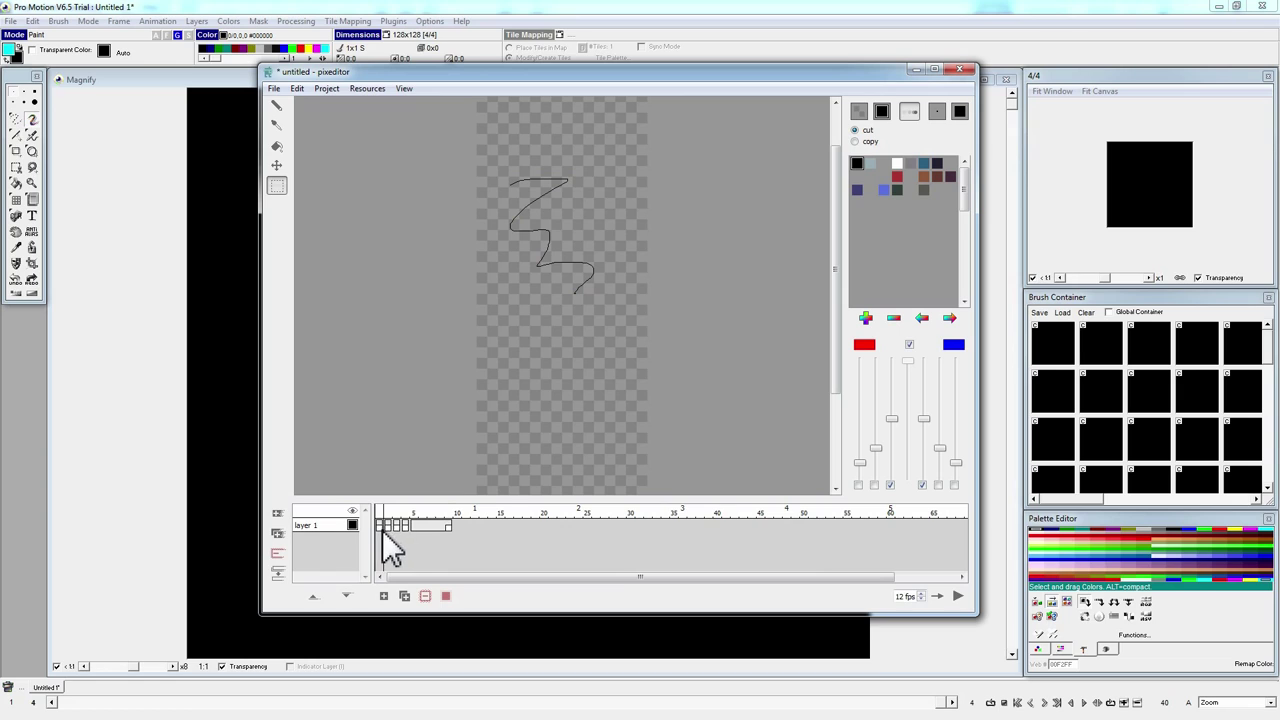
left_click(391, 528)
left_click(388, 530)
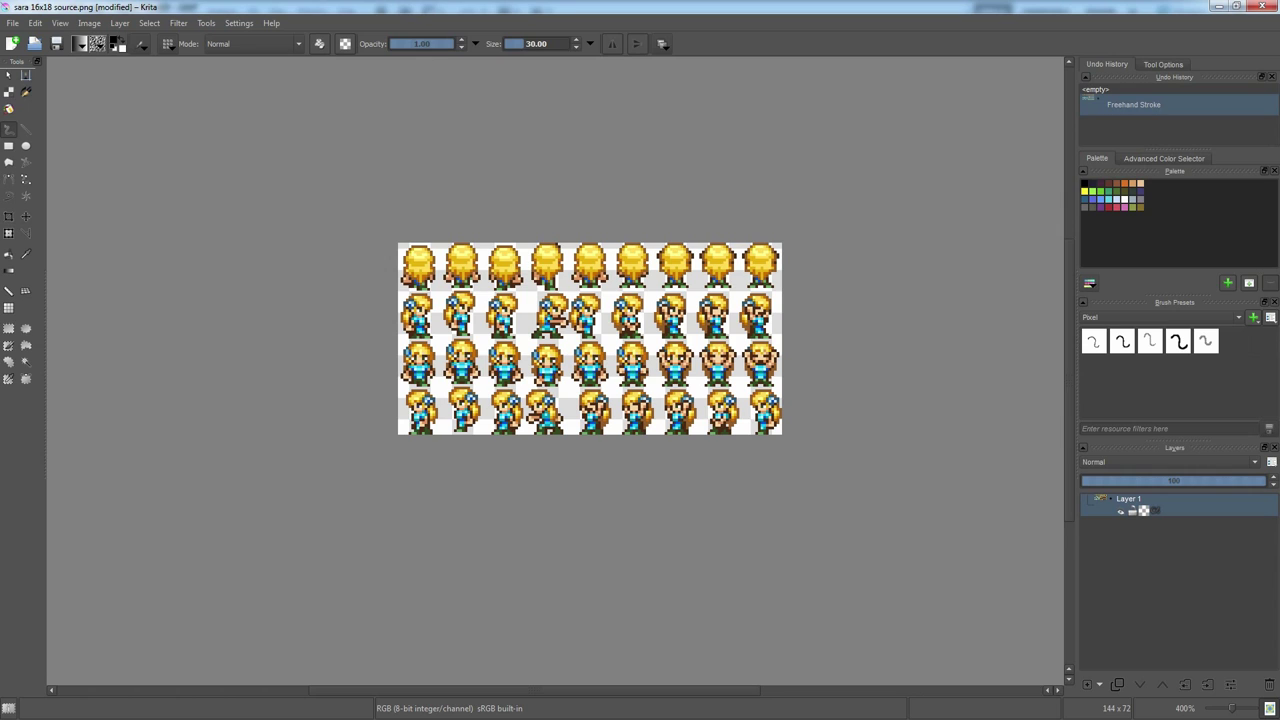
key("alt+Tab")
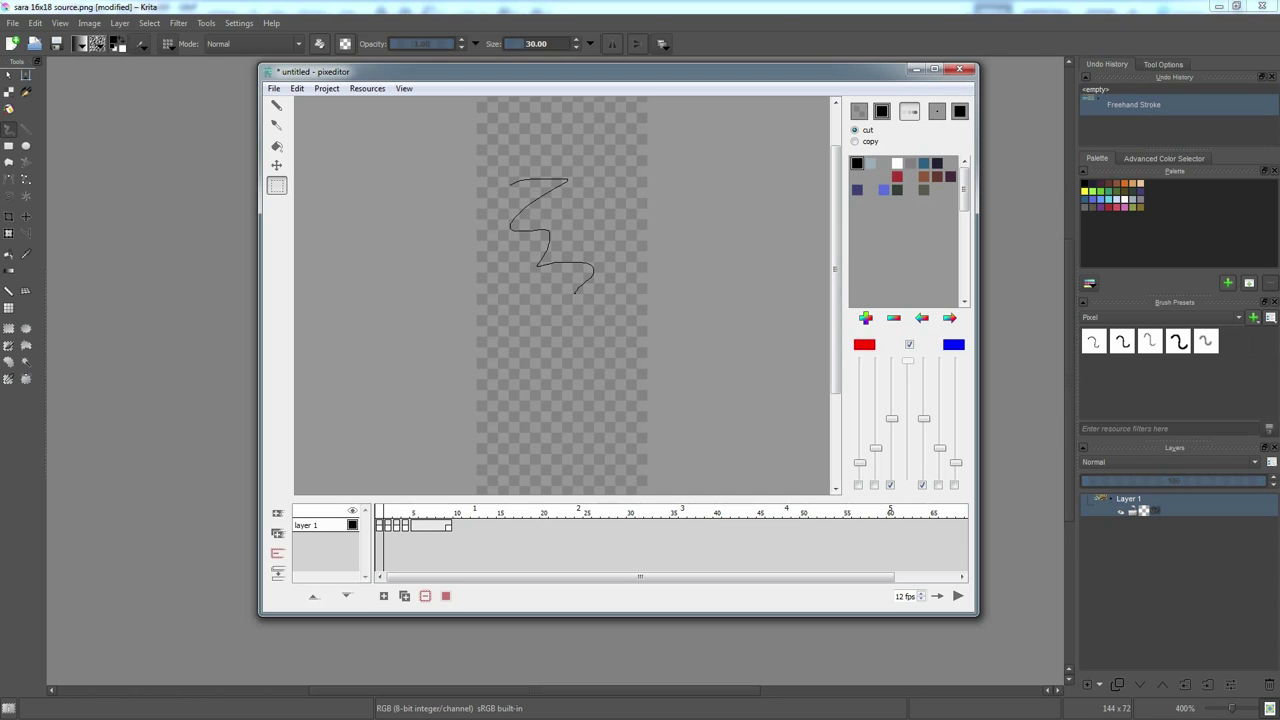